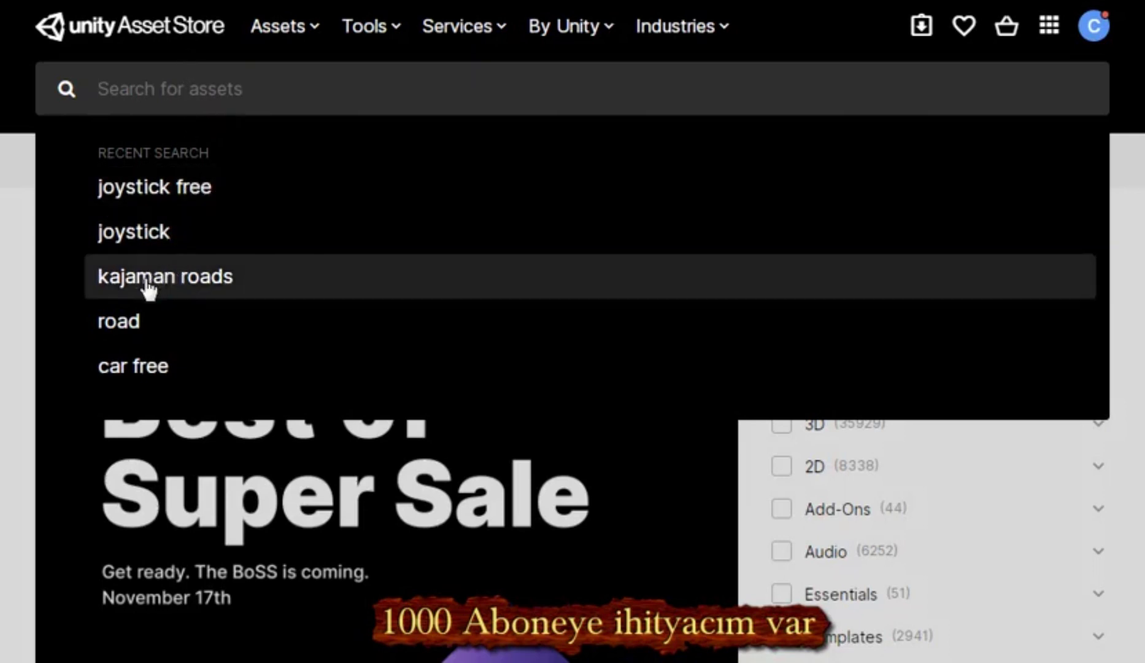
Search the Asset Store for kajaman roads and open the Kajaman's Roads - Free asset page.
left_click(127, 294)
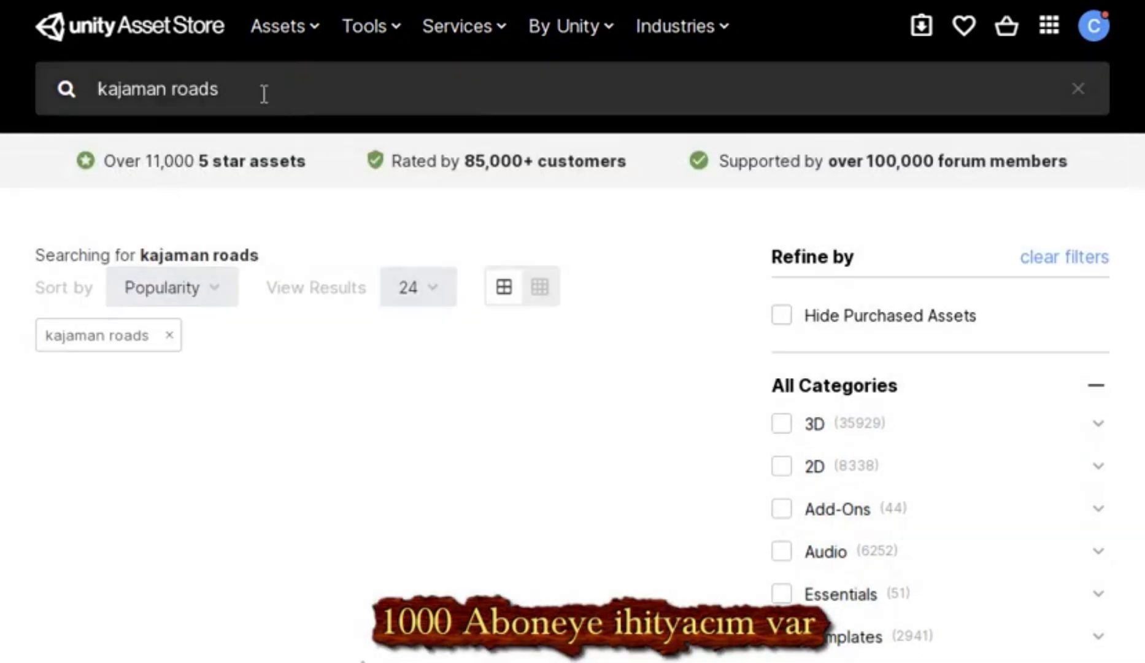
left_click_drag(263, 95, 107, 95)
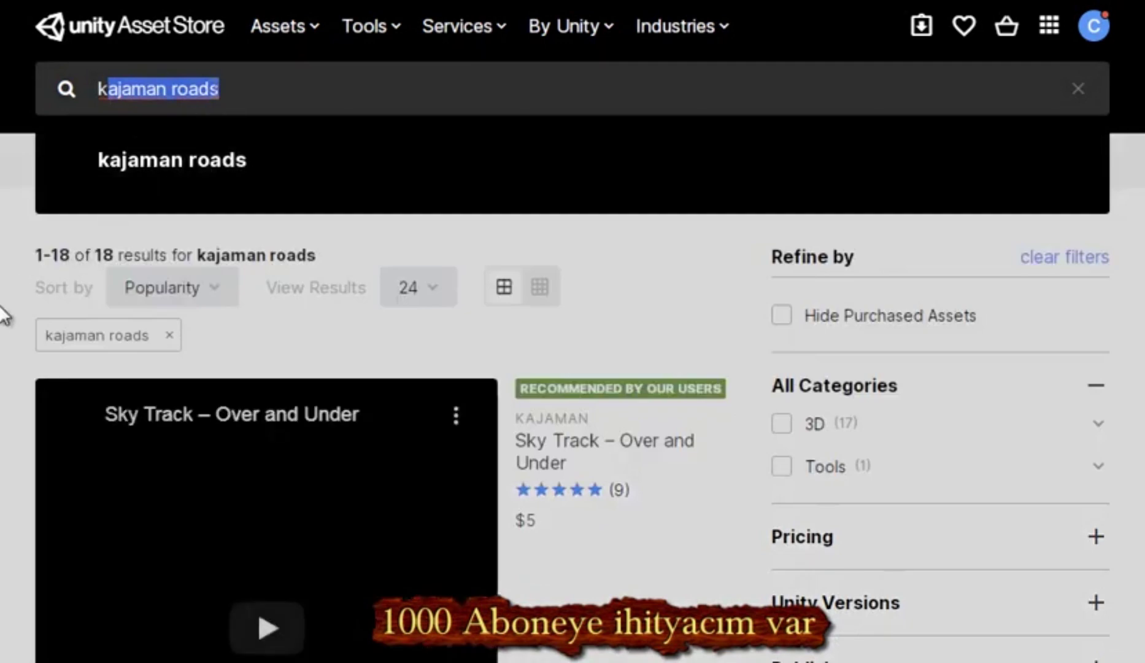
scroll(207, 322, "down", 8)
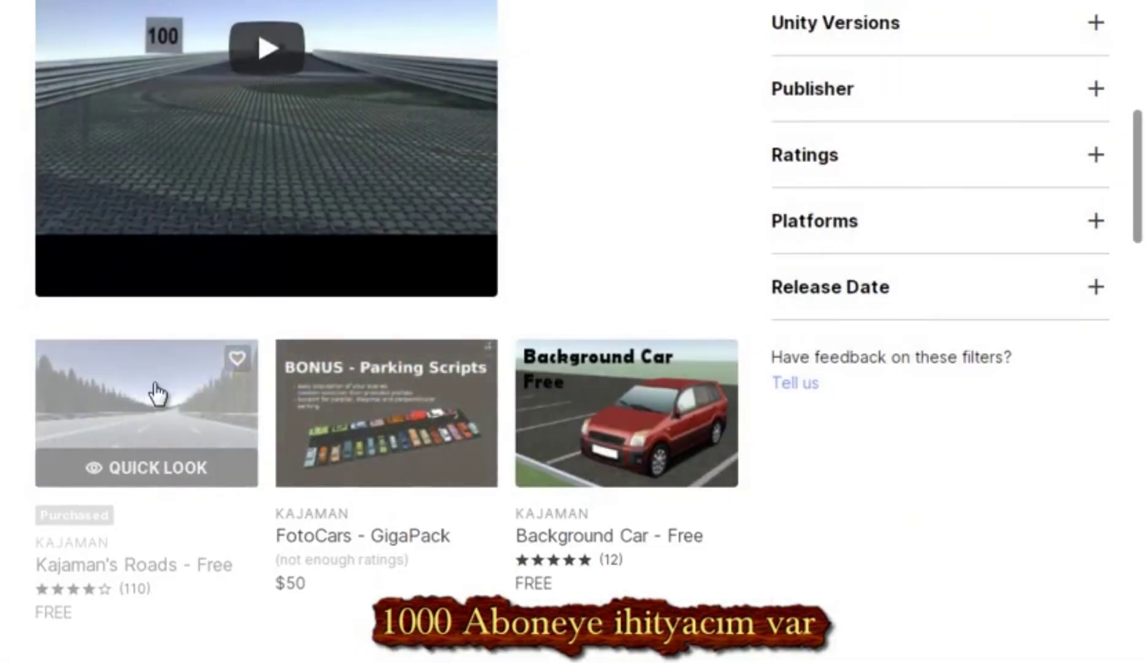
left_click(123, 444)
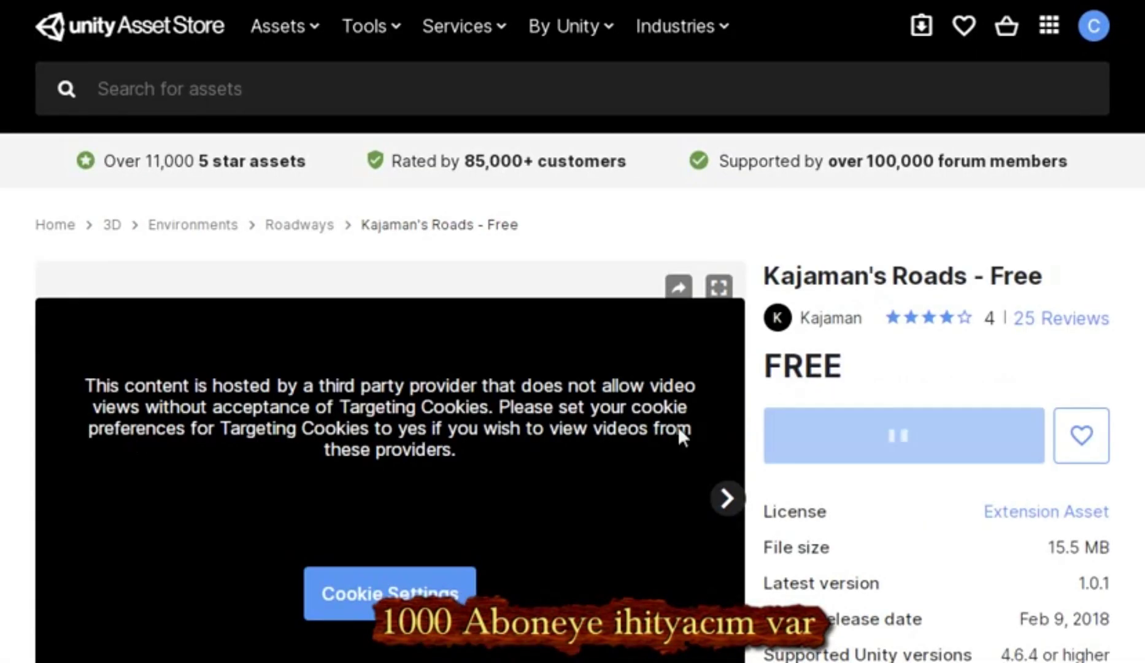
Look through the preview images on the Kajaman's Roads - Free page.
scroll(700, 465, "down", 7)
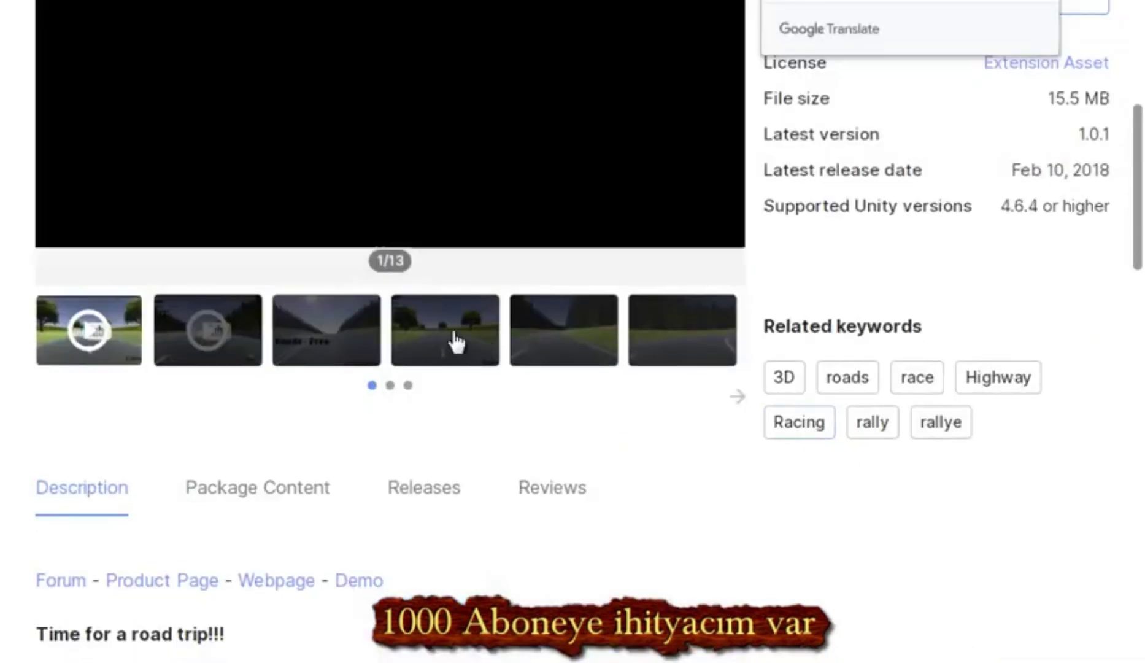
left_click(543, 353)
scroll(585, 335, "up", 5)
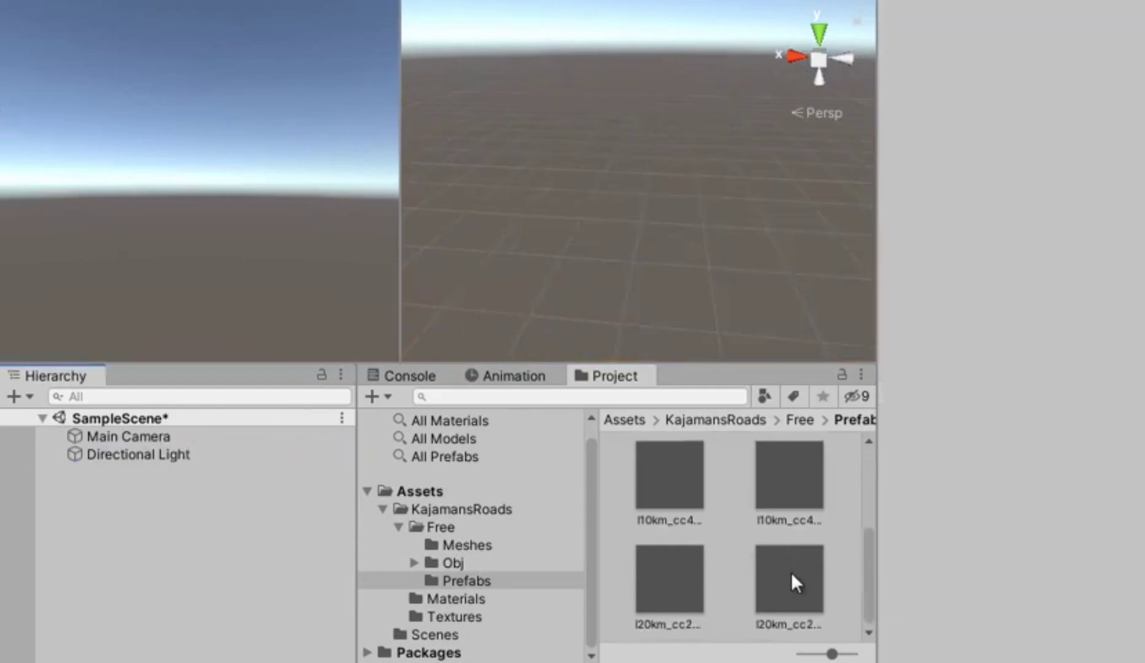
In Unity, place the l20km_cc2 road prefab from KajamansRoads in the scene at about X -13.4, Y 23.9, Z 153.8.
left_click_drag(791, 579, 639, 158)
right_click_drag(773, 211, 728, 81)
key("s")
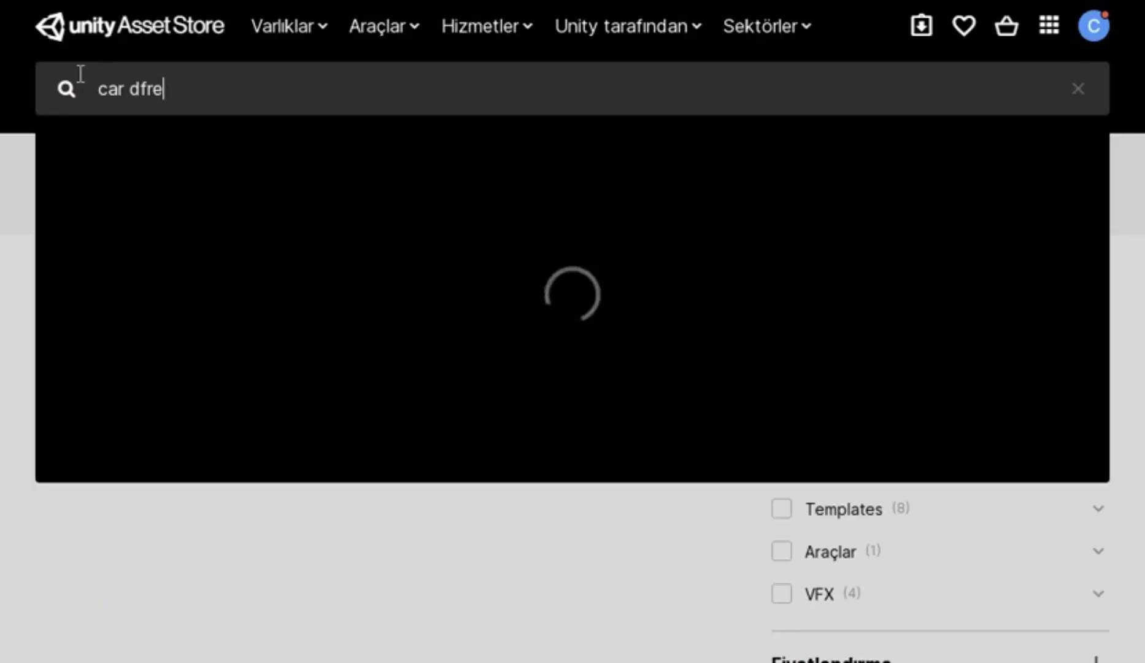
Switch to the Asset Store and search for car free.
key("BackSpace")
key("BackSpace")
key("BackSpace")
key("BackSpace")
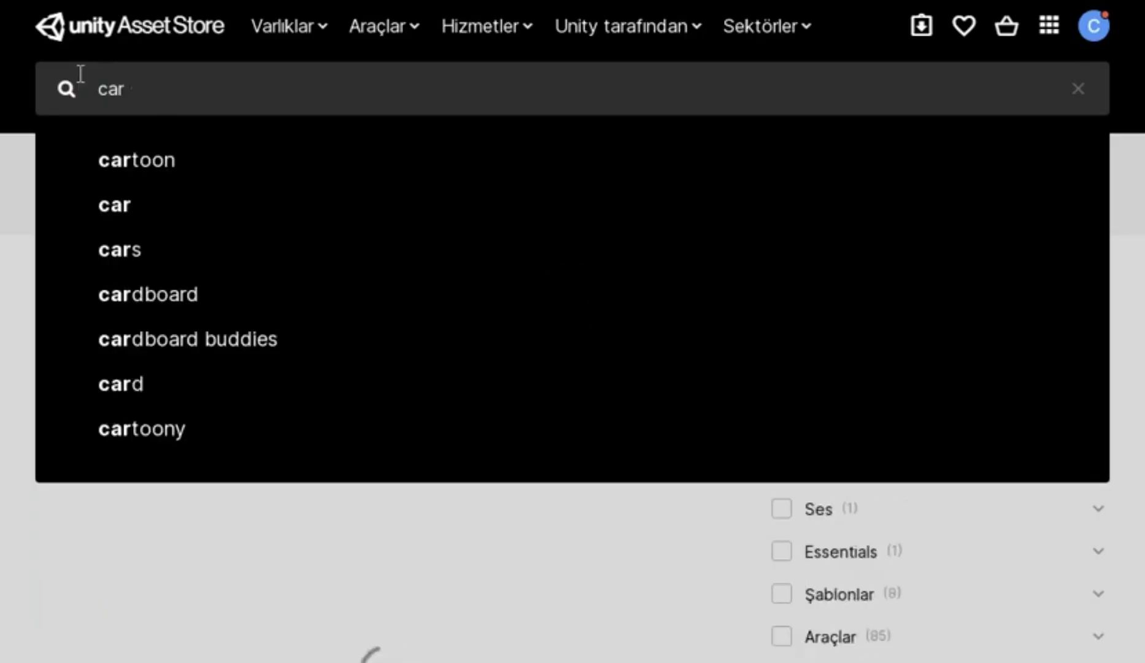
type("free")
key("Return")
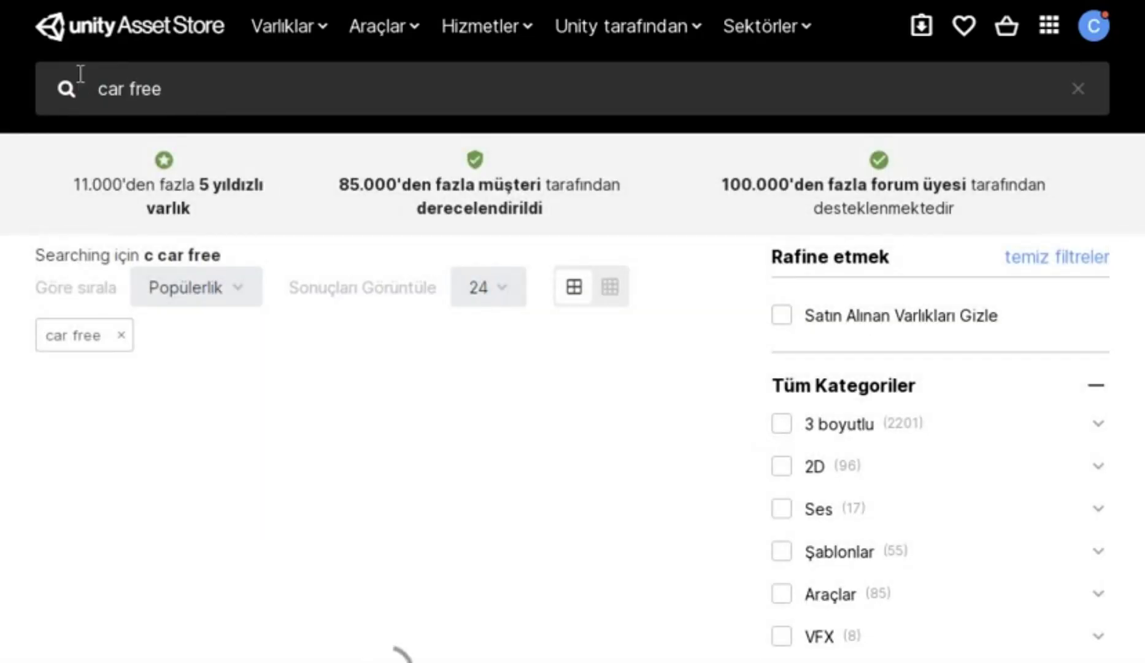
Find the ARCADE: FREE Racing Car asset by Mena among the results and open its page.
scroll(276, 307, "down", 2)
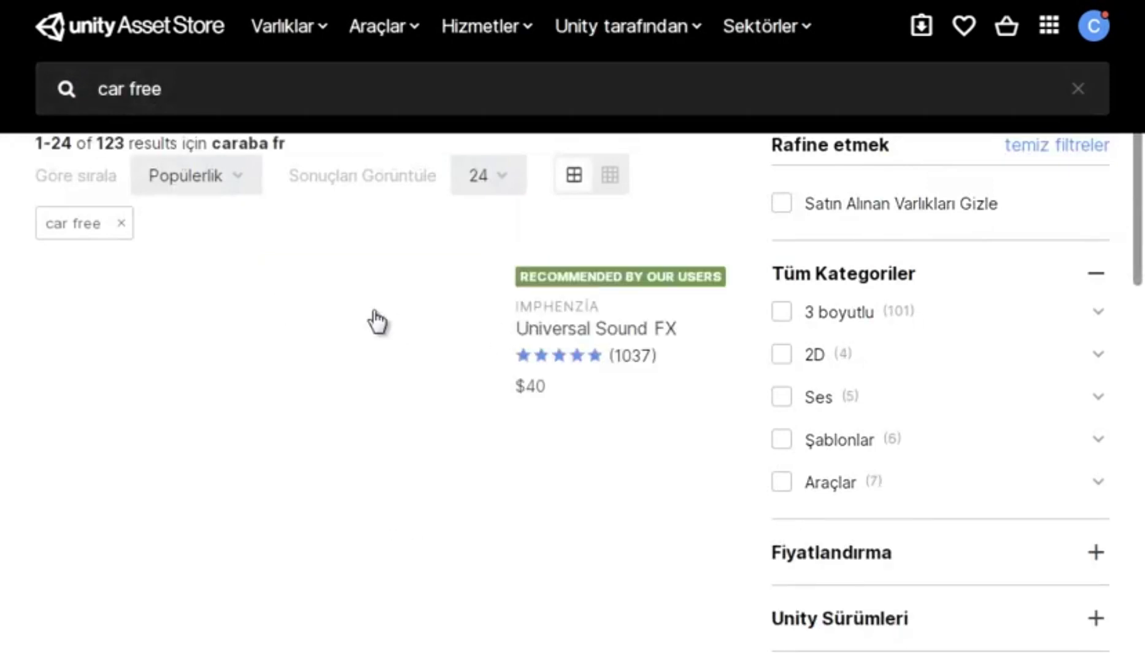
scroll(377, 320, "down", 10)
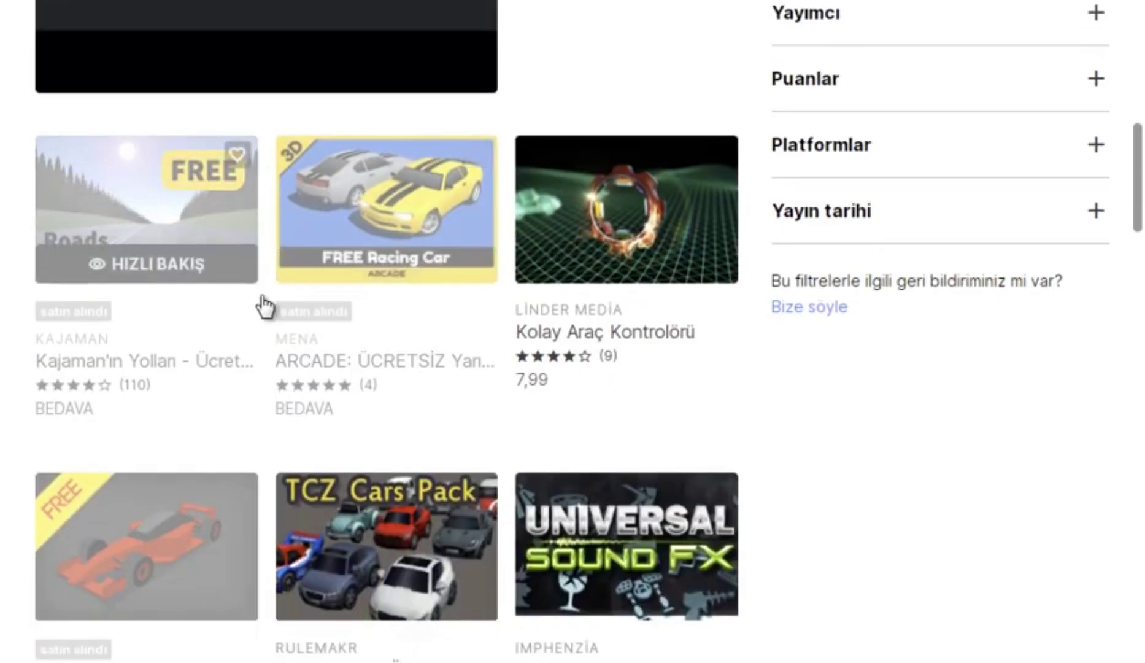
scroll(357, 250, "down", 2)
scroll(192, 440, "up", 2)
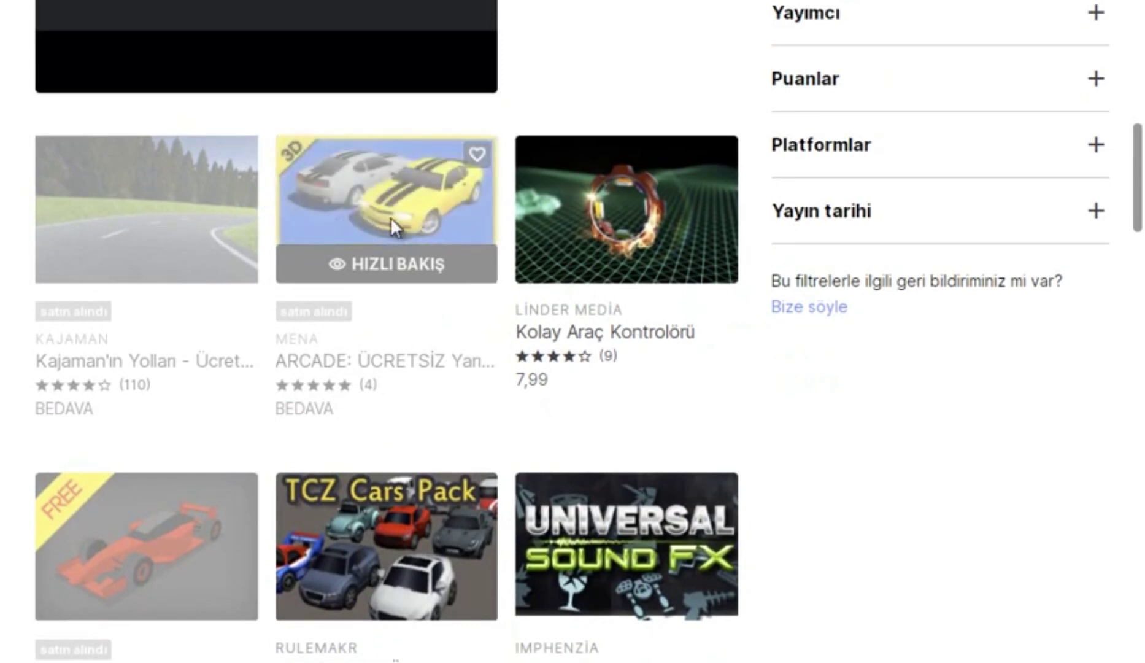
left_click(348, 305)
Examine the racing car's preview images, including the isometric view and the rear view of the yellow car.
scroll(550, 319, "down", 6)
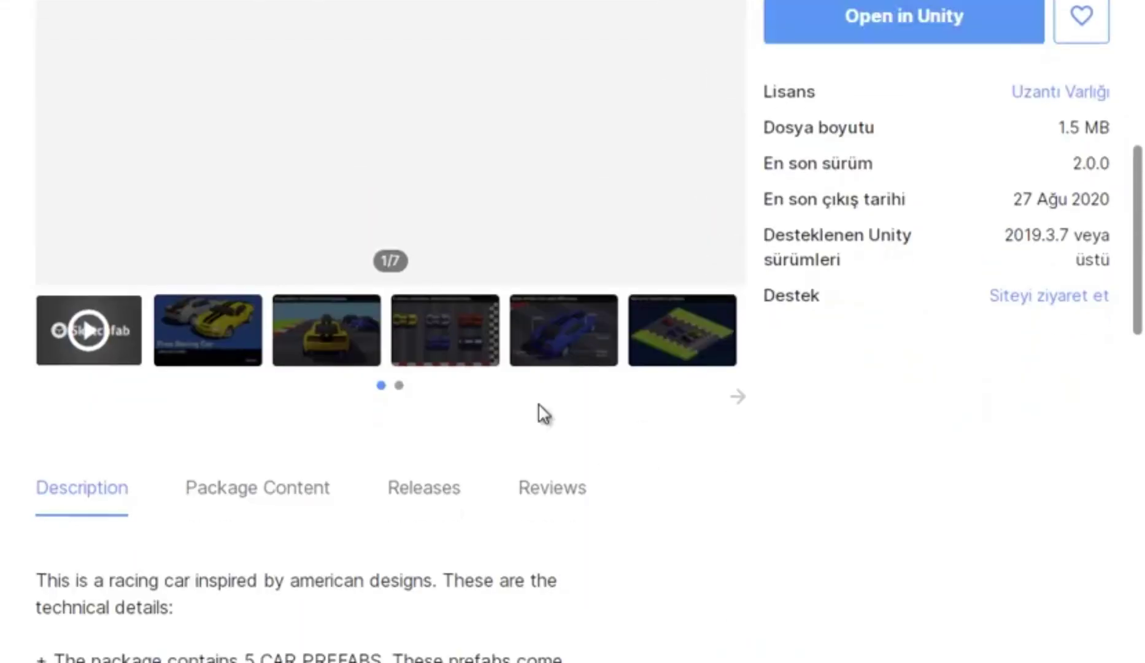
scroll(717, 583, "up", 3)
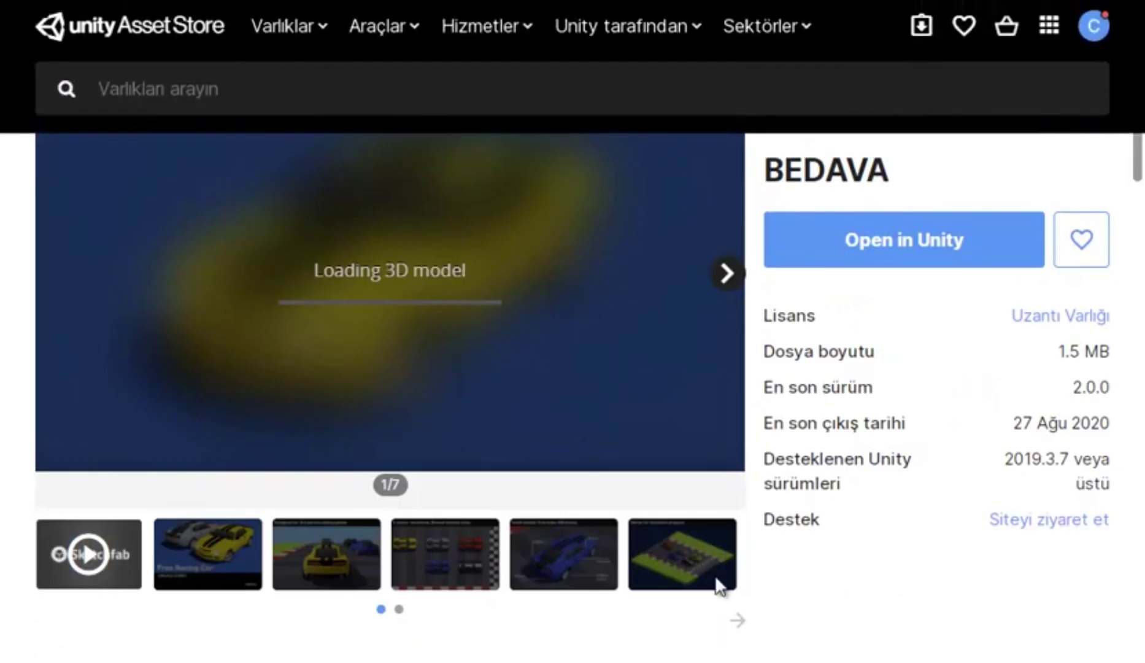
left_click(711, 541)
left_click(577, 574)
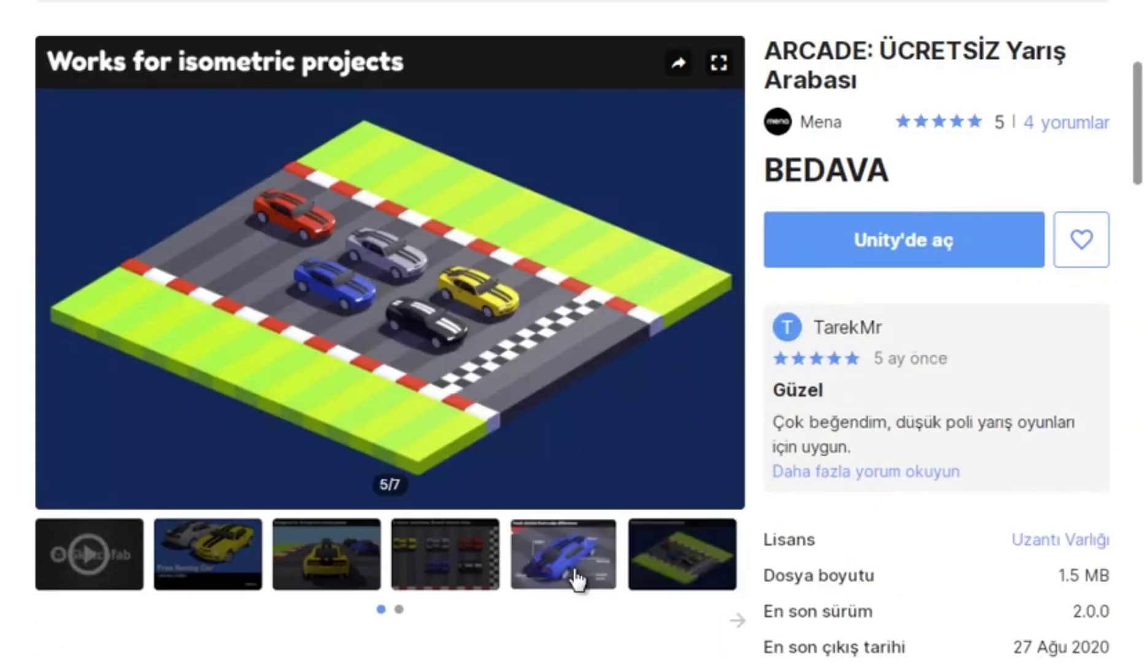
left_click(347, 569)
Open the ARCADE: FREE Racing Car package in Unity and import it into the project.
left_click(870, 256)
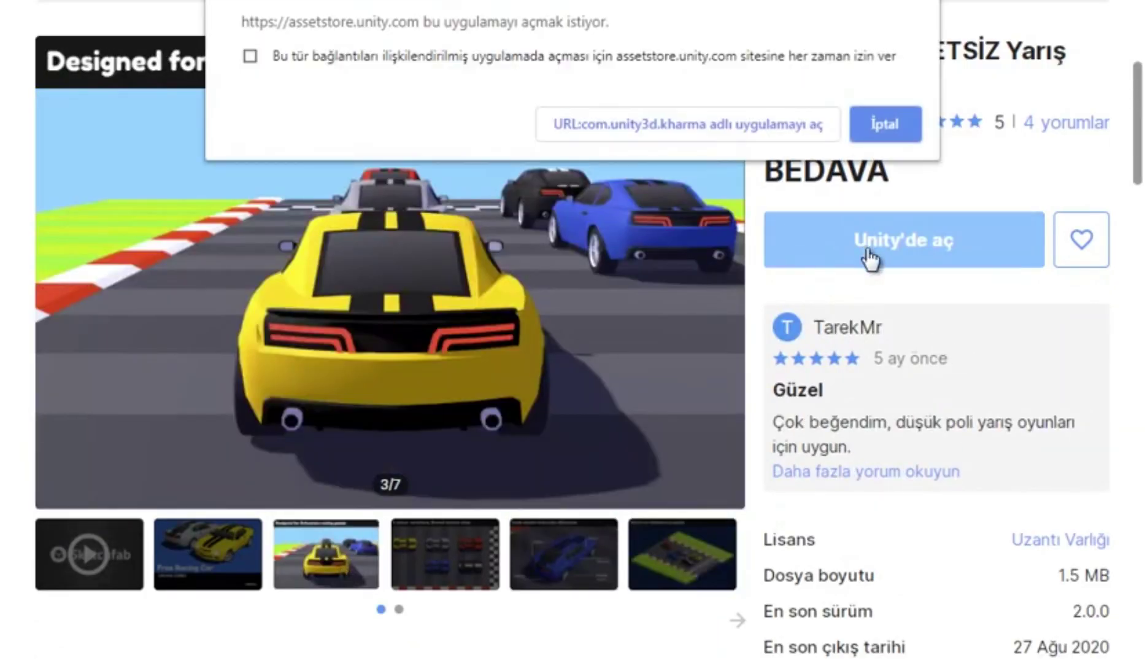
left_click(656, 126)
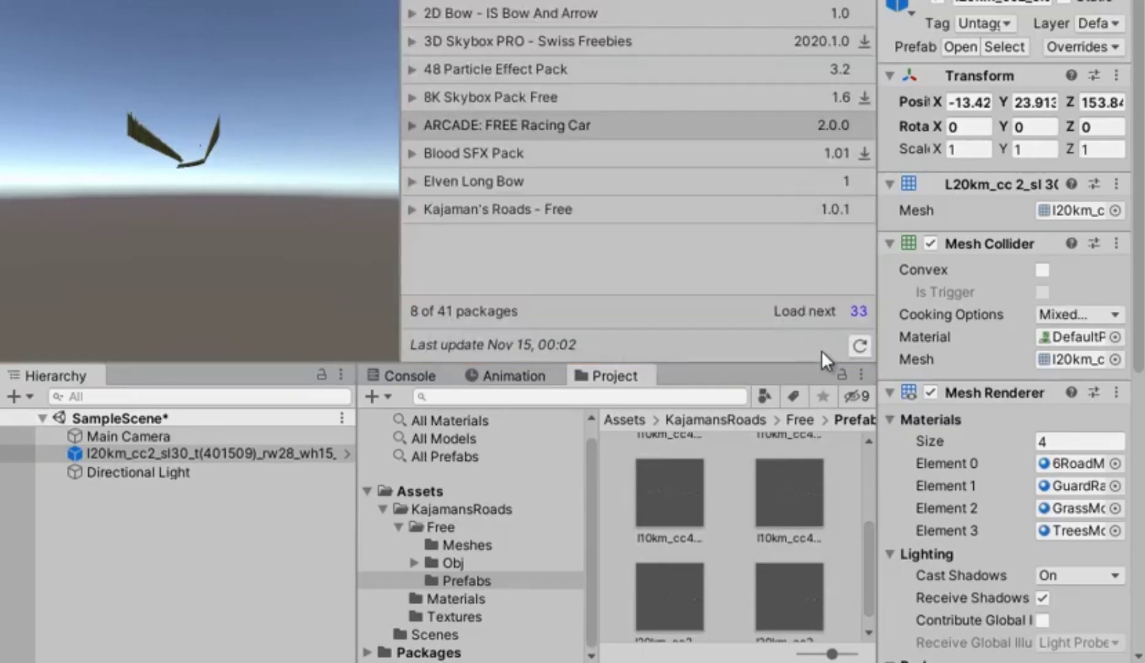
right_click(579, 1)
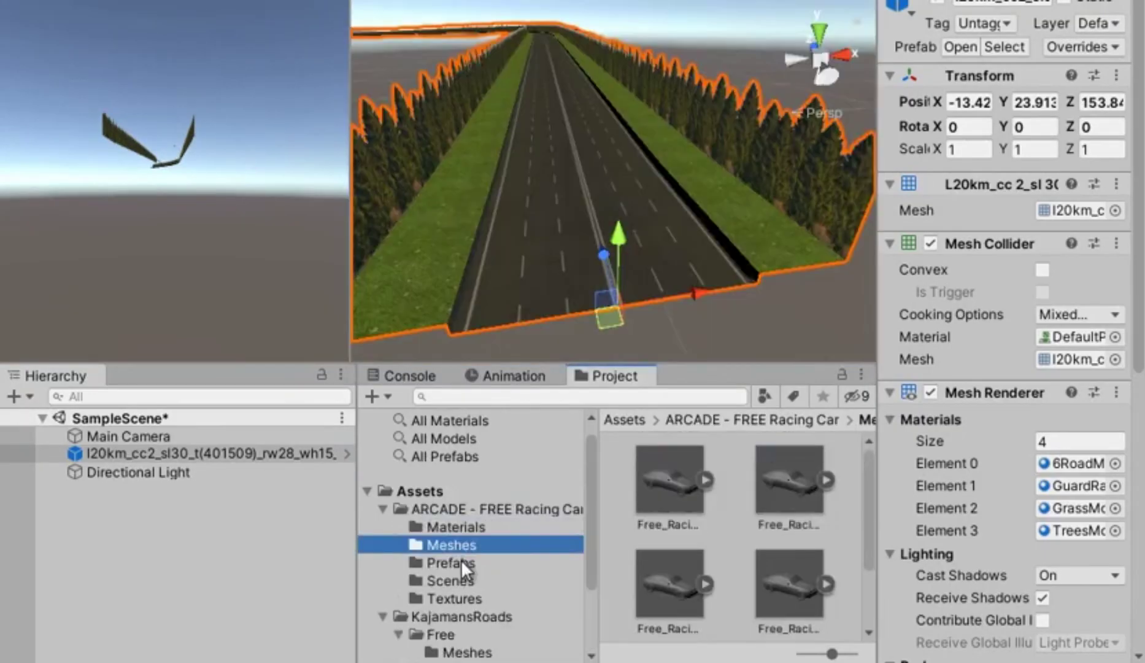
Place the Free_Racing_Car_Red prefab on the road at about X -18.6, Y 23.9, Z 164.9 and frame it in the Scene view.
left_click(460, 561)
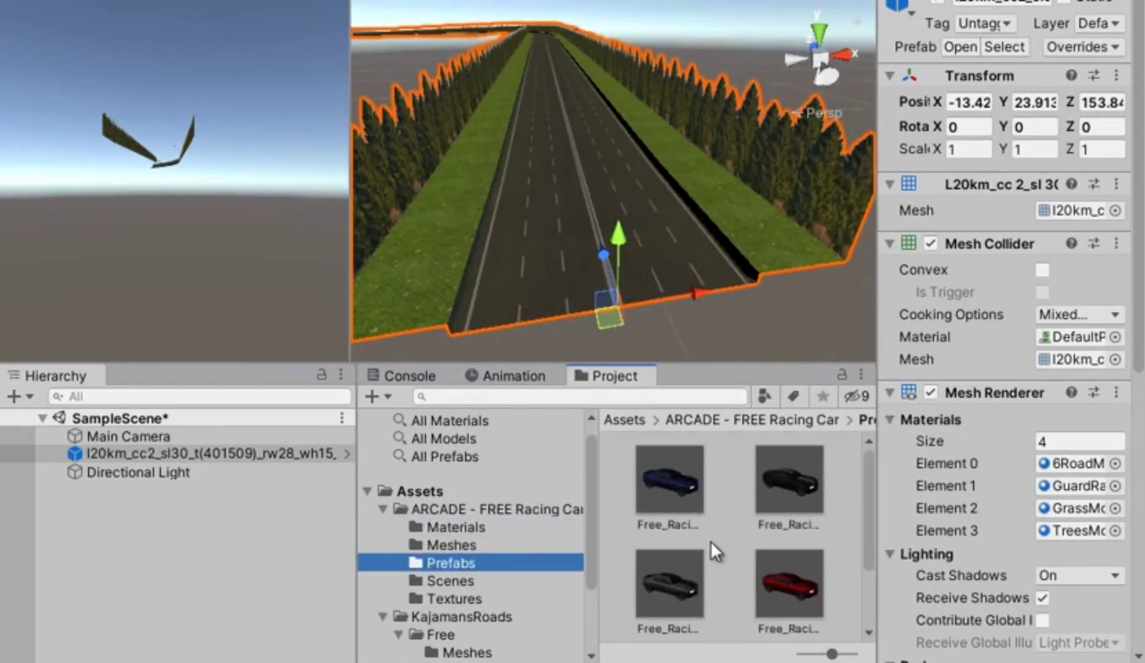
scroll(736, 544, "down", 3)
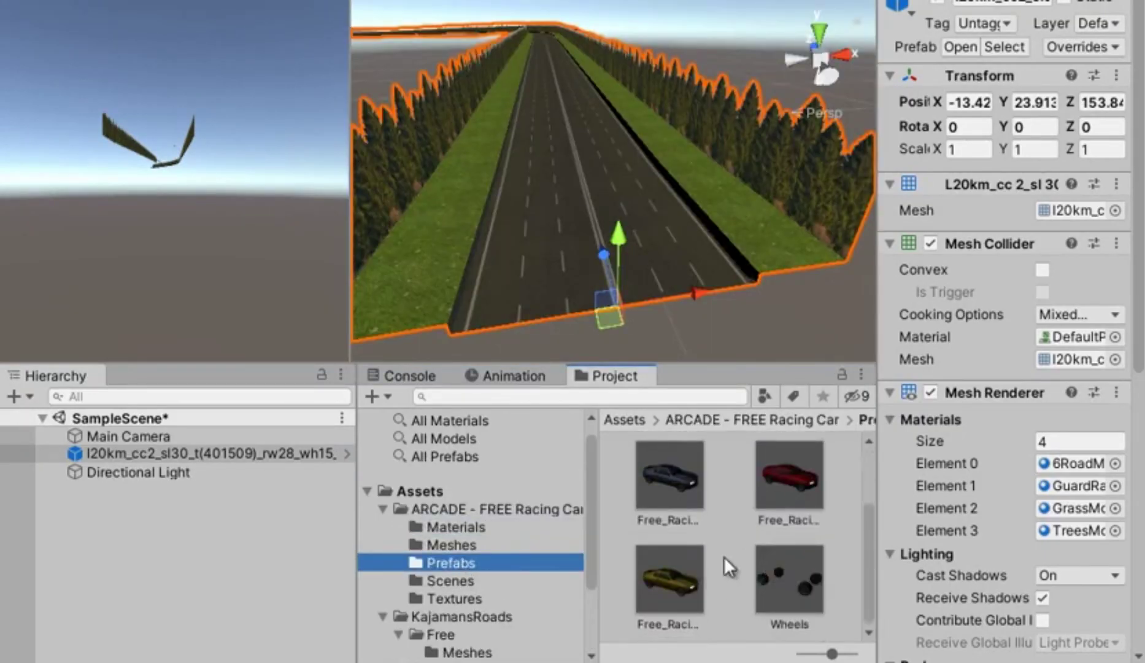
left_click_drag(797, 477, 537, 271)
double_click(120, 452)
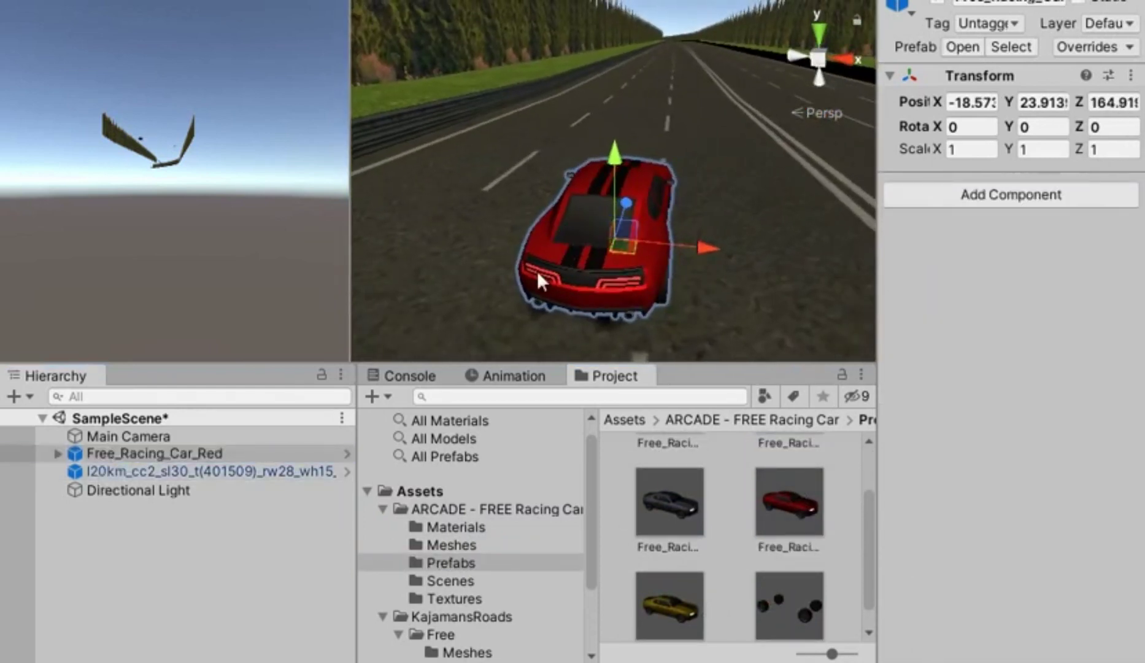
Expand Free_Racing_Car_Red in the Hierarchy and go through its wheel objects to identify each one.
left_click(104, 452)
left_click(58, 453)
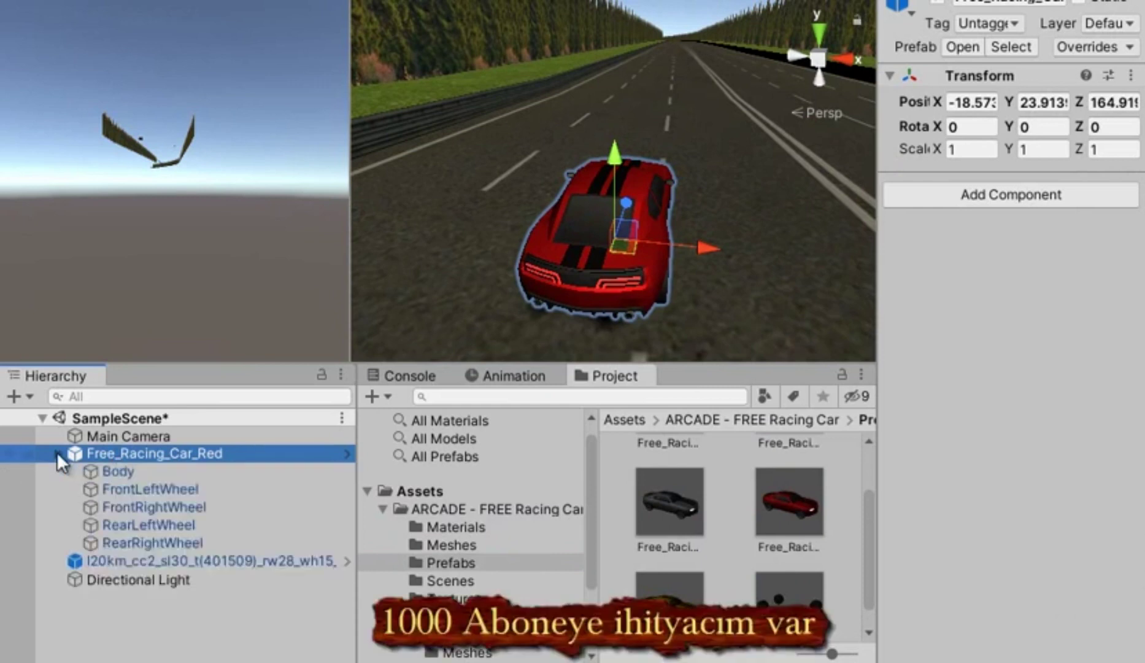
left_click(128, 488)
key("Down")
key("Down")
key("Down")
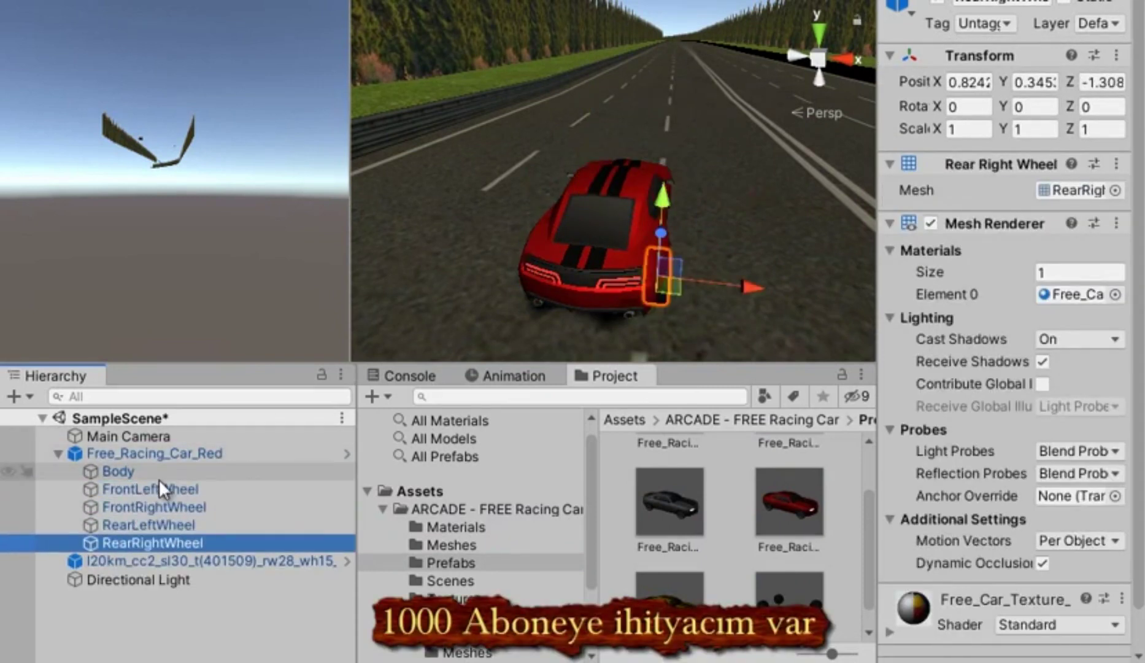
Lift the car's Body off its wheels along Y to show the separate parts, and undo the move.
left_click(155, 487)
left_click(148, 475)
left_click_drag(616, 160, 613, 54)
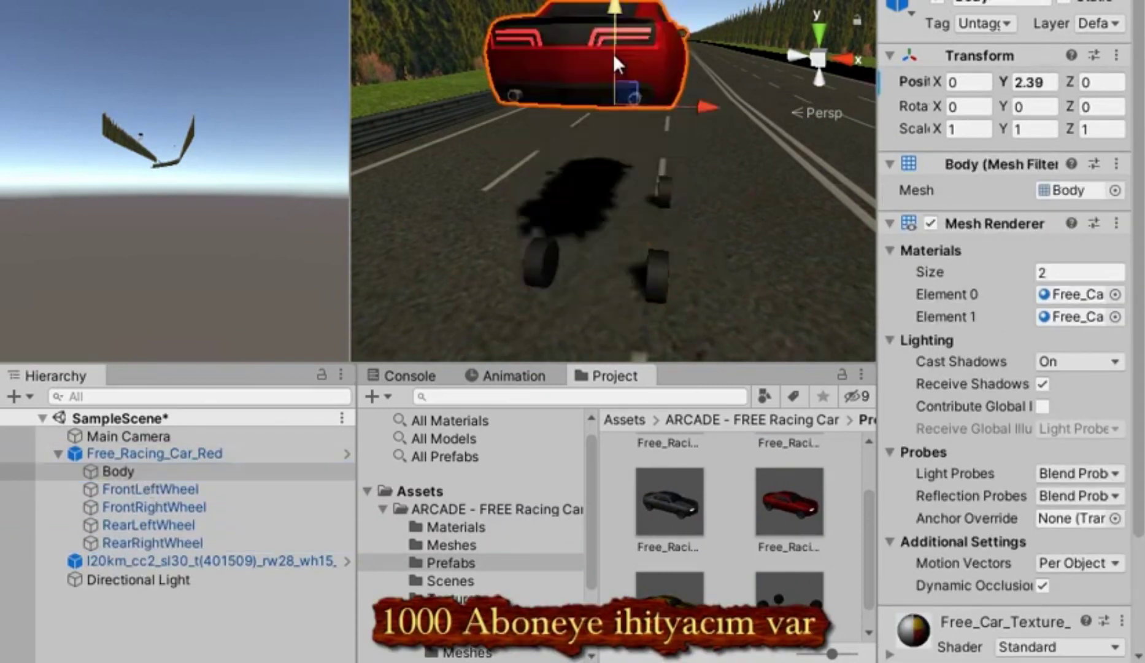
key("ctrl+z")
left_click_drag(503, 232, 791, 260, "alt")
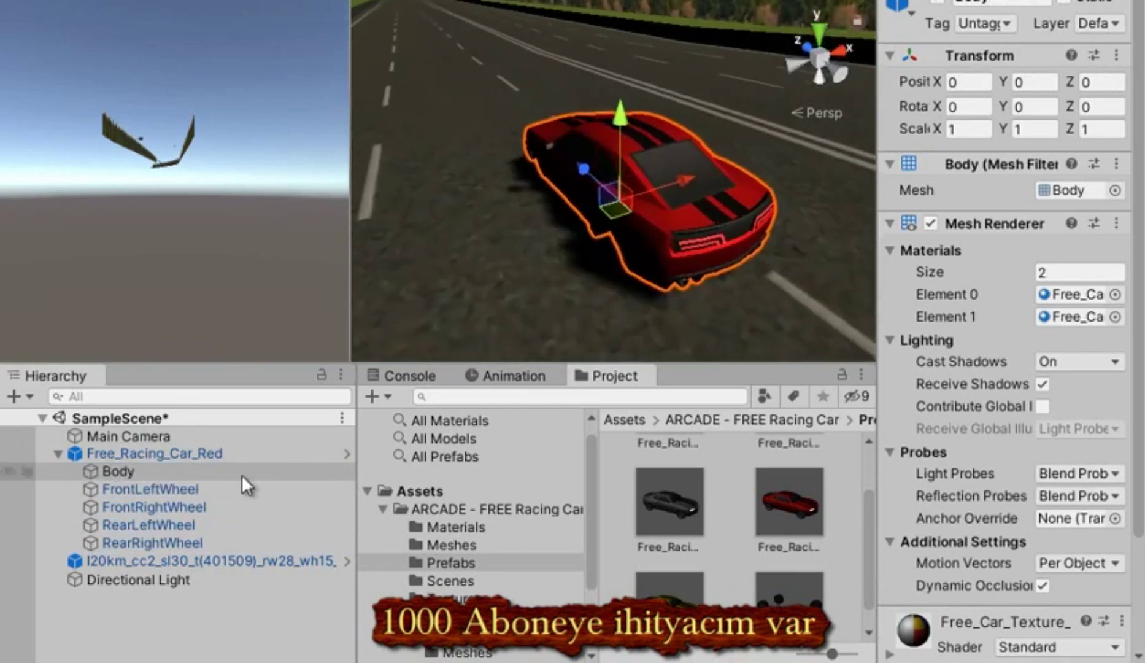
Rename the front left, front right, rear left and rear right wheels as solönterkerlek, sağöntekerlek, solarkatekerlek and sağarkatekerlek.
left_click(167, 489)
double_click(167, 488)
key("s")
right_click_drag(588, 184, 533, 191)
Try to parent all four wheels to Body and open the Free_Racing_Car_Red prefab for editing.
left_click(167, 494)
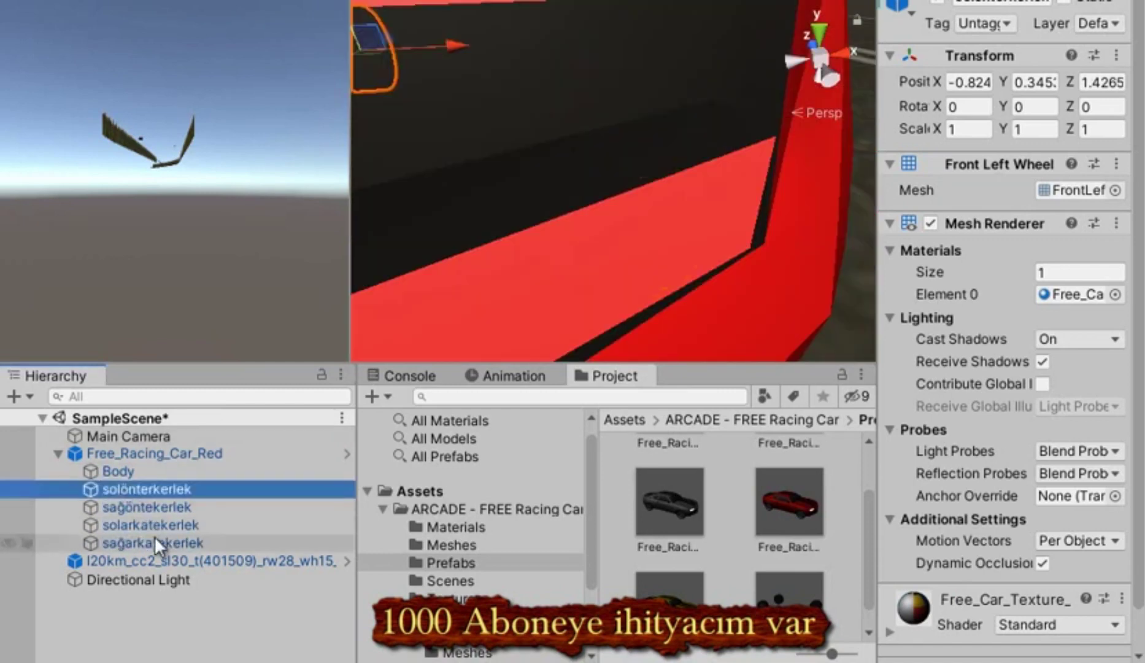
left_click(154, 541, "shift")
left_click_drag(148, 510, 113, 472)
left_click(634, 342)
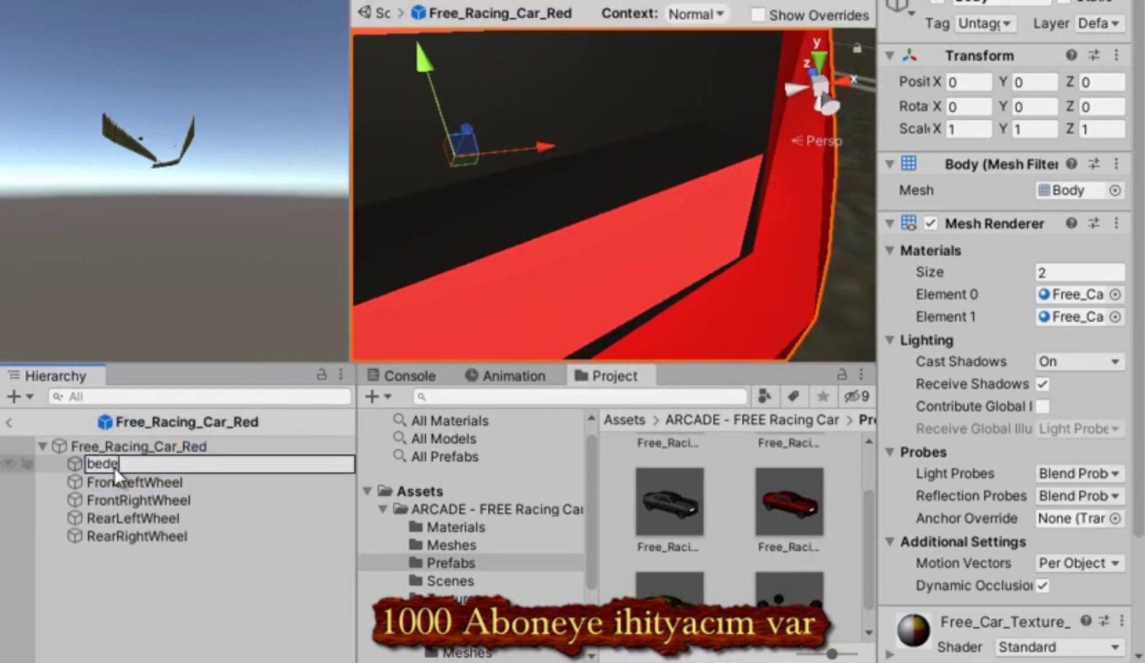
Rename the prefab's Body as beden and make the four wheels its children.
left_click(115, 466)
left_click(123, 533)
left_click(123, 482, "shift")
left_click_drag(121, 494, 103, 461)
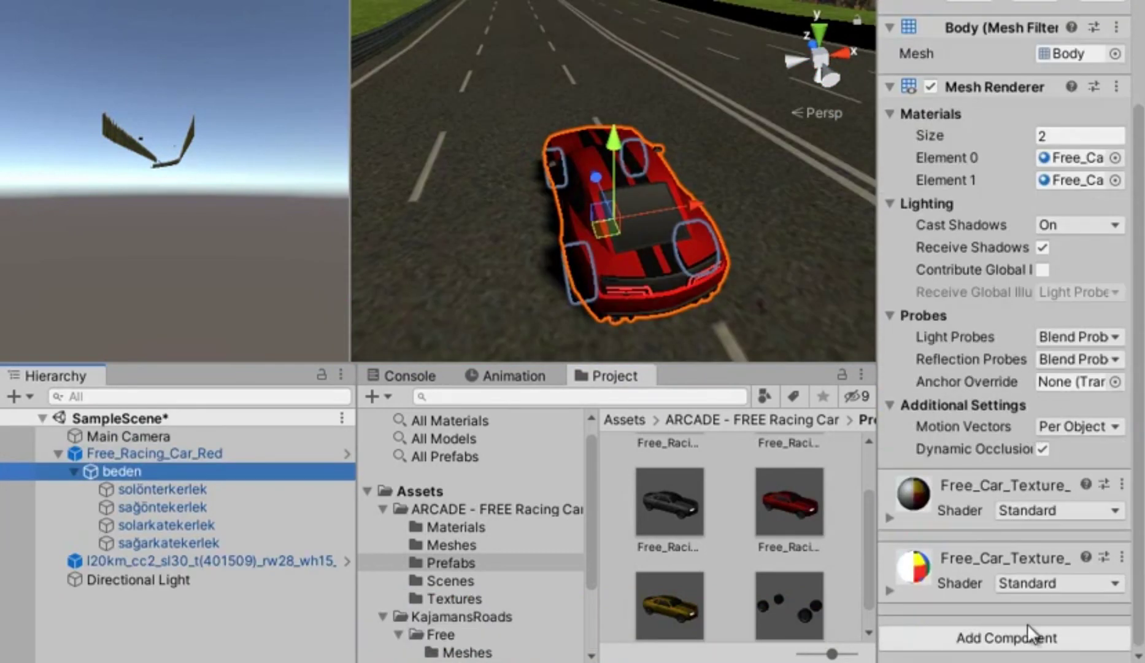
Add a Box Collider and a Rigidbody component to beden.
left_click(1000, 632)
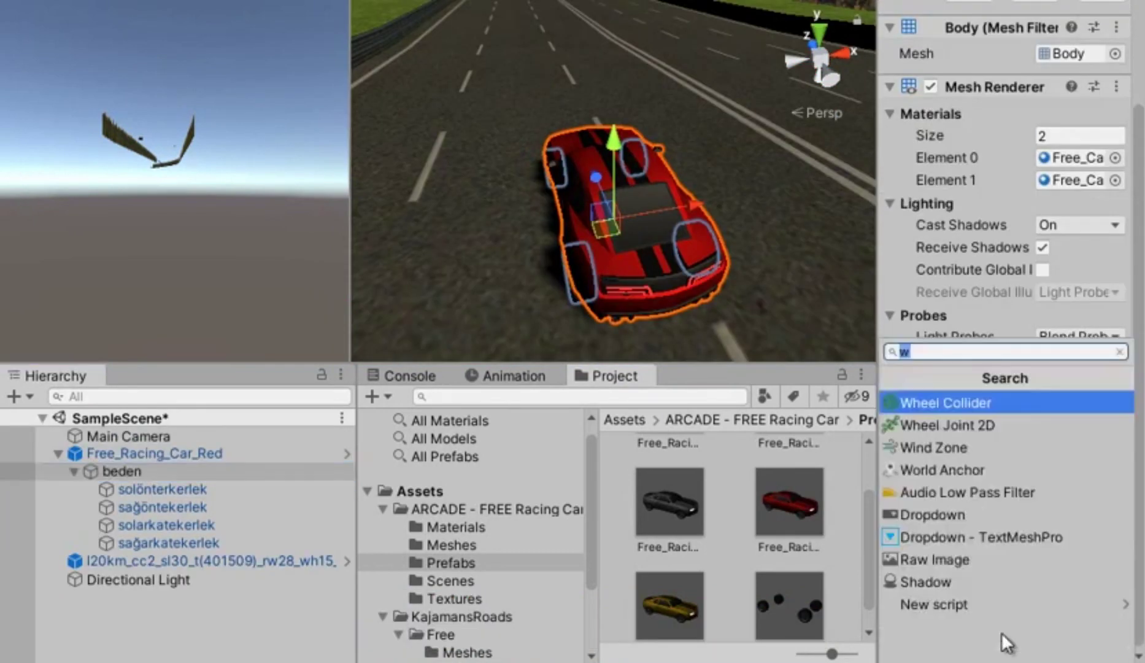
type("box")
key("Return")
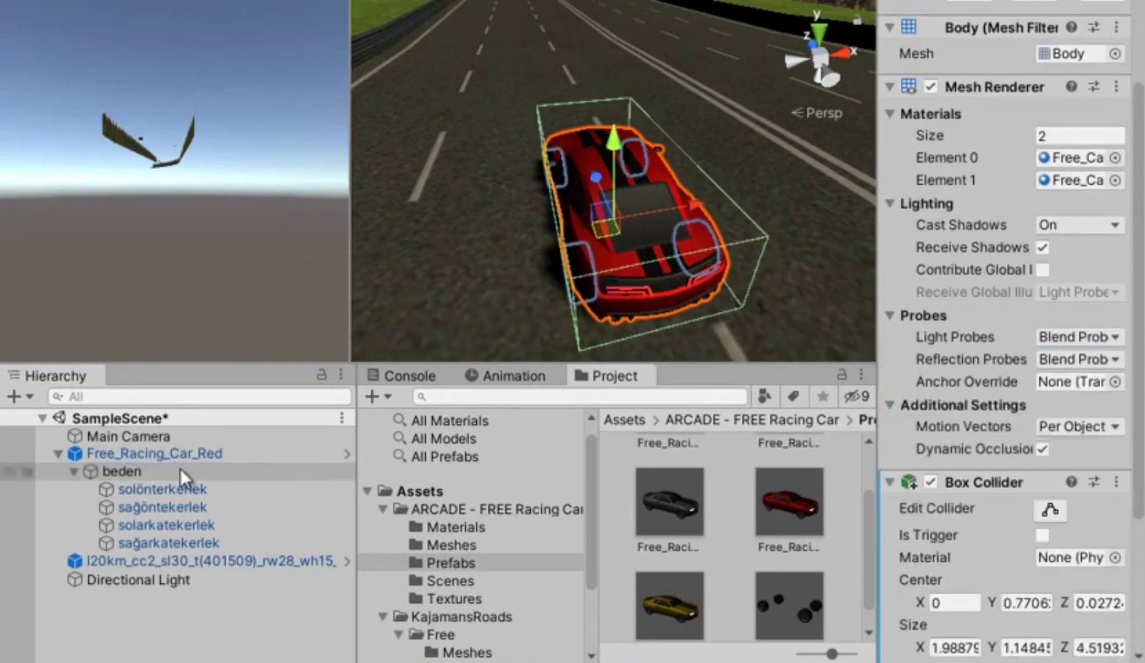
left_click(180, 470)
left_click(980, 638)
type("ri")
key("Return")
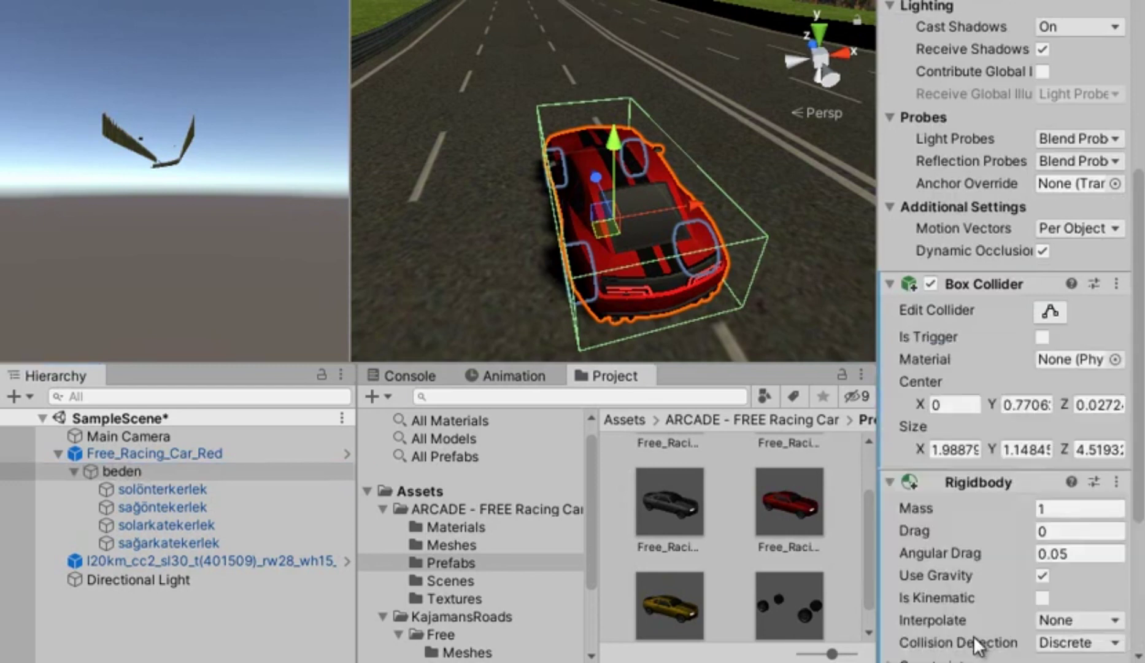
Add a Wheel Collider component to solönterkerlek.
left_click(141, 489)
left_click(981, 637)
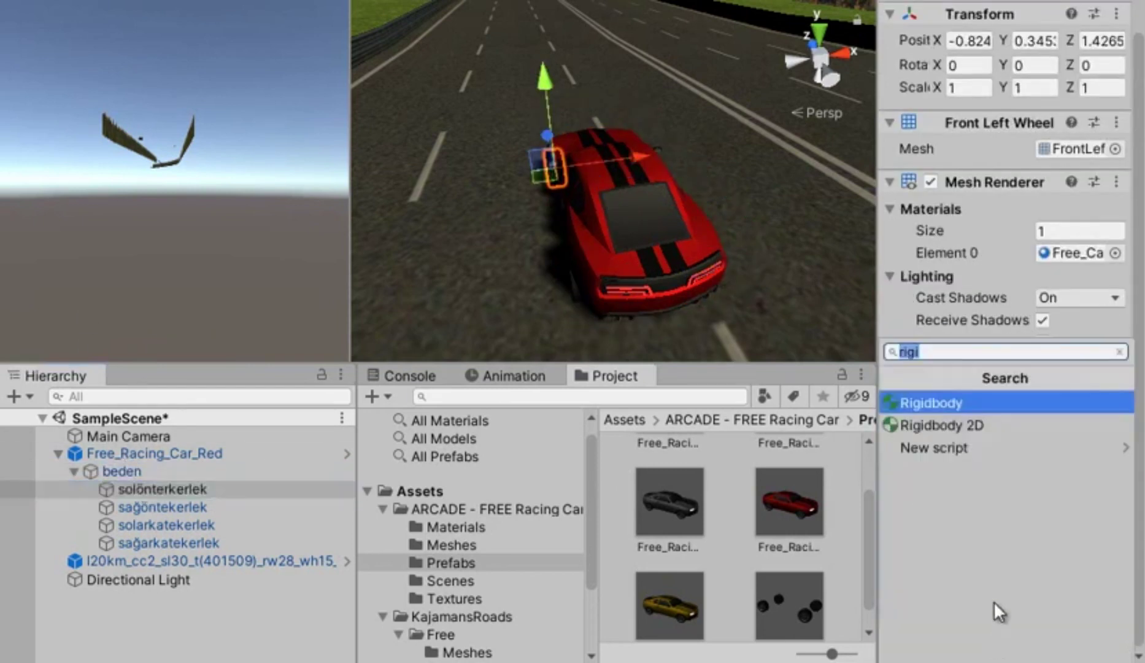
type("wh")
left_click(938, 404)
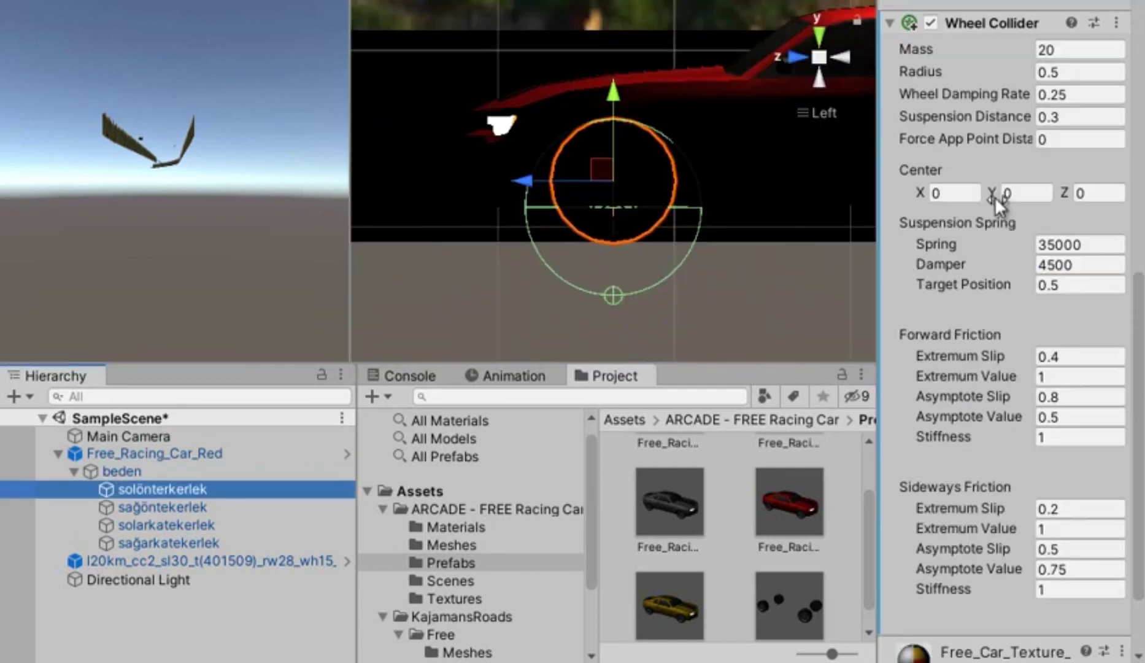
Fit the Wheel Collider to the solönterkerlek wheel with a radius of 0.39 and a center Y of 0.15.
left_click_drag(995, 197, 997, 182)
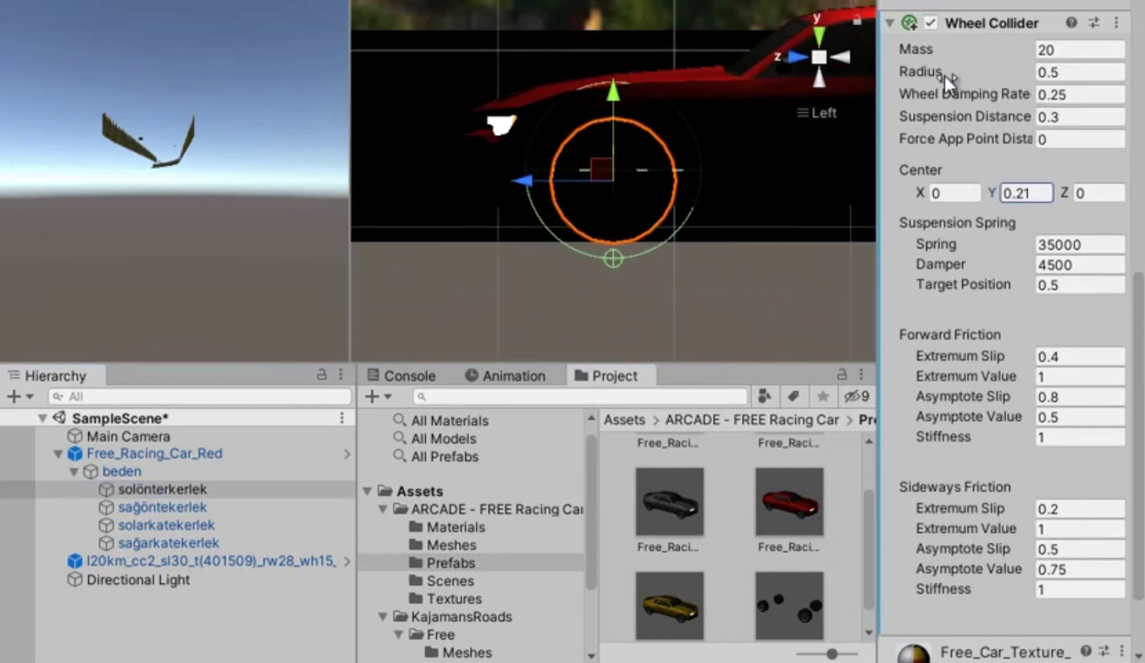
left_click_drag(1013, 68, 1022, 71)
left_click_drag(997, 188, 983, 191)
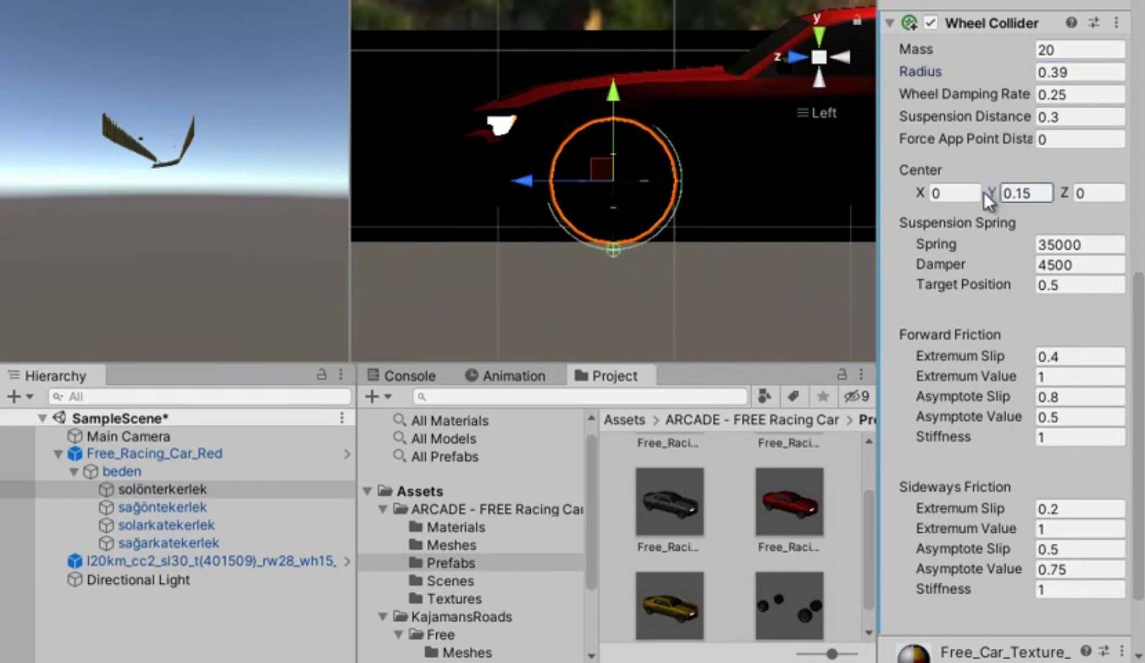
Add a Wheel Collider component to the front right wheel, sağöntekerlek.
double_click(208, 502)
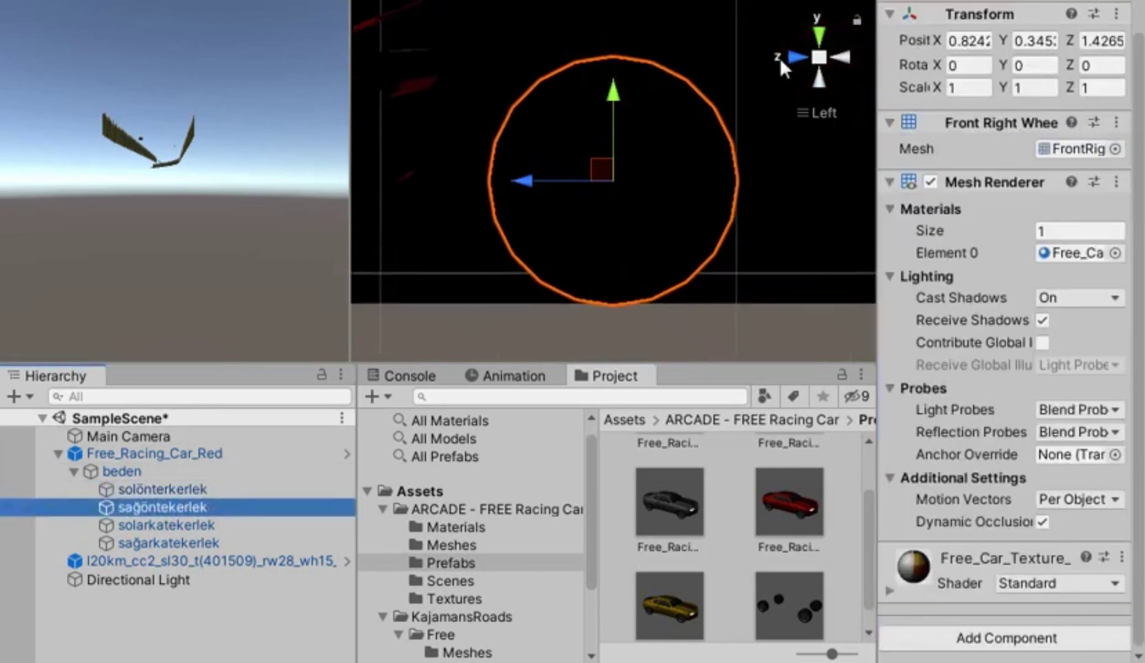
left_click(787, 57)
left_click(789, 57)
left_click(267, 500)
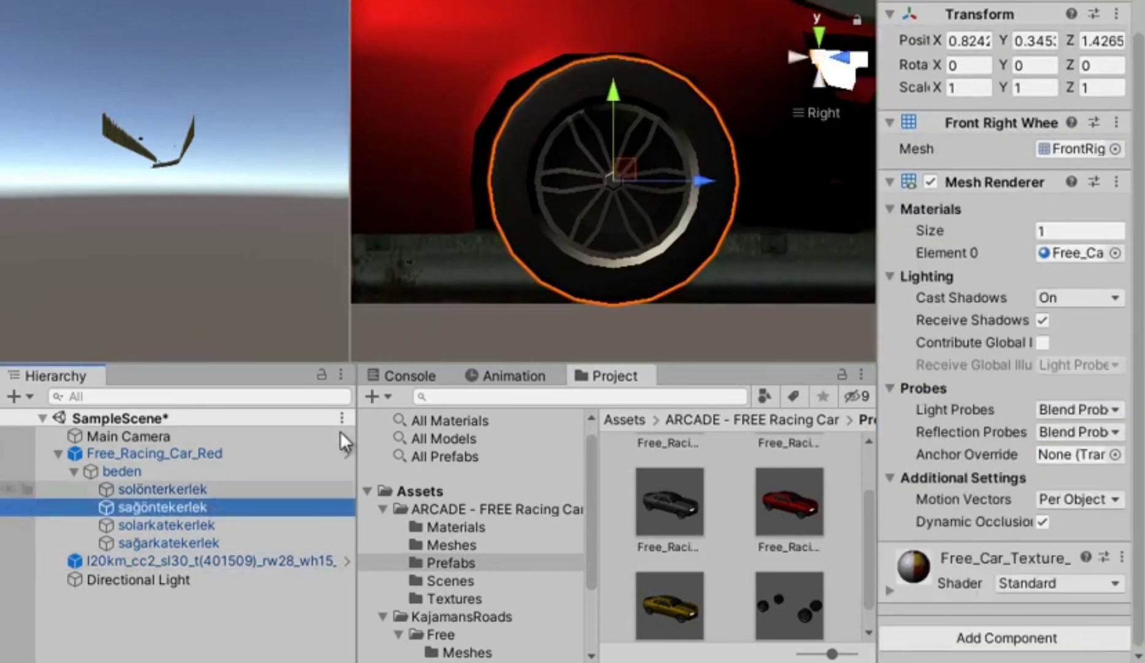
left_click(950, 638)
left_click(945, 403)
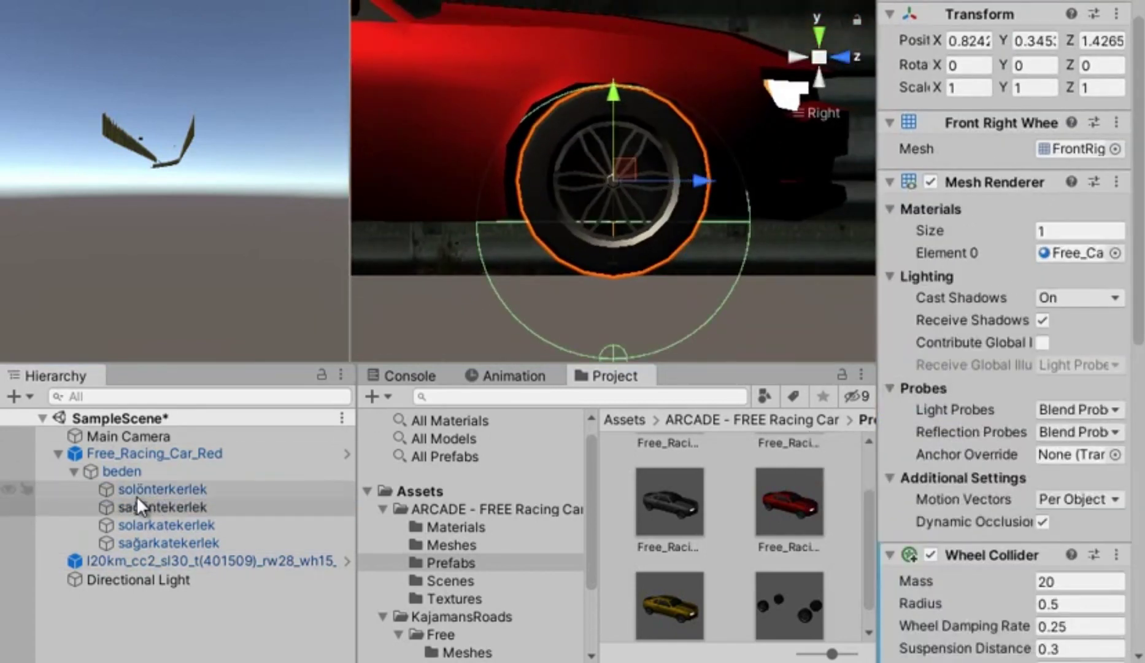
Match the sağöntekerlek Wheel Collider to the one on solönterkerlek, with a radius of 0.39 and a center Y of 0.15.
left_click(141, 489)
scroll(1045, 214, "down", 10)
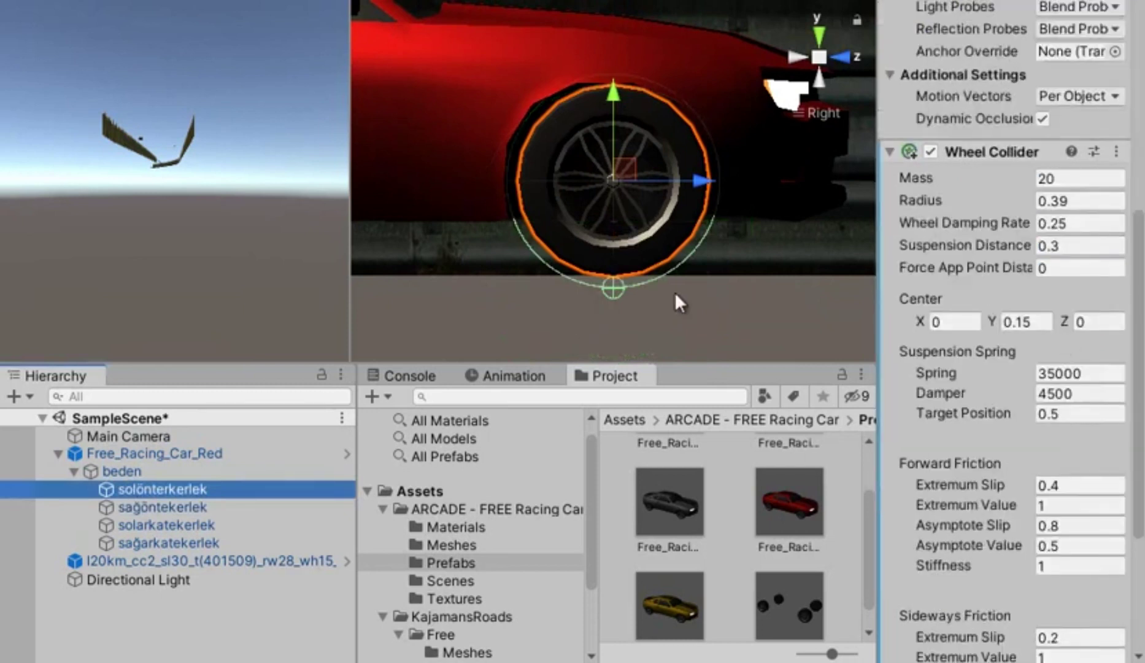
left_click(1114, 200)
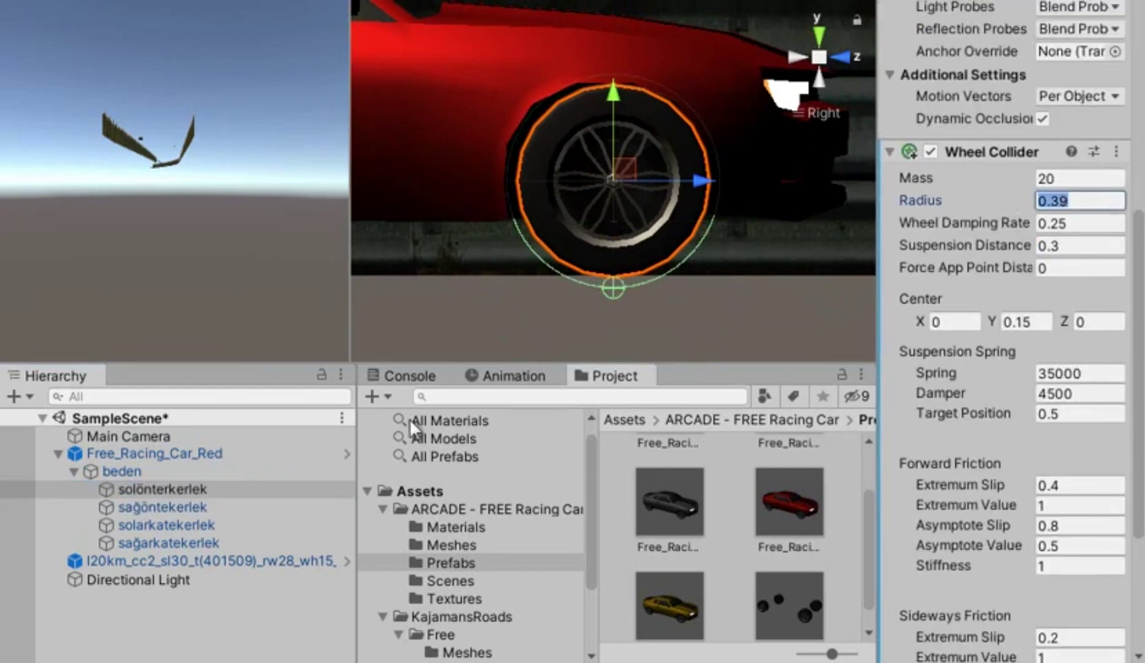
left_click(215, 506)
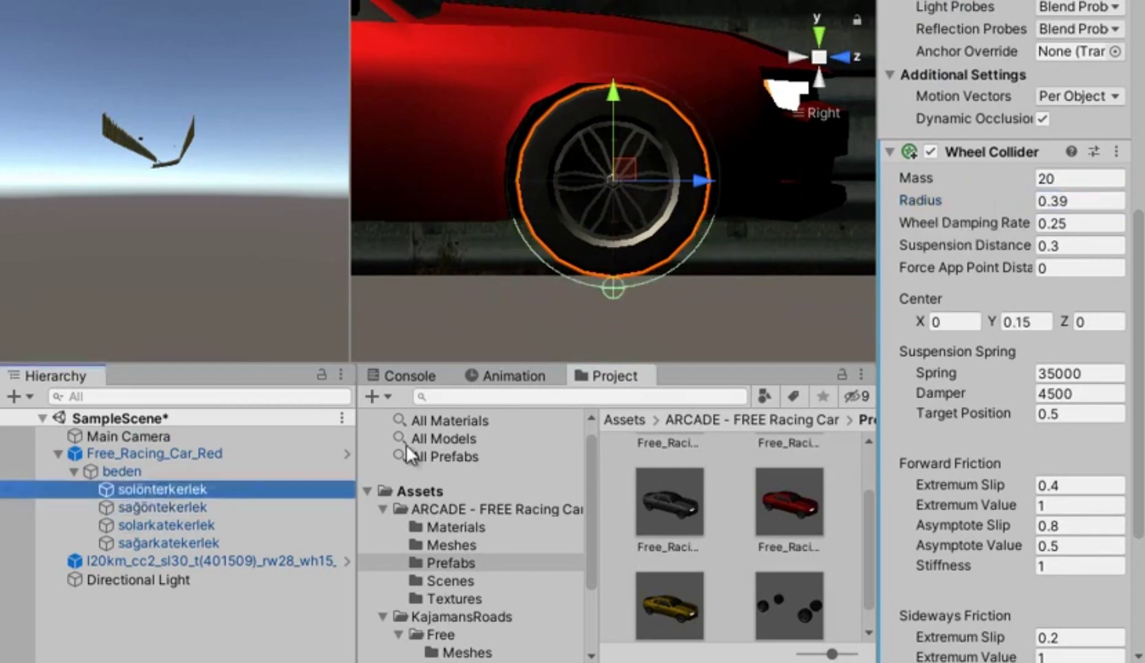
left_click(1022, 319)
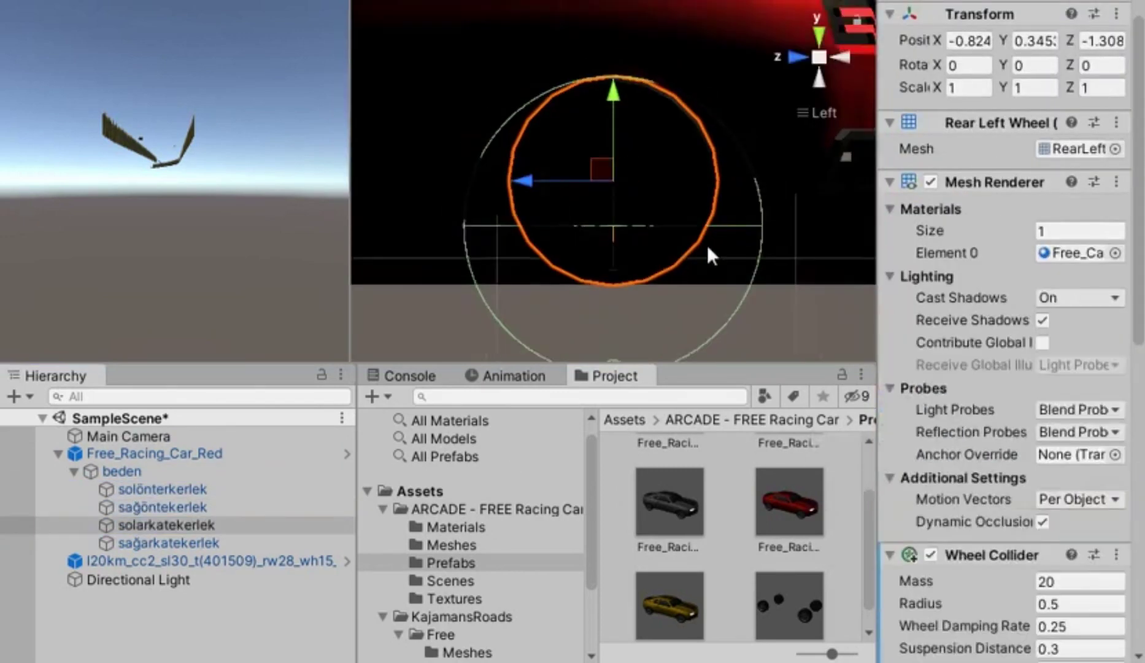
Set the radius of the solarkatekerlek Wheel Collider to the same 0.39 as the front wheels.
scroll(1006, 331, "down", 10)
left_click(1065, 201)
type("0.")
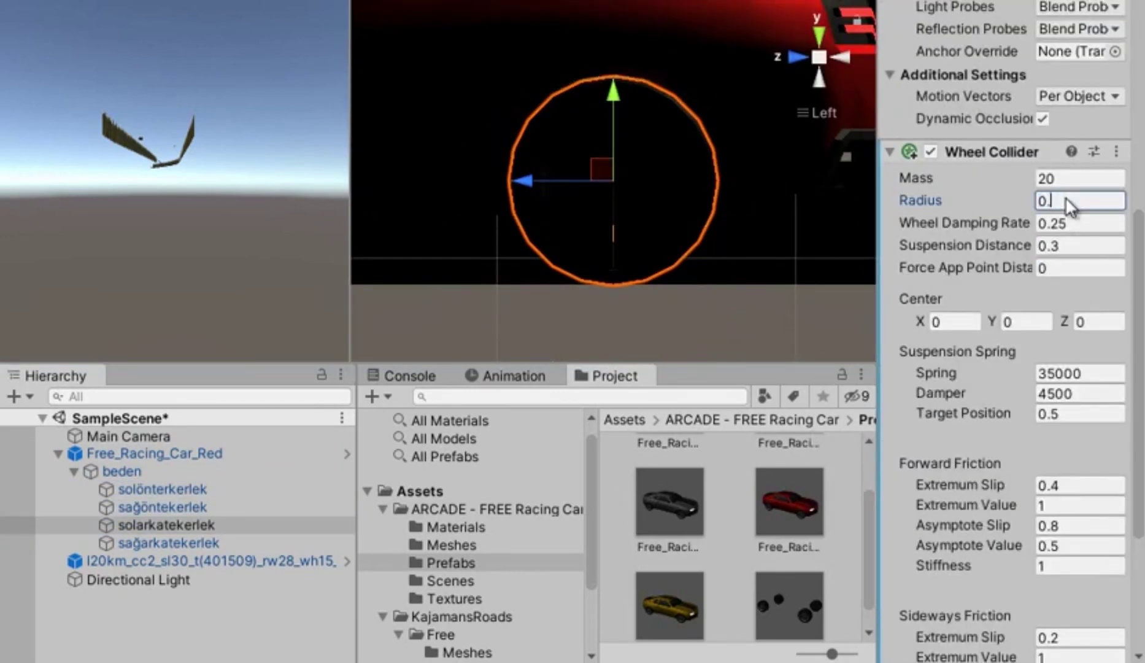
type("3")
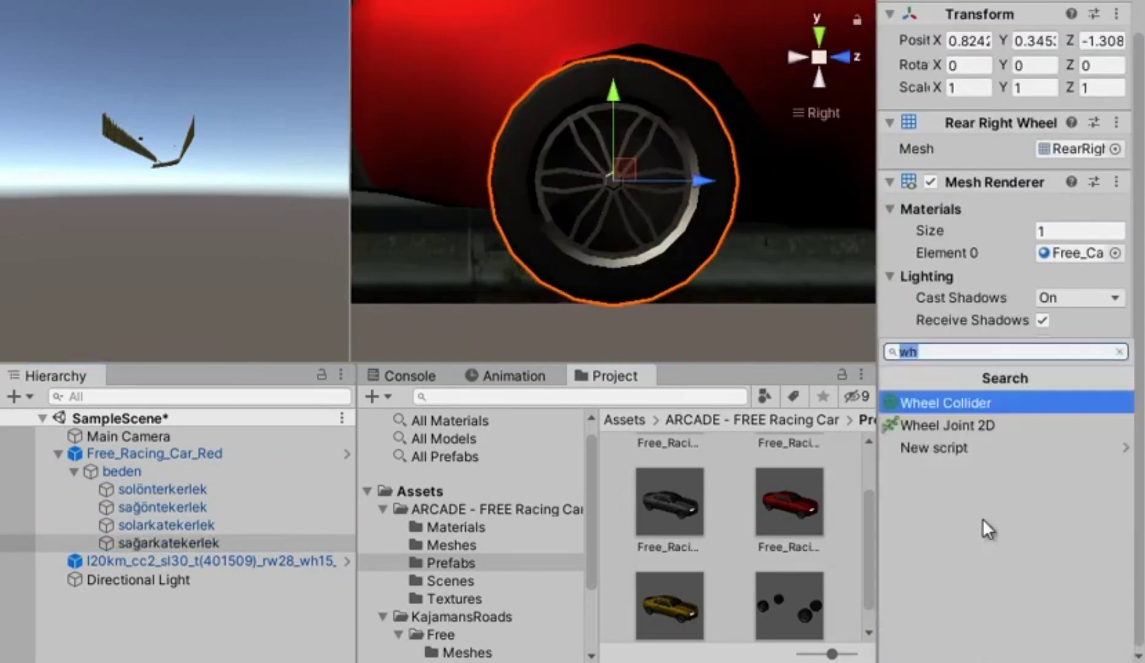
Add a Wheel Collider to sağarkatekerlek with a radius of 0.39 and a center Y of 0.15.
key("Return")
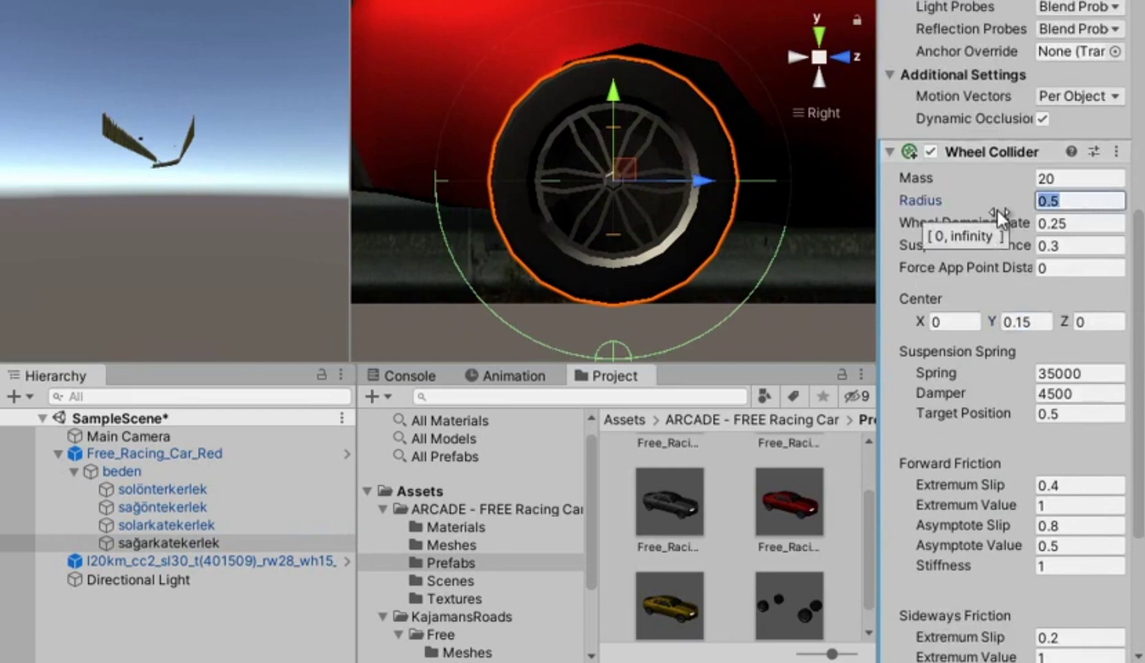
type("0.39")
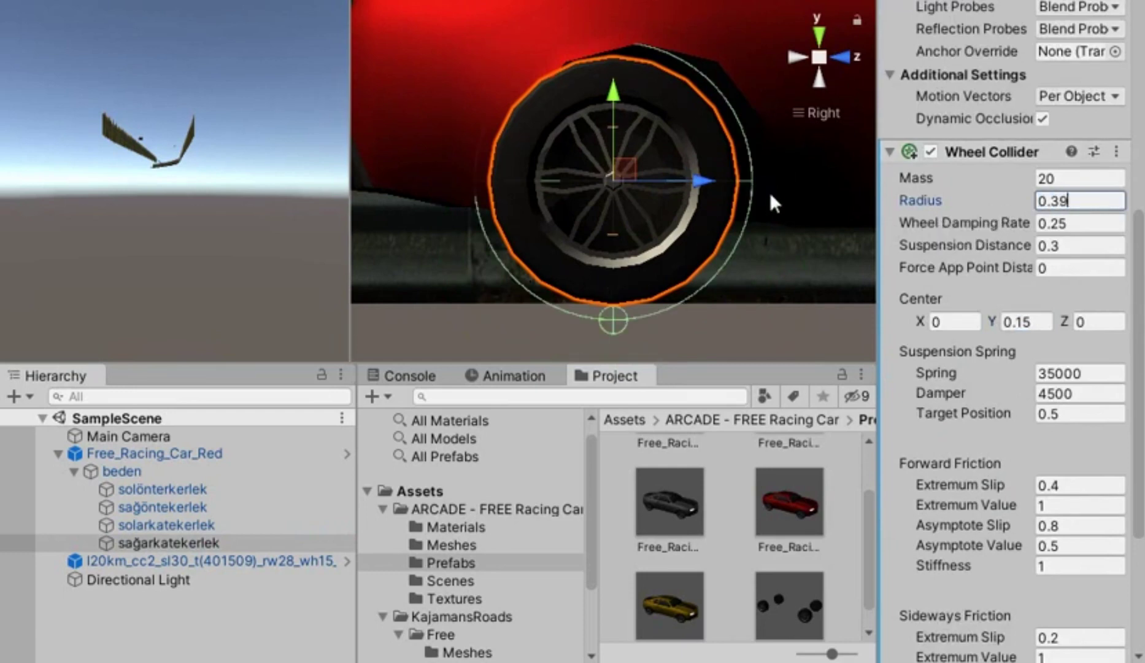
Return the scene view to perspective and view the whole car on the road from behind.
right_click_drag(770, 194, 803, 86)
left_click(819, 59)
right_click_drag(736, 123, 716, 138)
key("w")
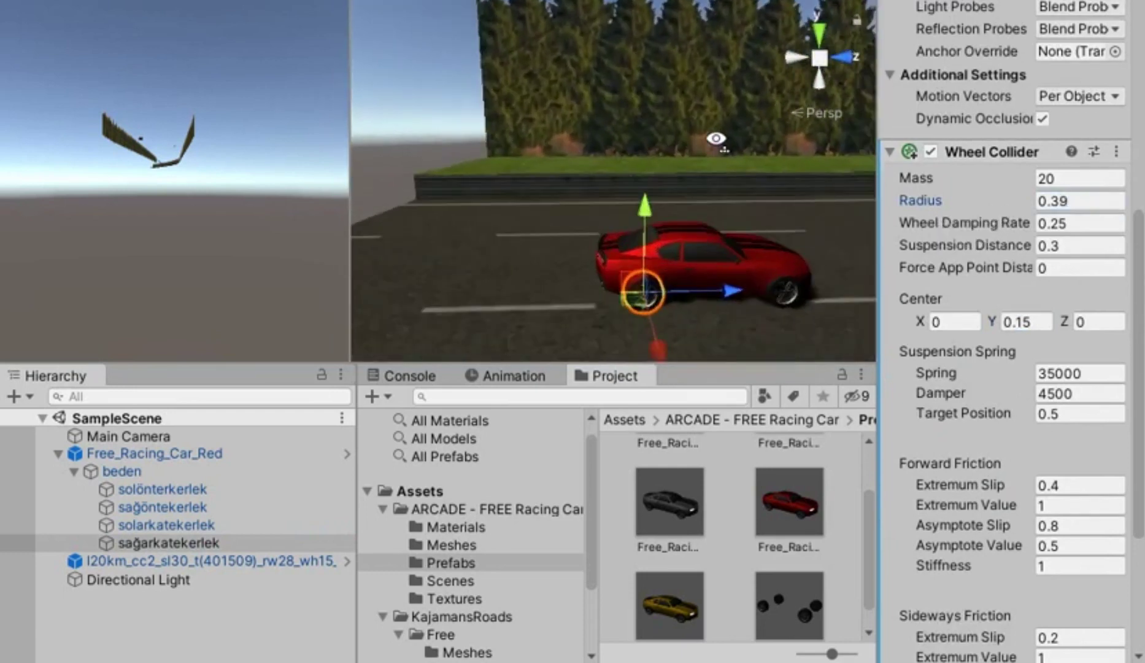
left_click_drag(716, 138, 727, 184, "alt")
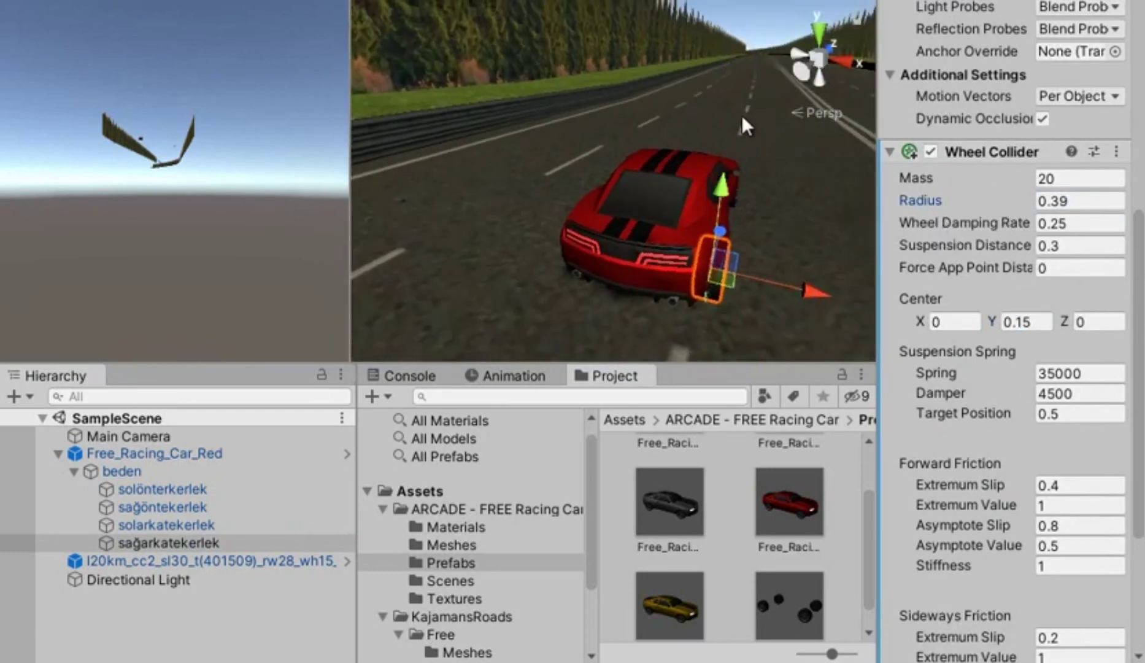
Collapse the Free_Racing_Car_Red hierarchy and create a folder named kodlar in Assets.
left_click(109, 457)
left_click(60, 453)
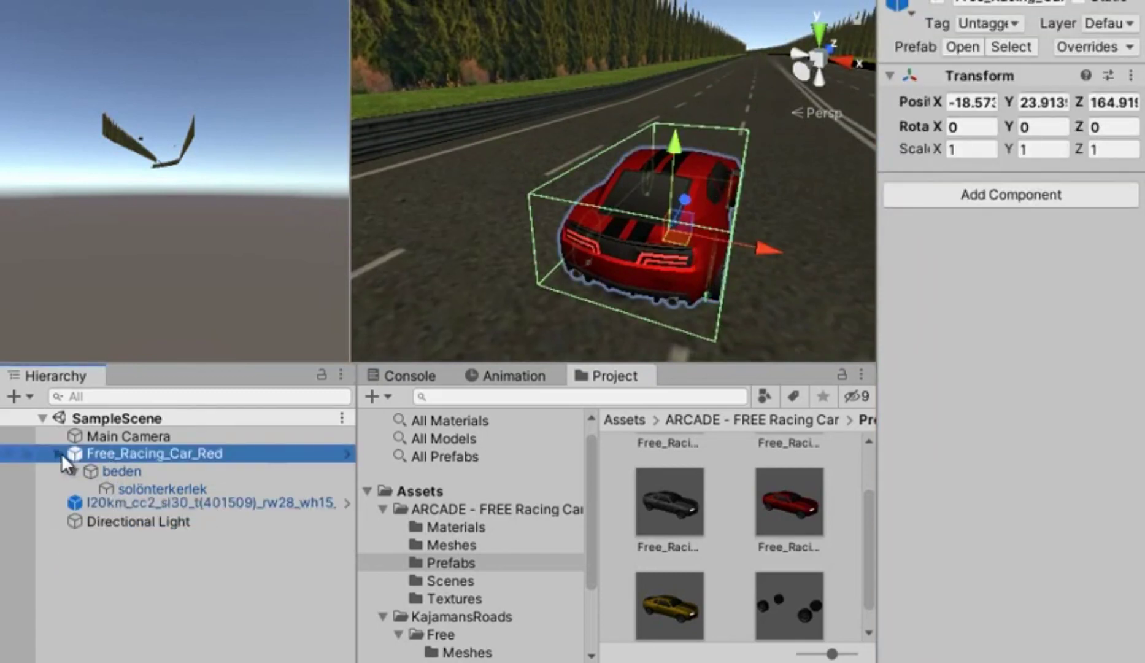
left_click(423, 488)
right_click(689, 559)
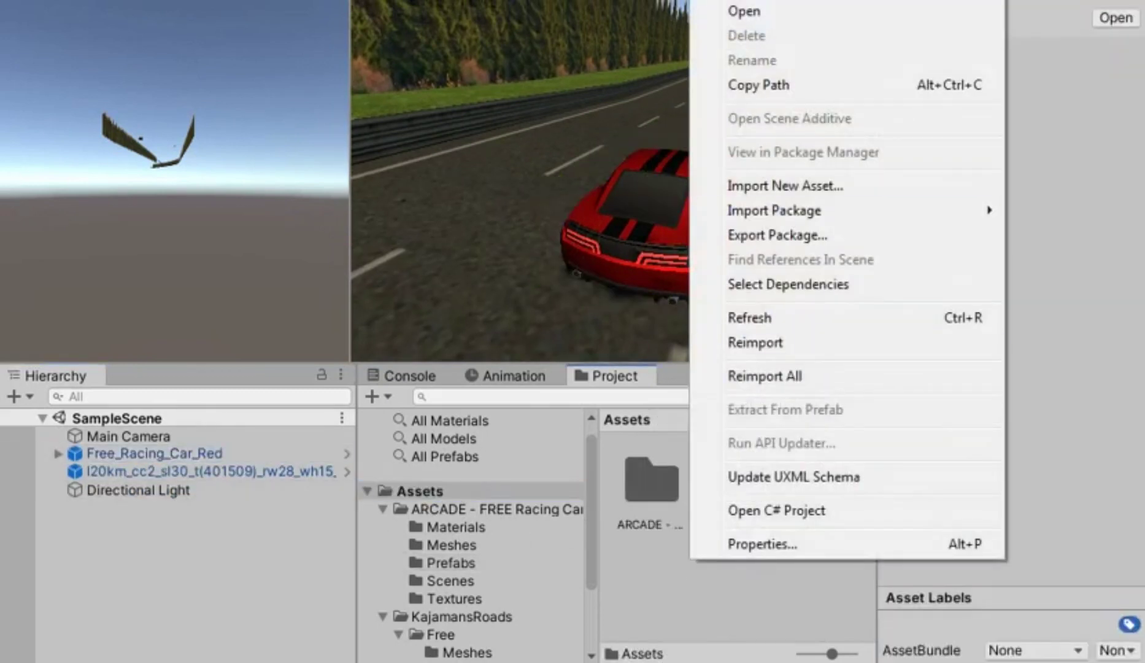
left_click(534, 3)
type("k")
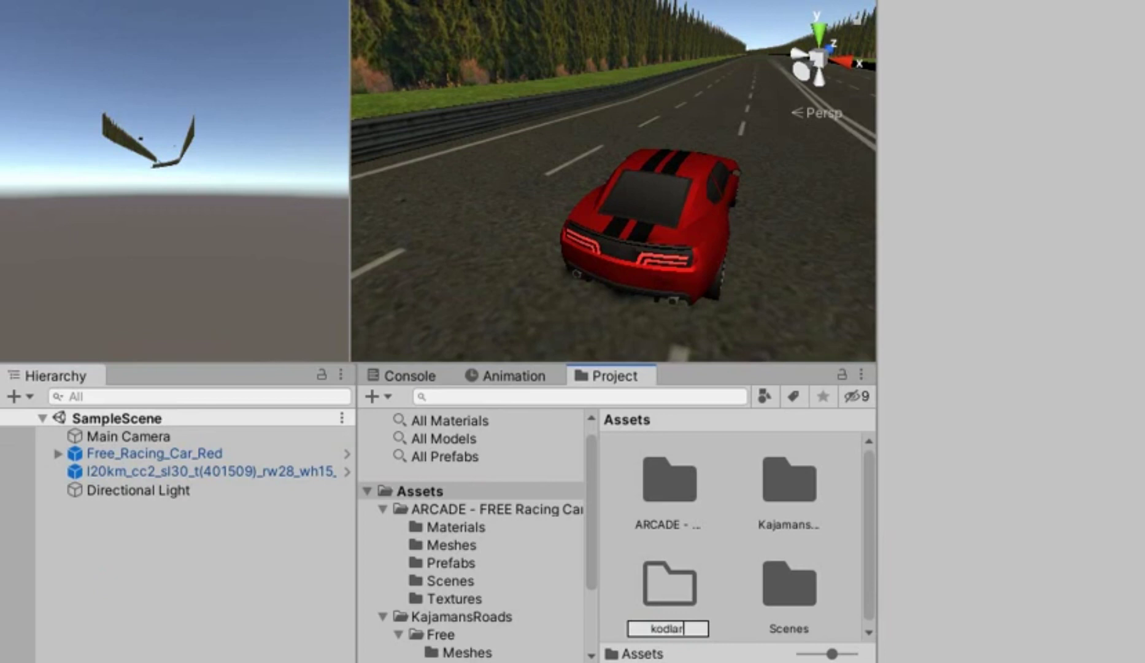
type("odlar")
key("Return")
Create a C# script named araba inside the kodlar folder.
double_click(669, 583)
right_click(739, 495)
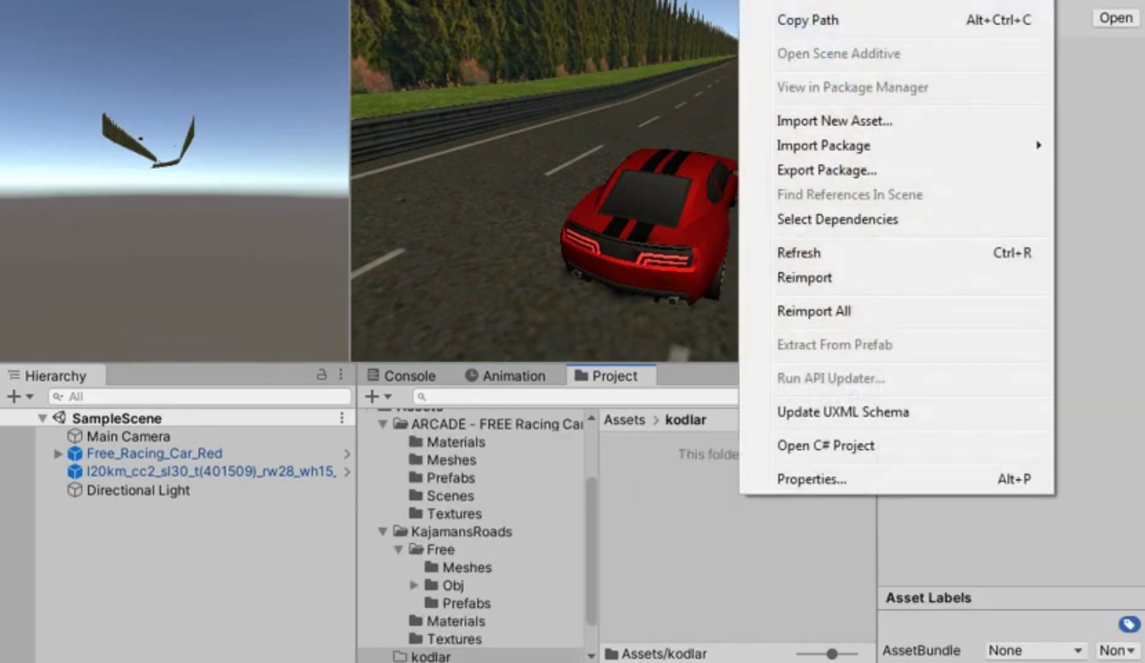
mouse_move(797, 2)
left_click(553, 4)
type("a")
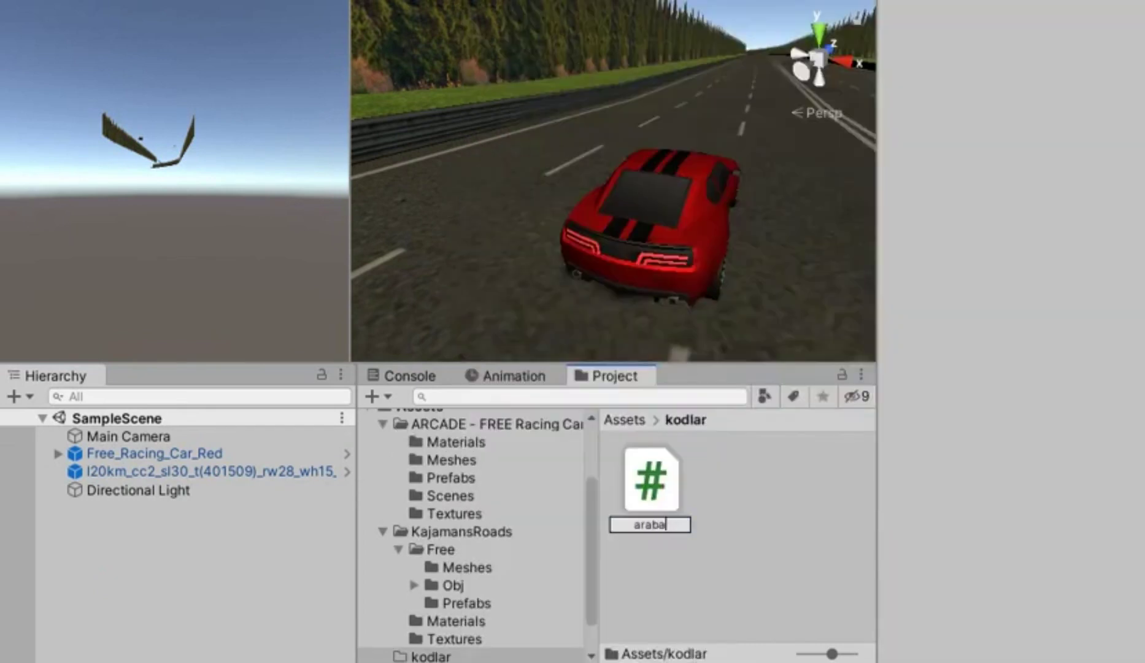
type("raba")
key("Return")
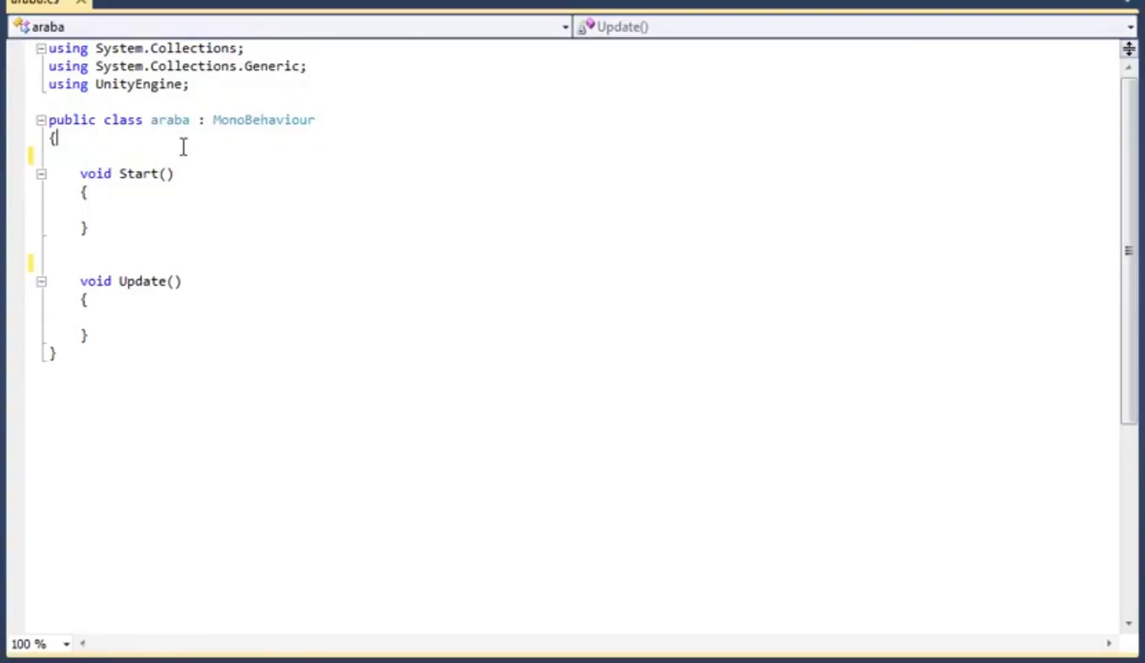
Declare public WheelCollider fields önsoltekerlek, önsagtekerlek, arkasoltekerlek and arkasağtekerlek at the top of the araba class.
key("Return")
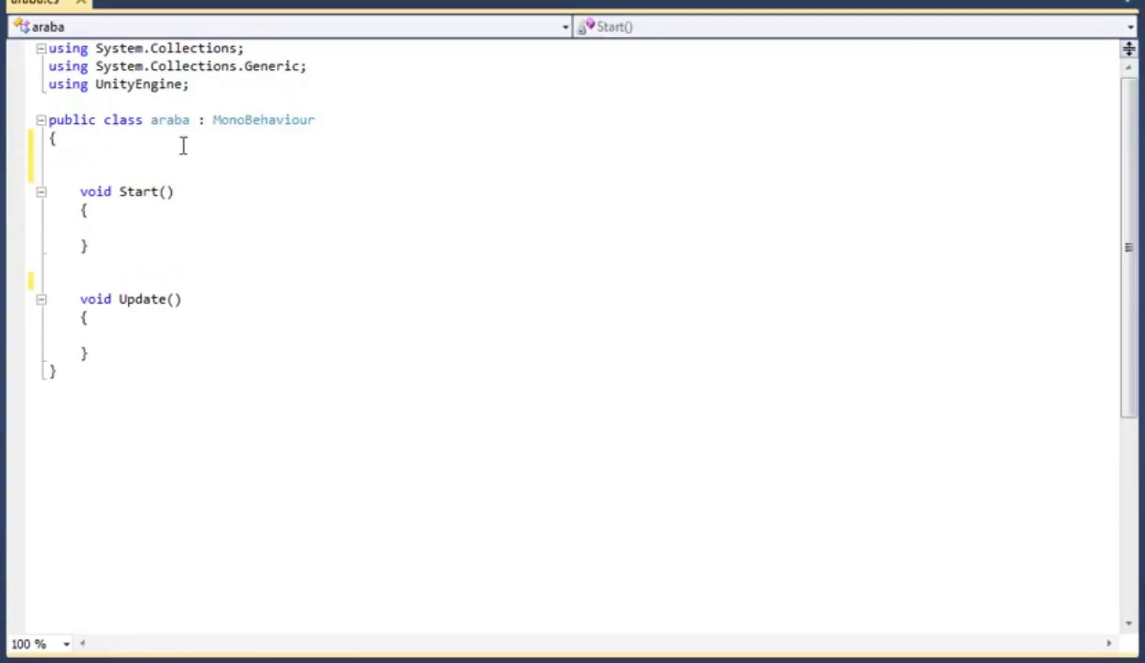
type("public weelcollide")
key("BackSpace")
key("BackSpace")
key("BackSpace")
key("BackSpace")
key("BackSpace")
key("BackSpace")
key("BackSpace")
key("BackSpace")
key("BackSpace")
key("BackSpace")
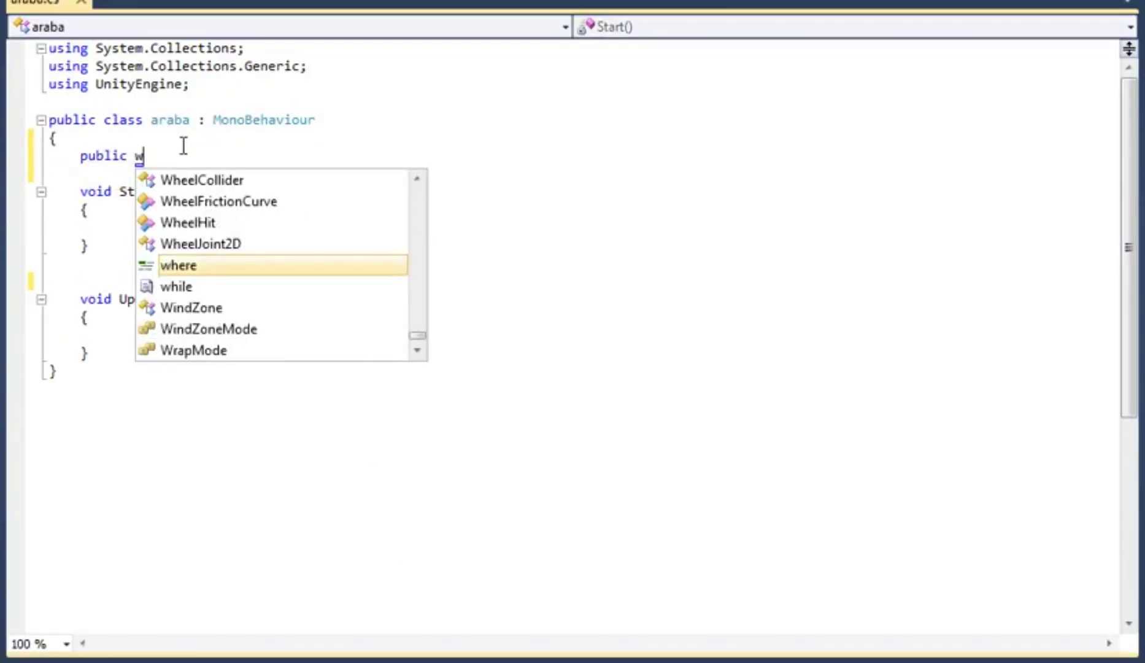
type("heelCollider önsoltekerlek, ")
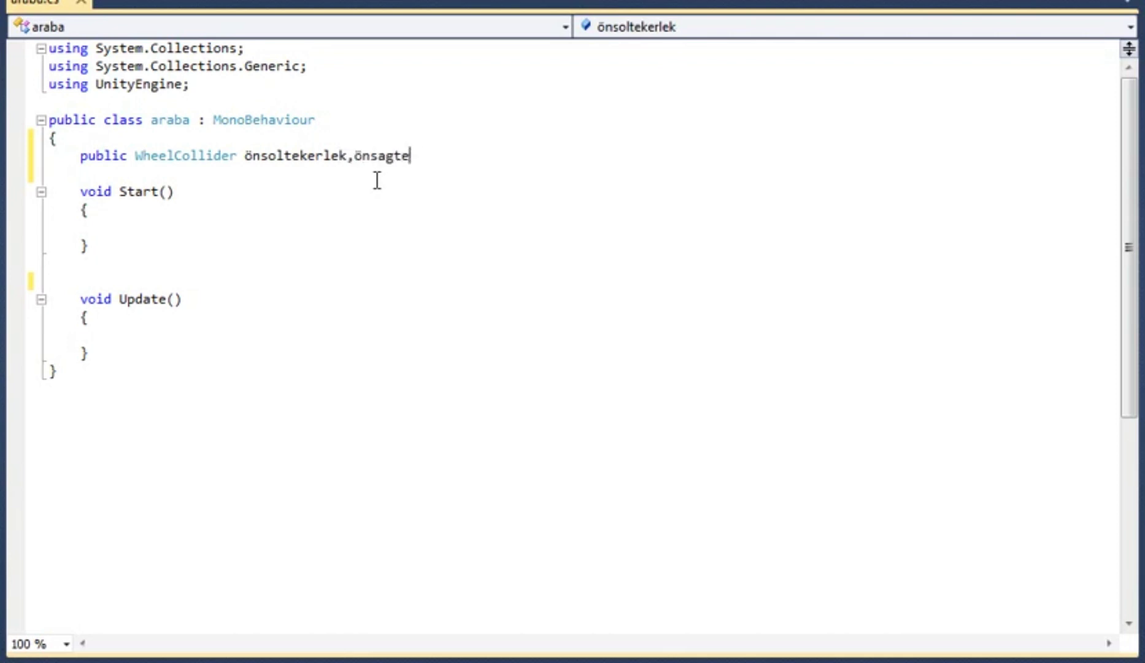
type("önsagtekerlek, arkasoltekerlek, arka")
type("sağtekerlek;")
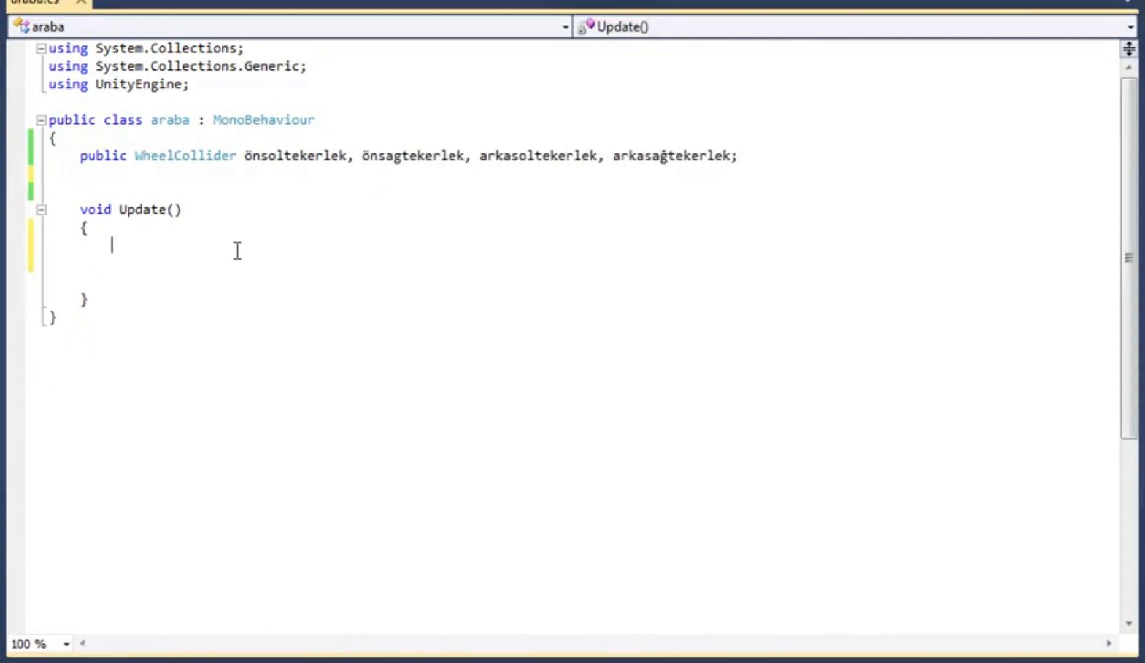
Begin an arkasağtekerlek.motorTorque statement in Update() and declare a public float motorhızı above the method.
type("arkasağtekerlek.moto")
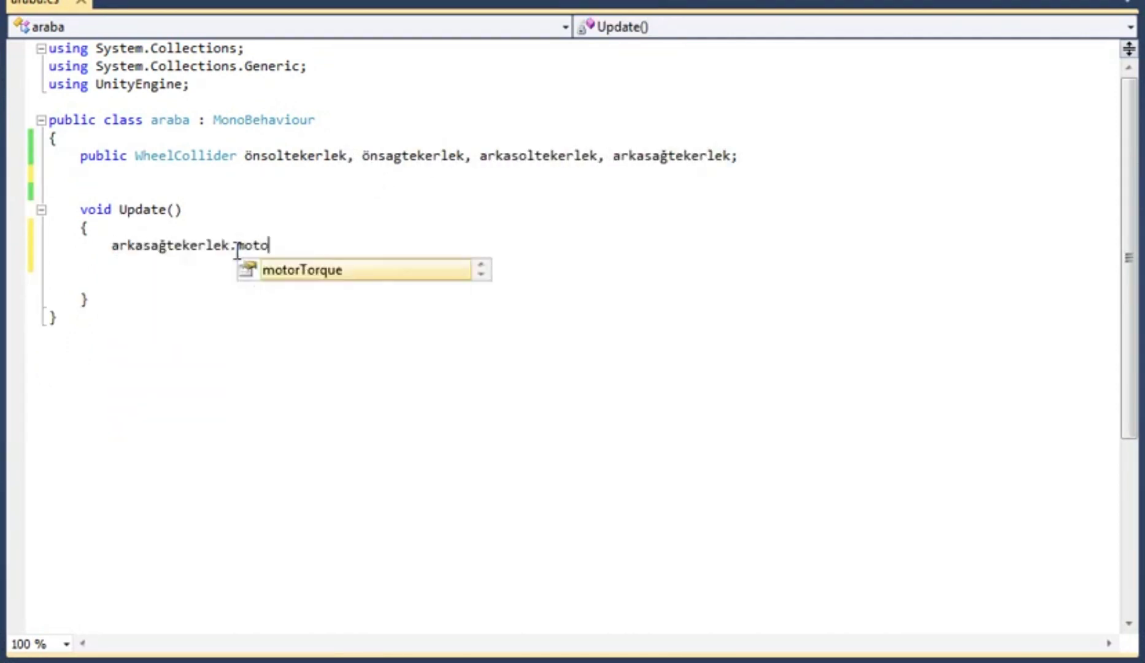
key("Tab")
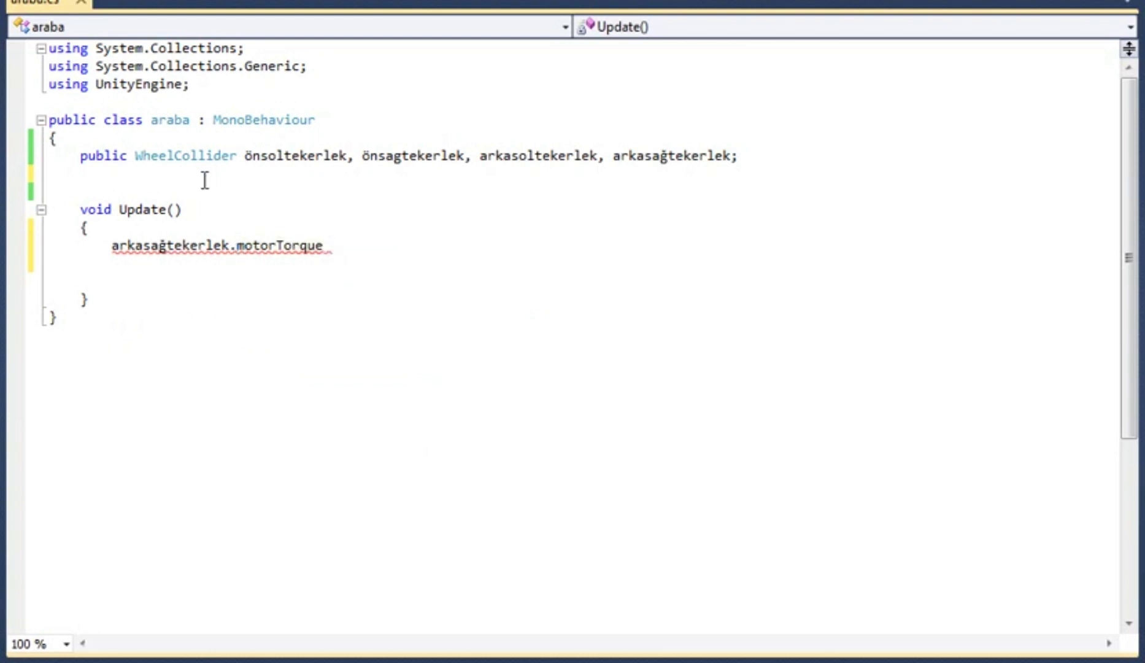
left_click(205, 180)
key("Return")
type("public fl")
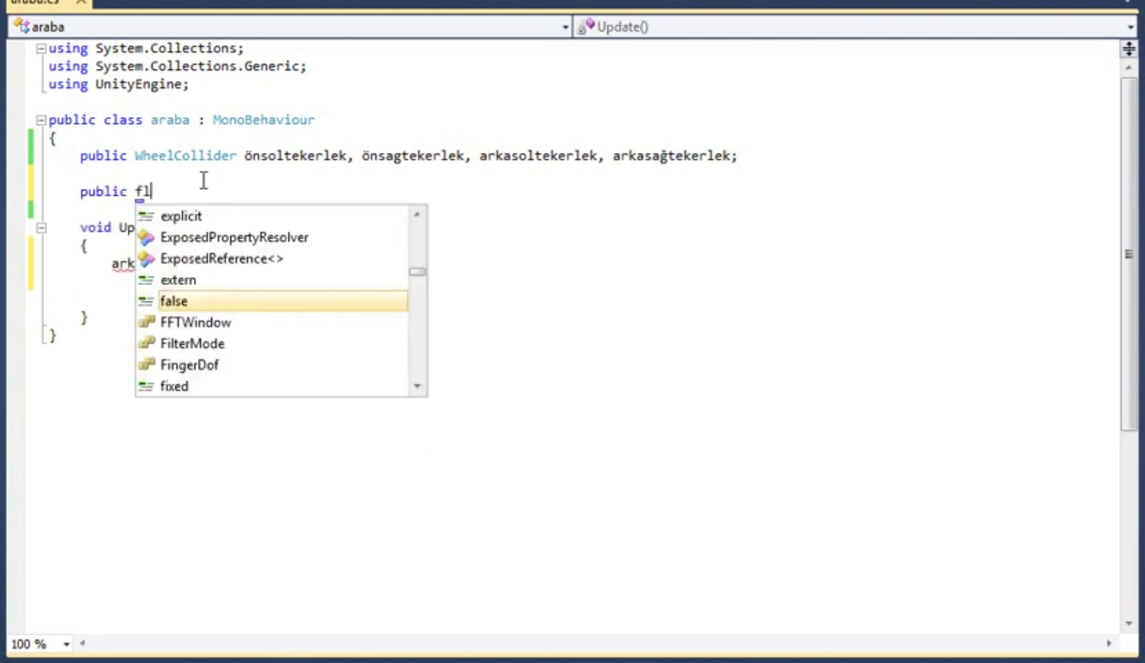
type("oat motorhızı")
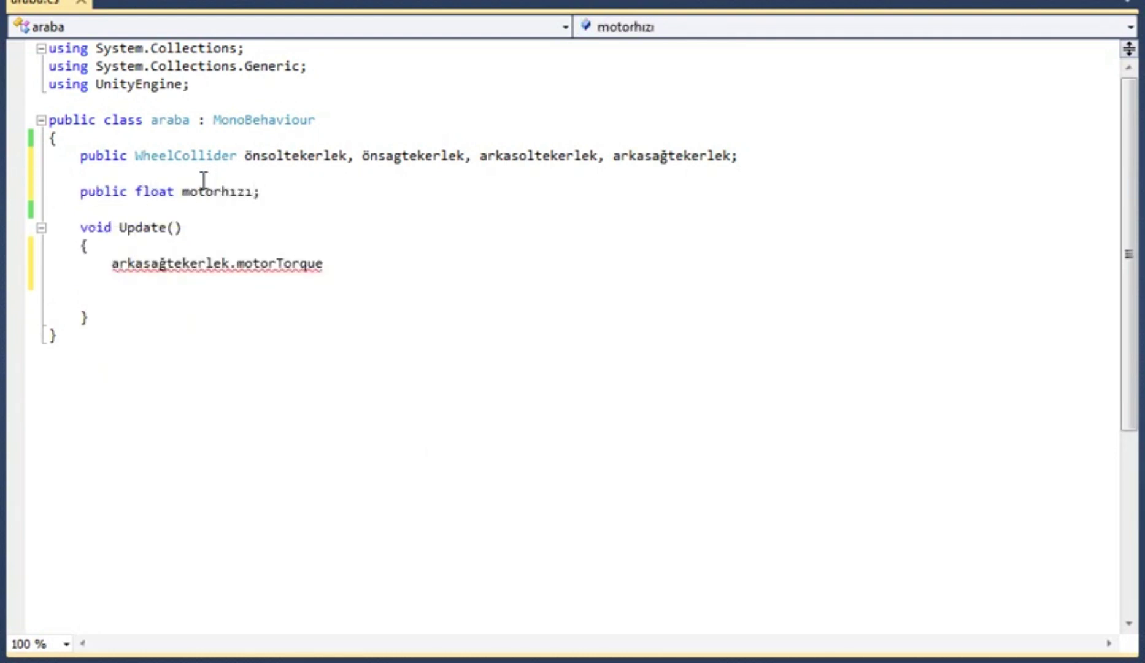
Complete the arkasağtekerlek.motorTorque statement by assigning it motorhızı * Input.GetAxis("Vertical").
type("motorhızı *")
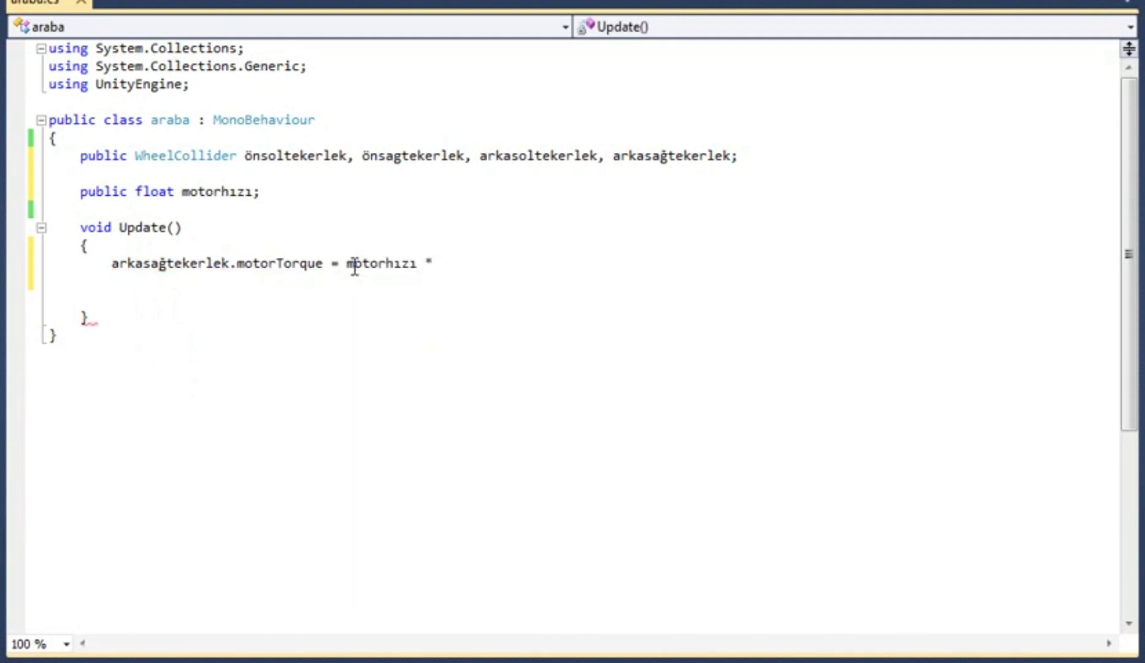
type("inp")
key("Tab")
type(".ge")
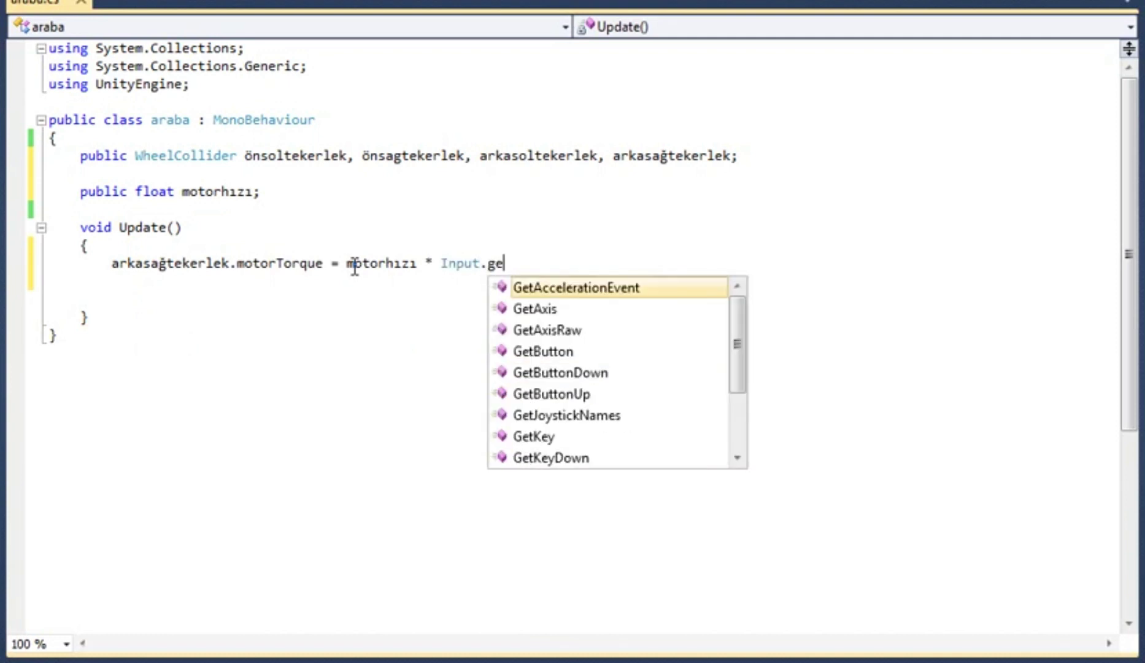
key("Tab")
key("Left")
type("\"\"")
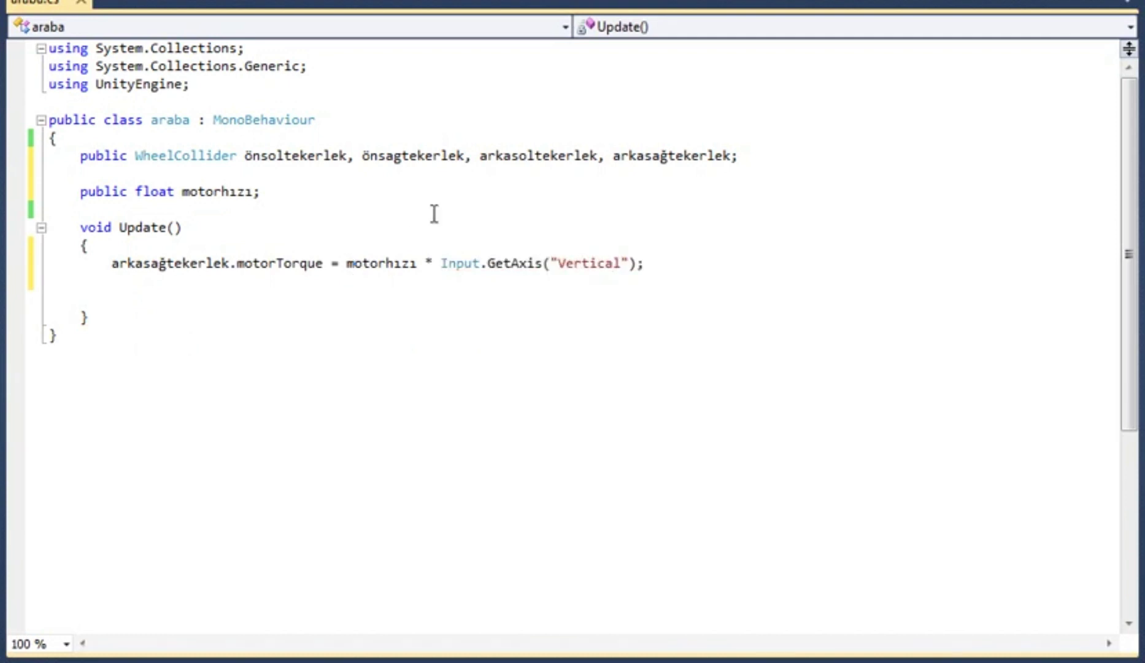
mouse_move(505, 265)
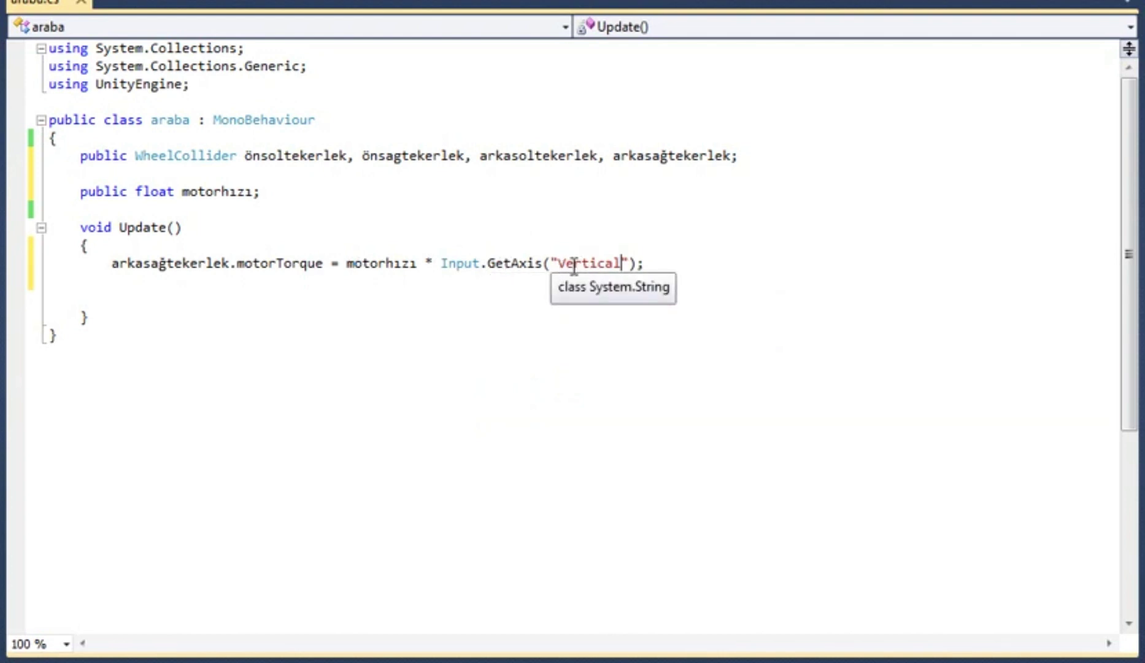
Duplicate the motorTorque line in Update() for the rear left wheel, arkasoltekerlek, and save the script.
left_click_drag(217, 285, 124, 269)
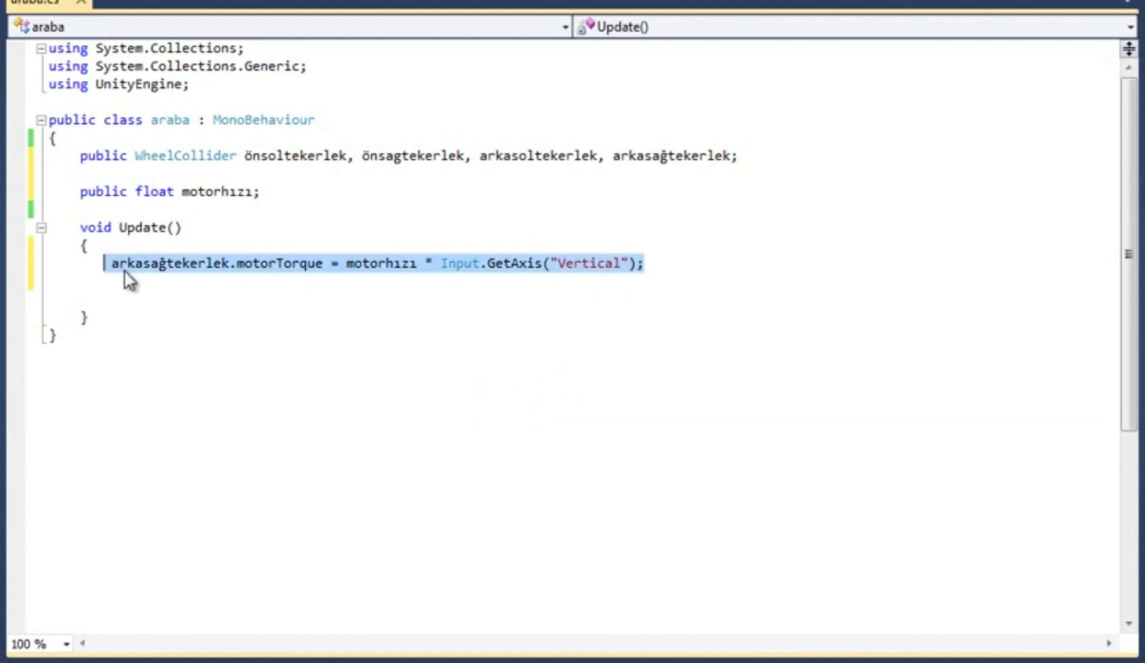
key("ctrl+c")
left_click(154, 282)
key("ctrl+v")
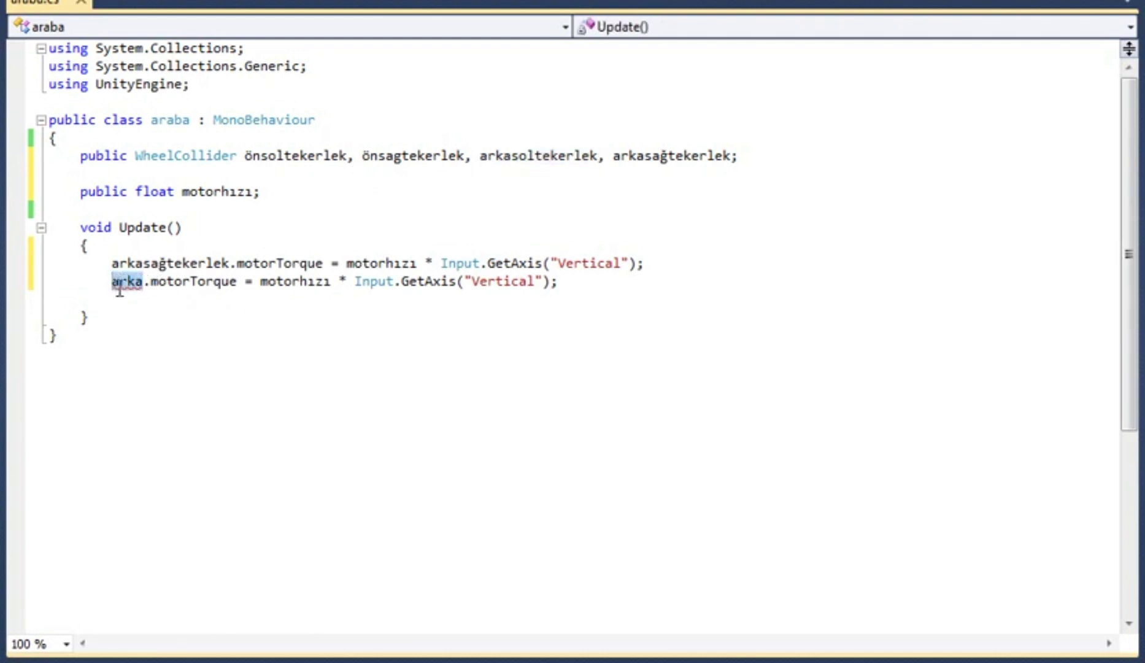
key("ctrl+v")
key("ctrl+s")
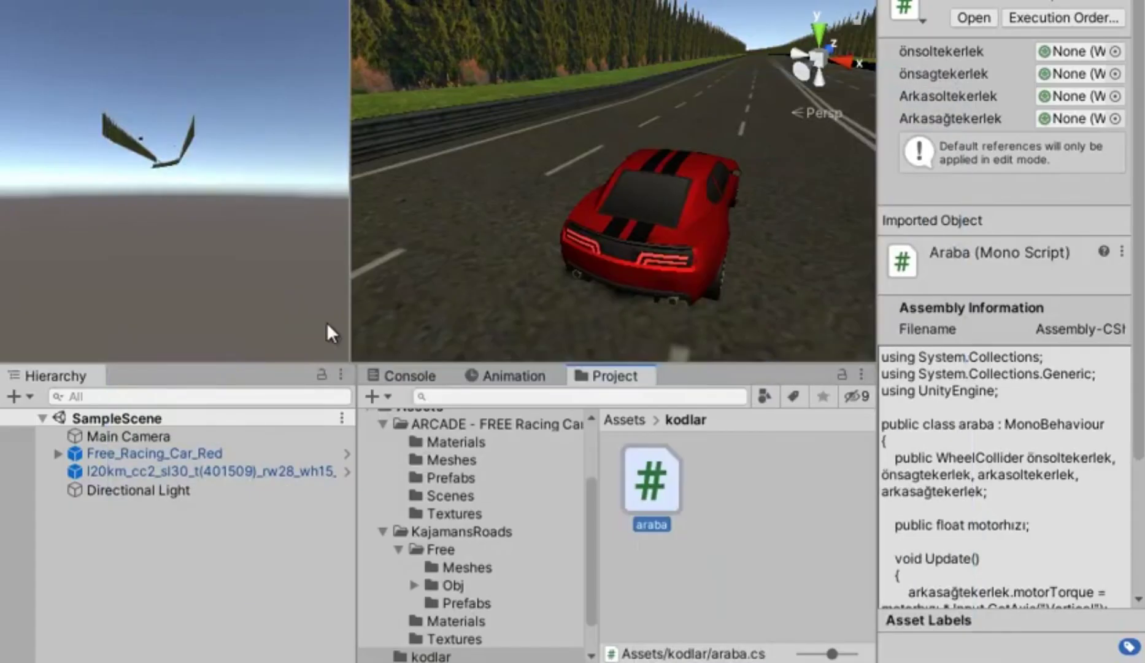
Add a Camera as a child of the beden object under Free_Racing_Car_Red.
left_click(74, 453)
left_click(58, 453)
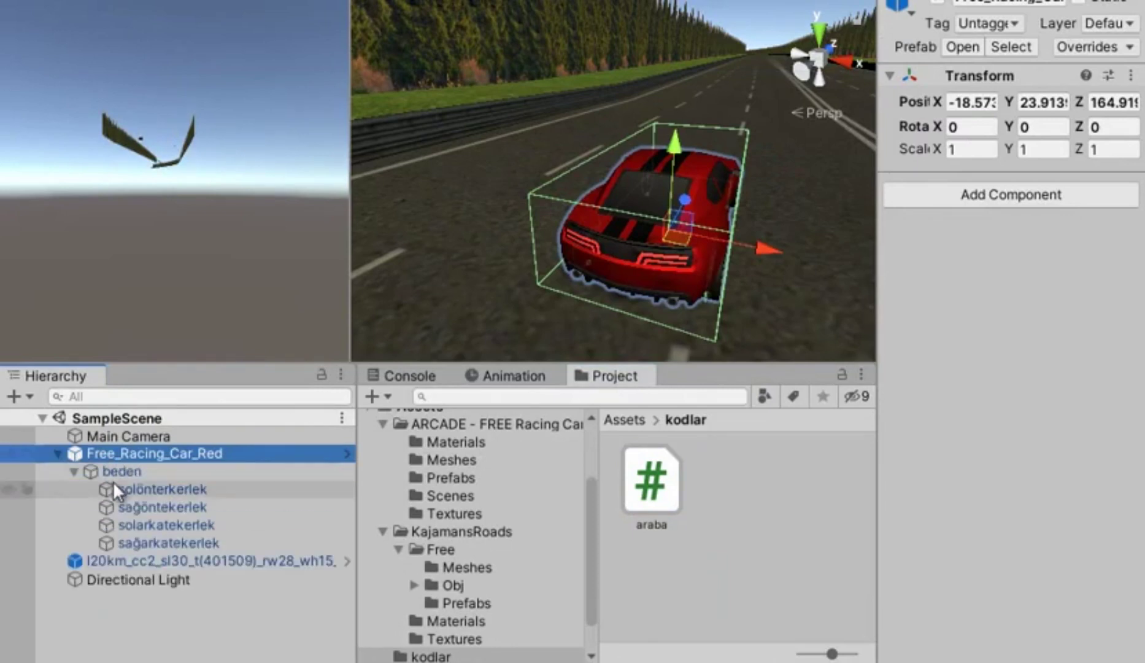
right_click(113, 477)
left_click(129, 468)
right_click(118, 474)
left_click(138, 449)
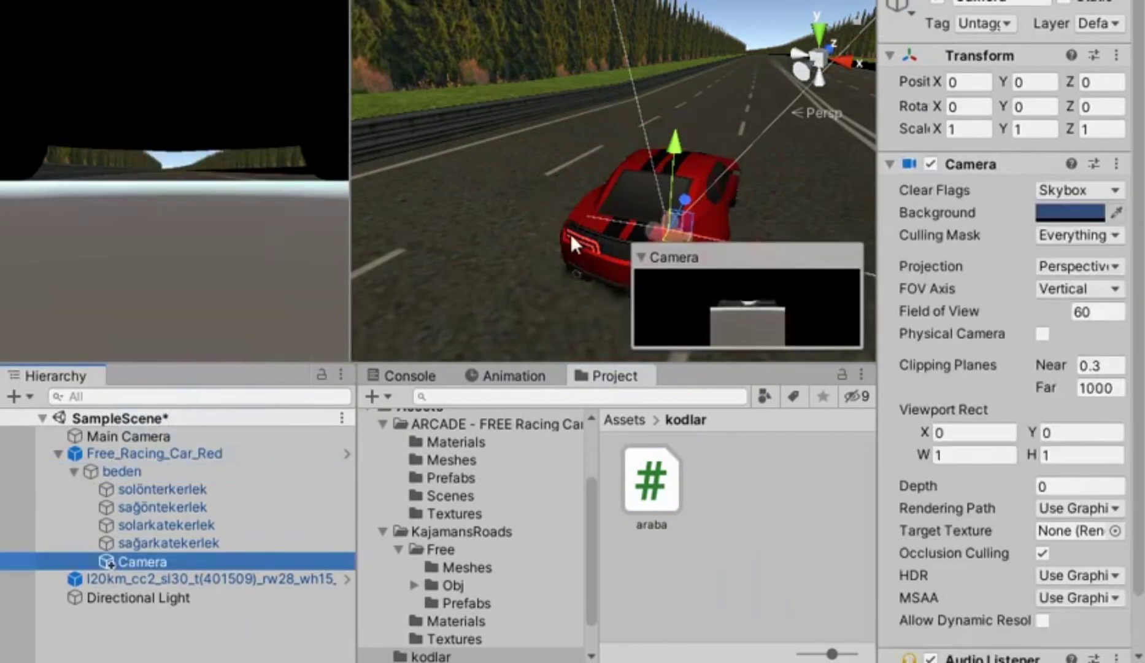
Position the new Camera behind and above the car at Y 2.64 and Z -7.11.
scroll(570, 233, "down", 5)
left_click_drag(656, 211, 607, 231)
left_click_drag(580, 164, 579, 126)
left_click_drag(632, 166, 617, 186)
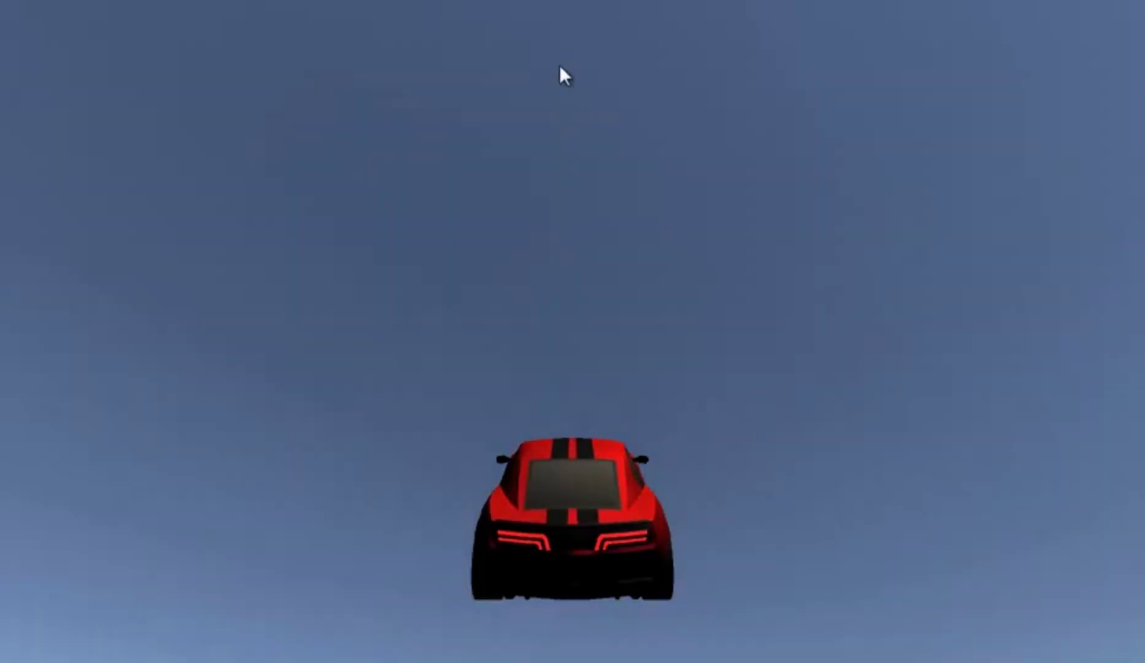
Set the Rigidbody mass of the beden object to 10.
left_click(144, 470)
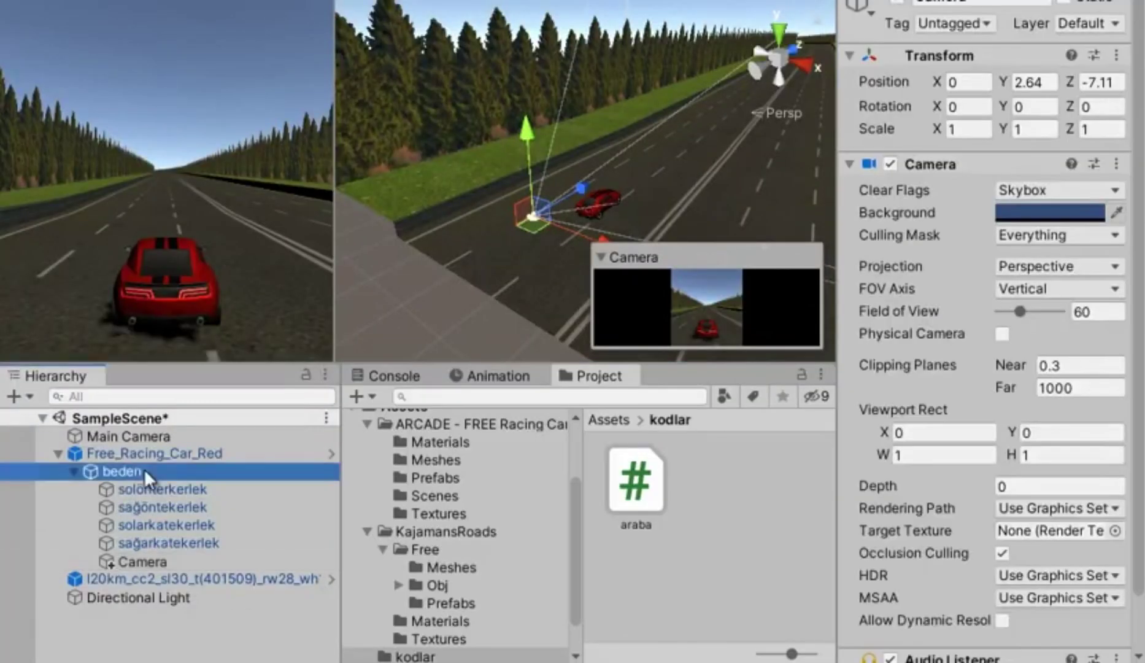
scroll(1033, 467, "down", 3)
left_click(1015, 443)
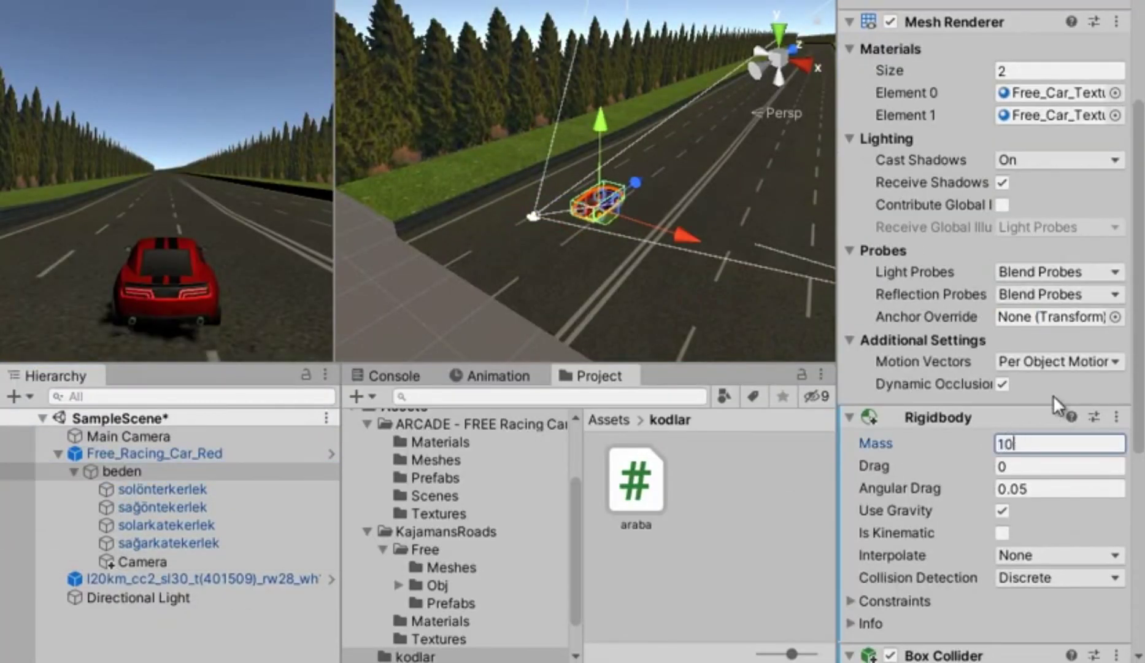
scroll(1078, 389, "down", 6)
scroll(1078, 389, "up", 9)
Attach the araba script to Free_Racing_Car_Red and set its Motorhızı to 500.
left_click(154, 453)
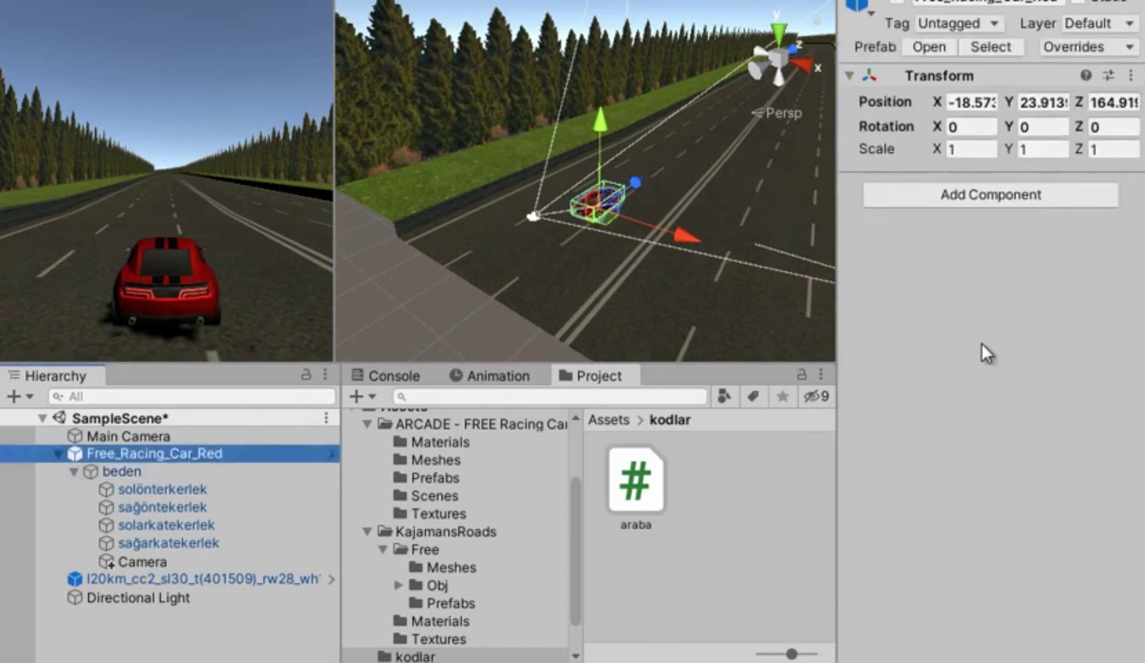
left_click_drag(652, 480, 1006, 368)
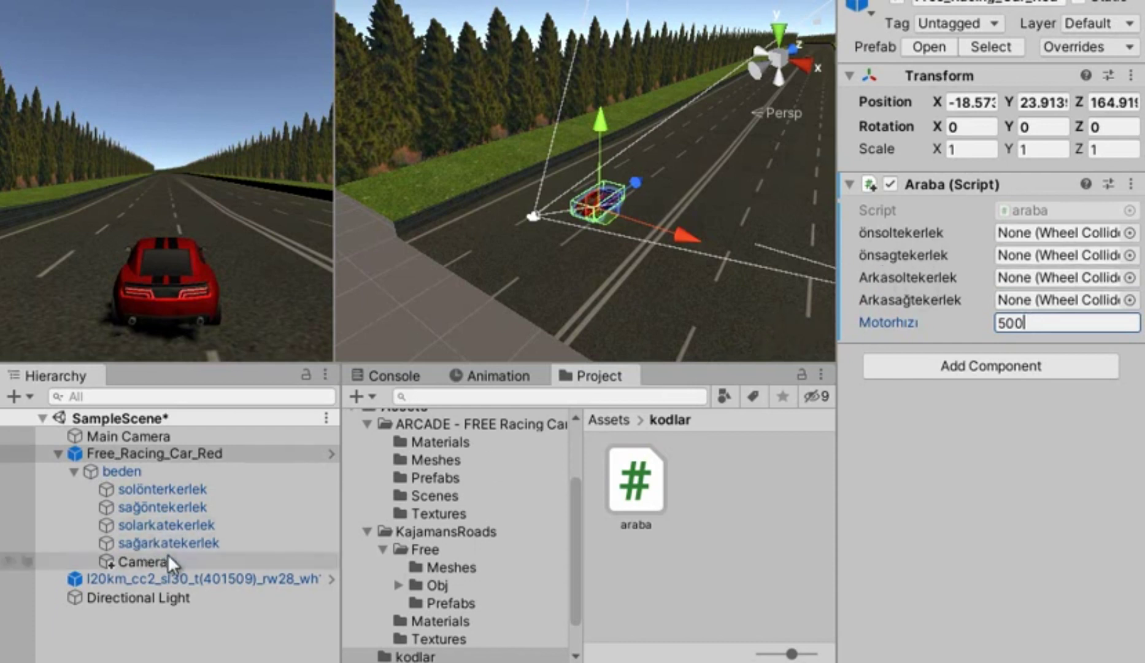
Assign solarkatekerlek to Arkasoltekerlek and sağarkatekerlek to Arkasağtekerlek on the Araba script, and run the scene.
left_click_drag(178, 543, 687, 481)
left_click_drag(1013, 298, 1013, 298)
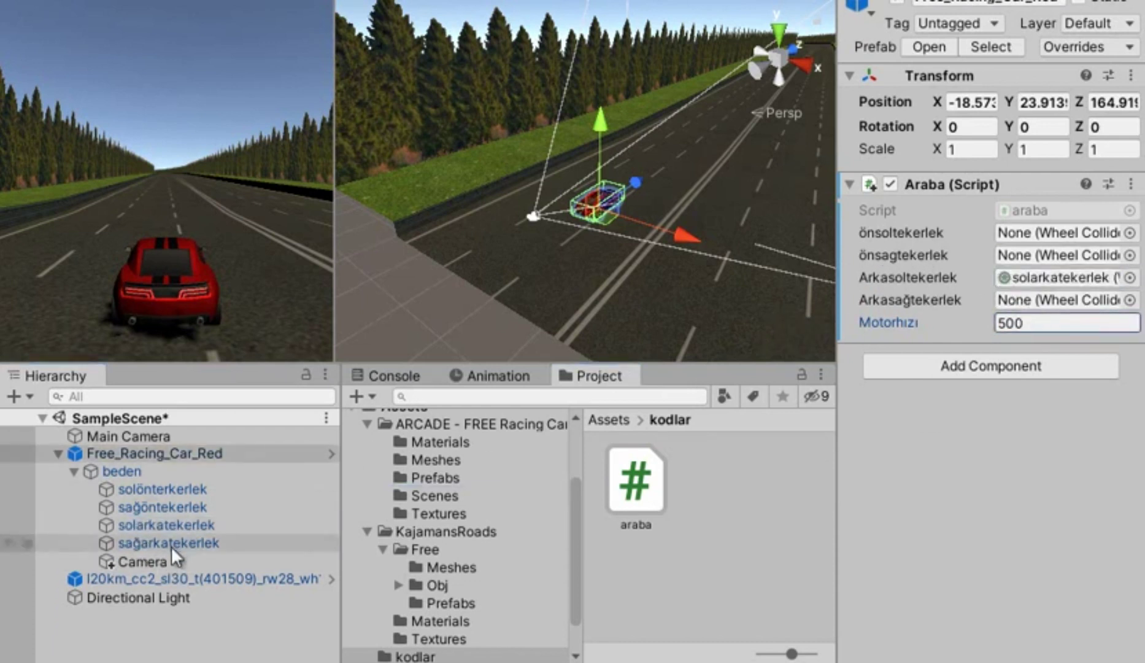
left_click_drag(171, 543, 868, 467)
key("ctrl+p")
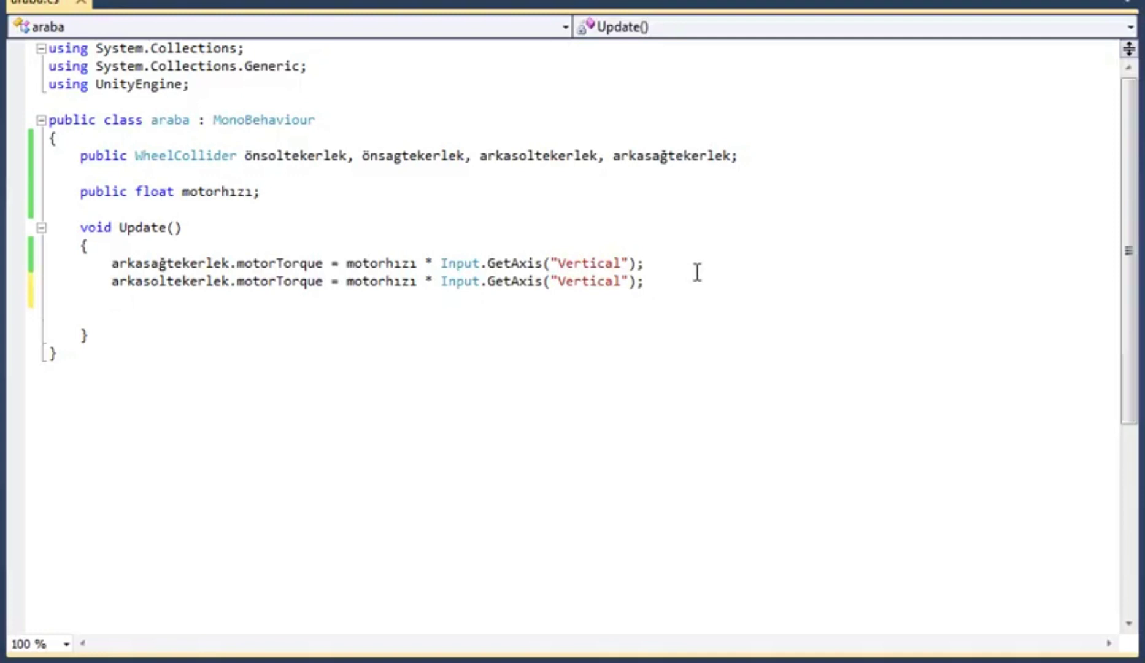
Begin an önsagtekerlek.steerAngle assignment at the end of Update() in the araba script and declare a public float dönmehızı beside motorhızı.
type("ön")
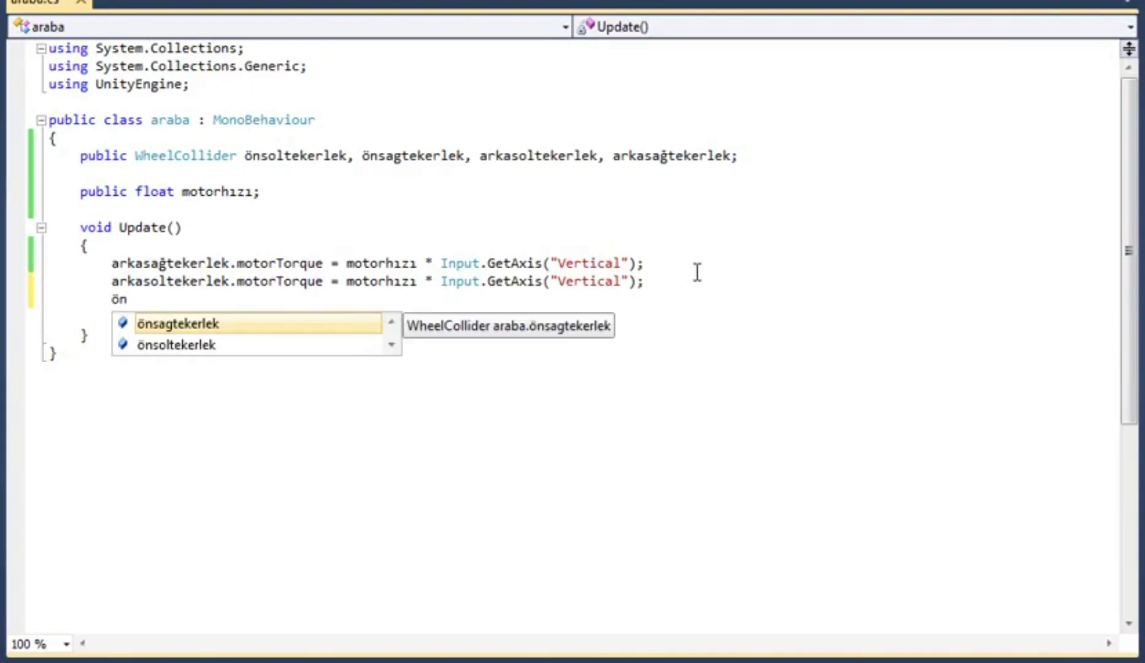
key("Tab")
type(".")
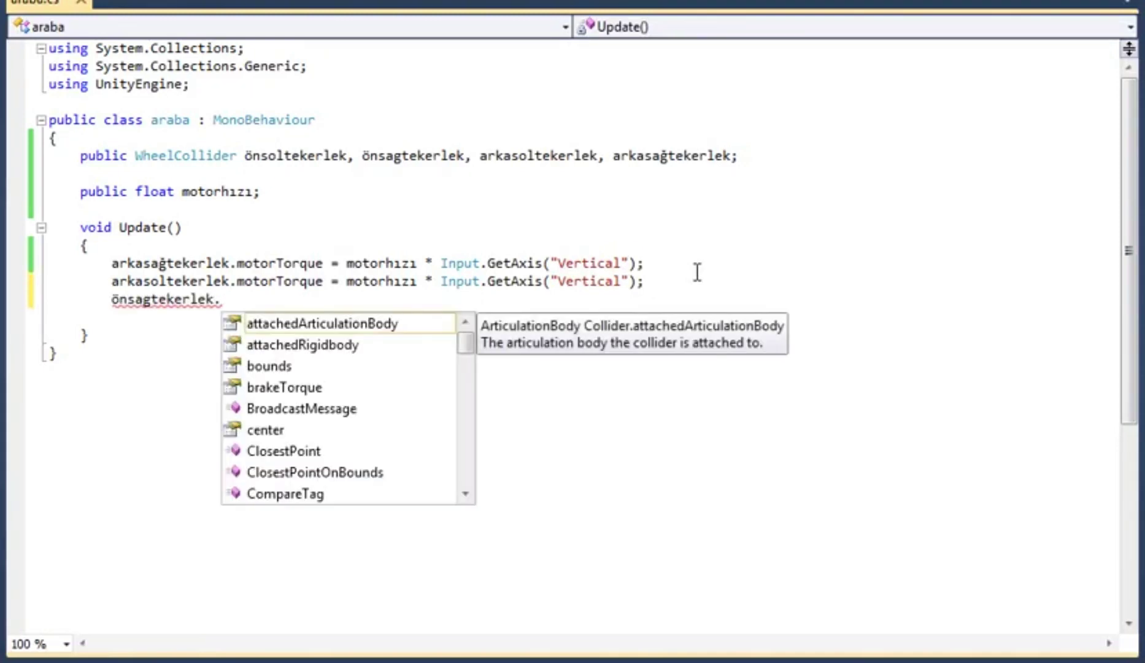
type("an")
key("BackSpace")
key("BackSpace")
key("BackSpace")
type(".st")
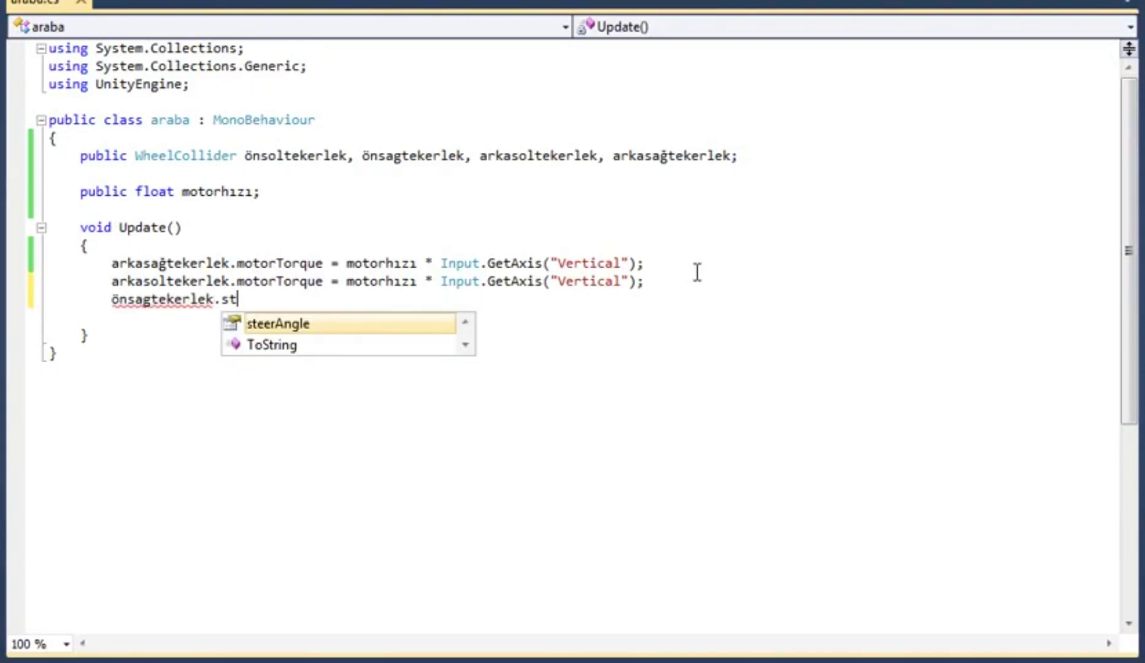
key("Tab")
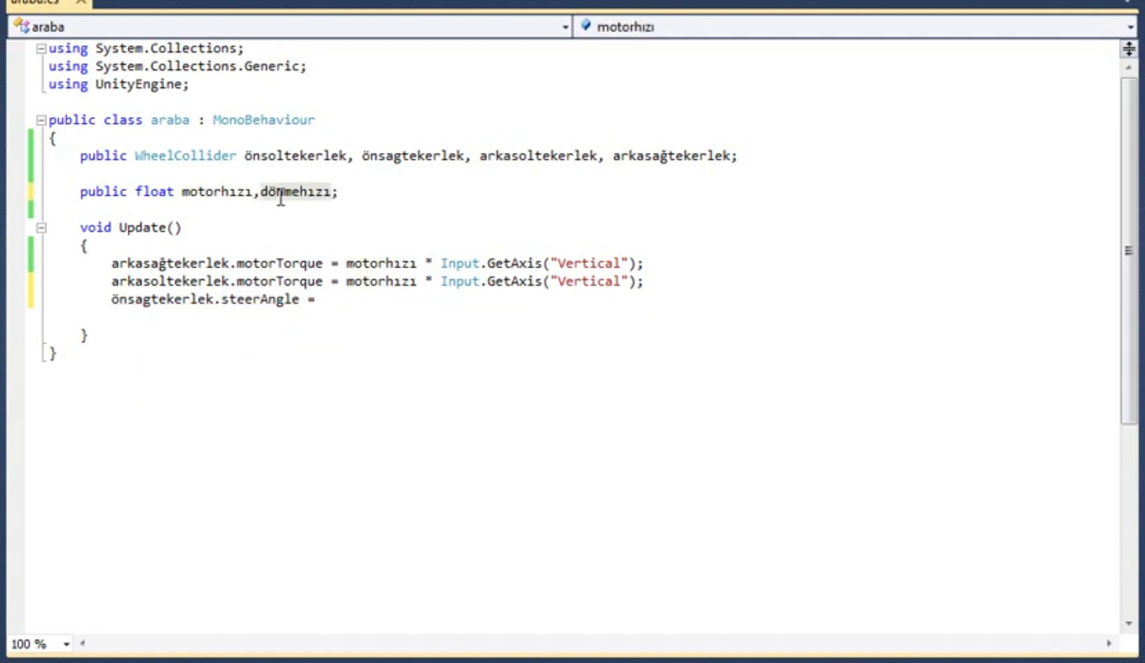
Complete the önsagtekerlek.steerAngle statement by assigning it dönmehızı * Input.GetAxis("Horizontal").
type("dönme")
key("Tab")
type("* ")
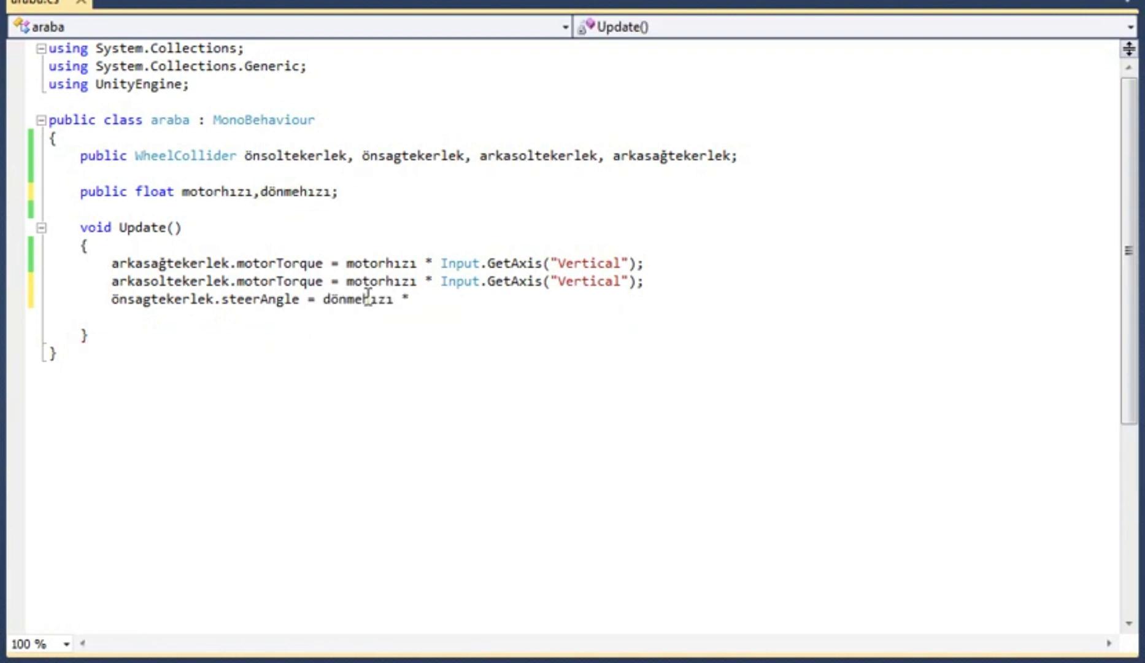
type("inp")
key("Tab")
type(".get")
key("Tab")
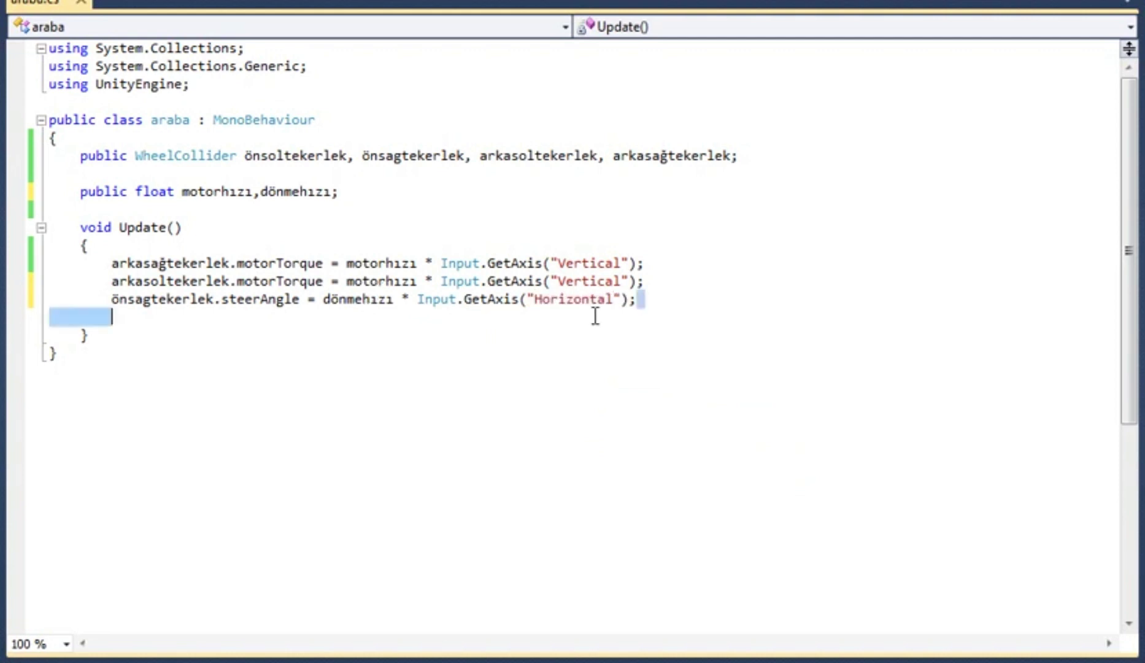
Duplicate the steerAngle line in Update() for the front left wheel, önsoltekerlek.
left_click_drag(594, 316, 103, 299)
key("ctrl+c")
left_click(120, 312)
key("ctrl+v")
double_click(140, 319)
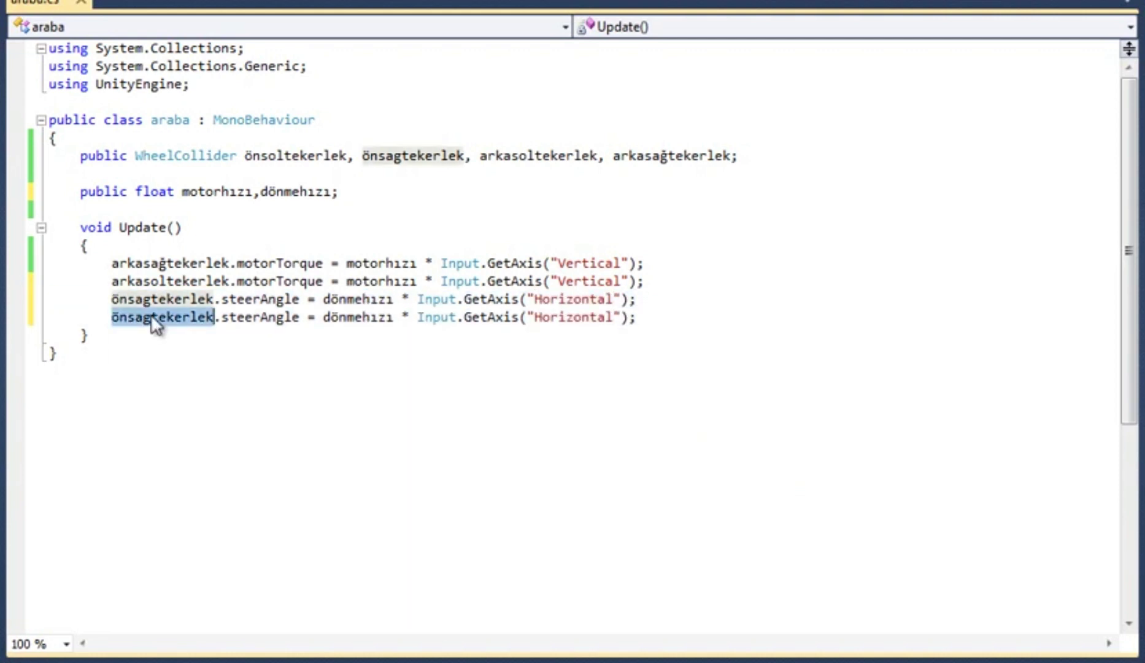
type("öns")
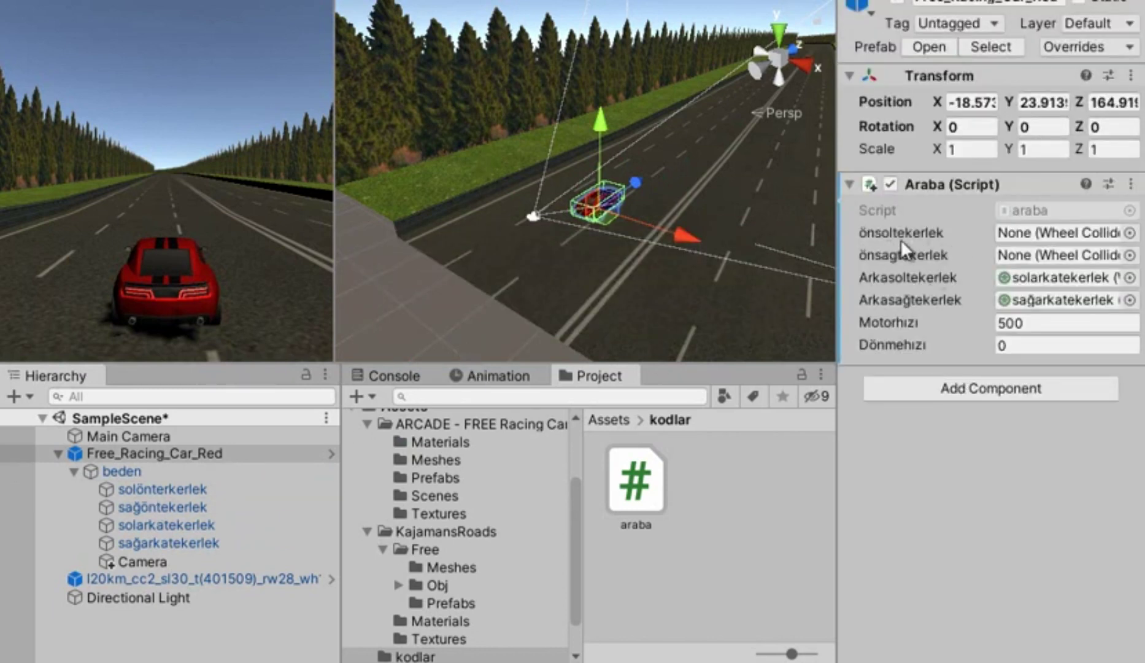
Assign solönterkerlek to önsoltekerlek and sağöntekerlek to önsagtekerlek on the Araba script, and briefly play-test the scene.
left_click_drag(167, 488, 1056, 233)
left_click_drag(178, 506, 1021, 270)
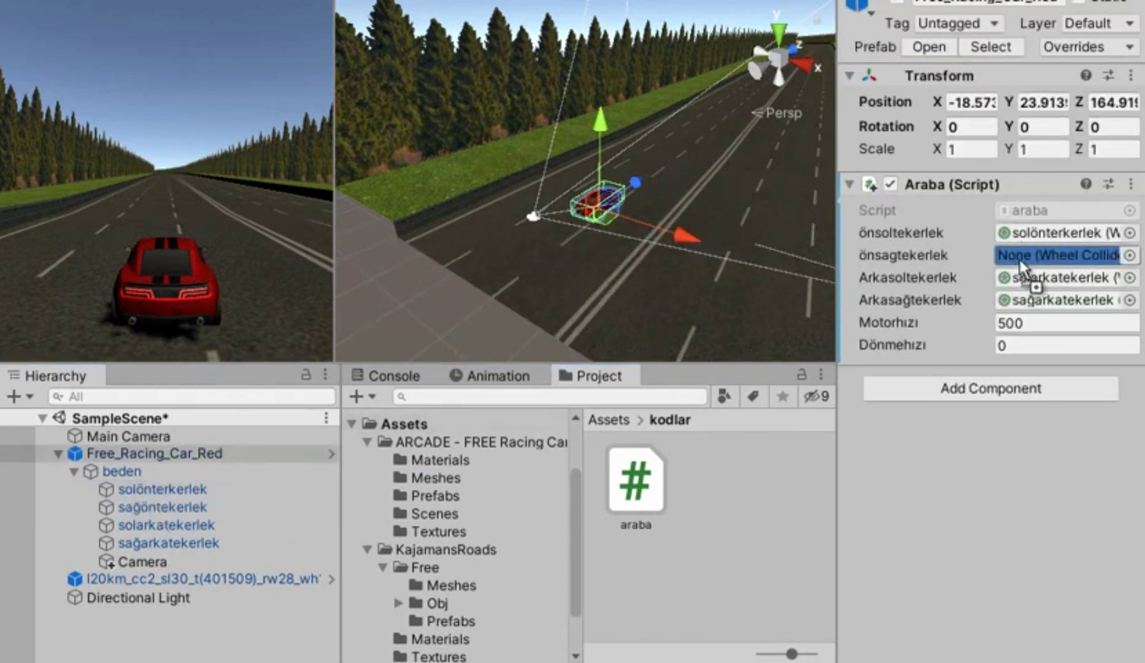
key("ctrl+p")
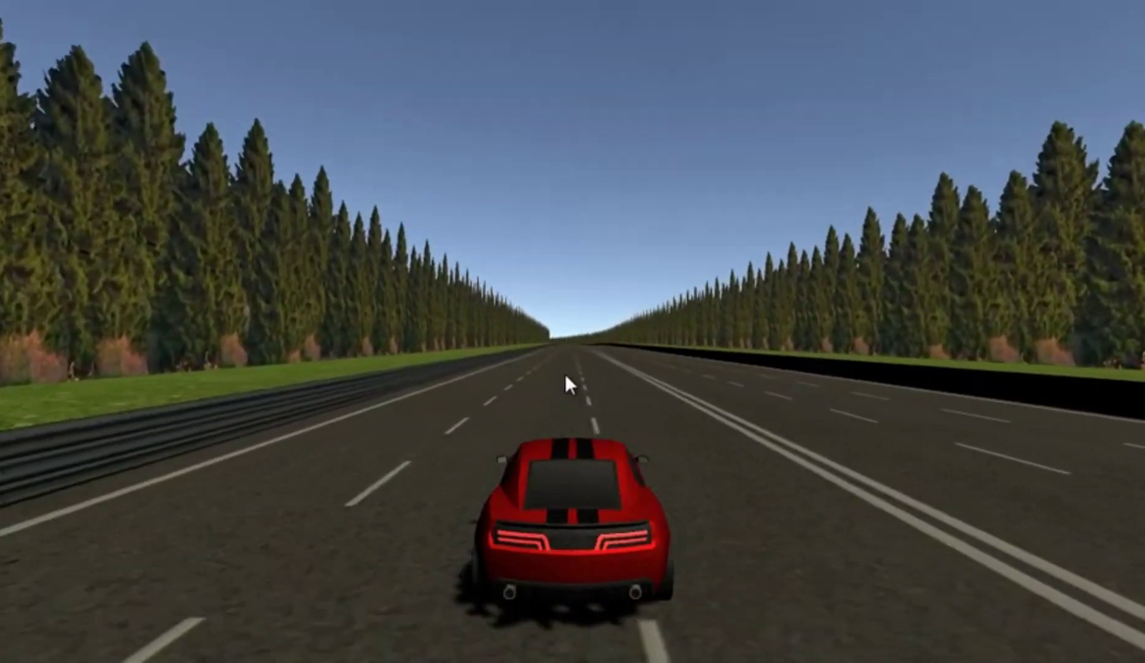
key("ctrl+p")
Set Dönmehızı to 10 on the car's Araba script and save the scene.
left_click(149, 458)
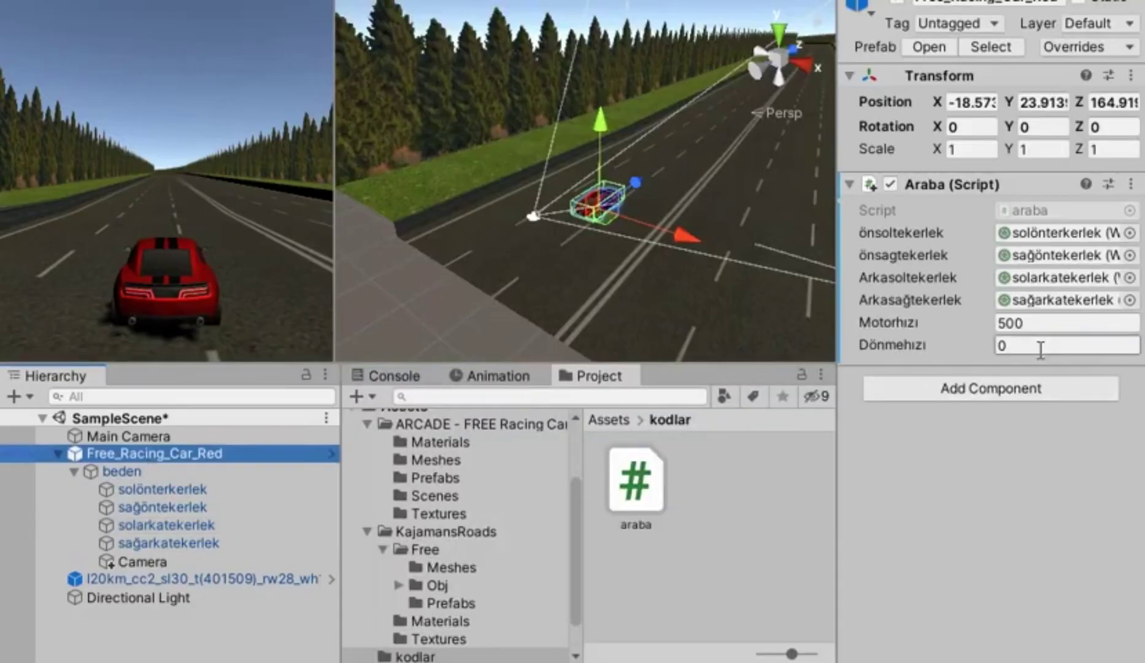
left_click(1031, 345)
type("10")
key("Return")
key("ctrl+s")
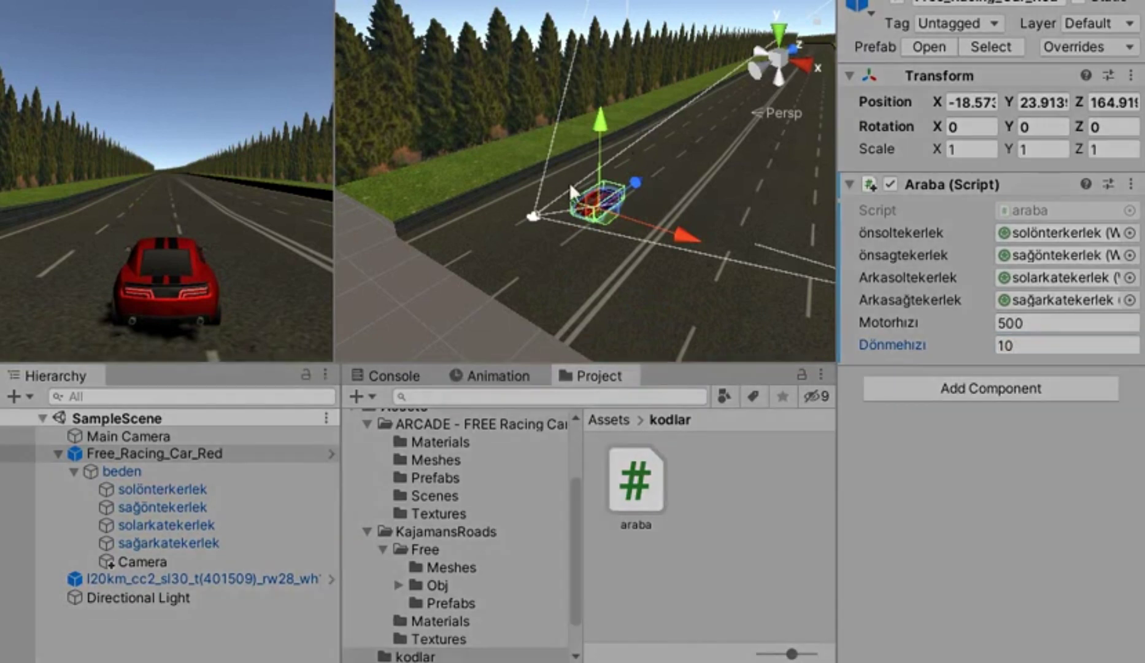
Play-test the scene, steering the car left and right along the road, and stop it.
key("ctrl+p")
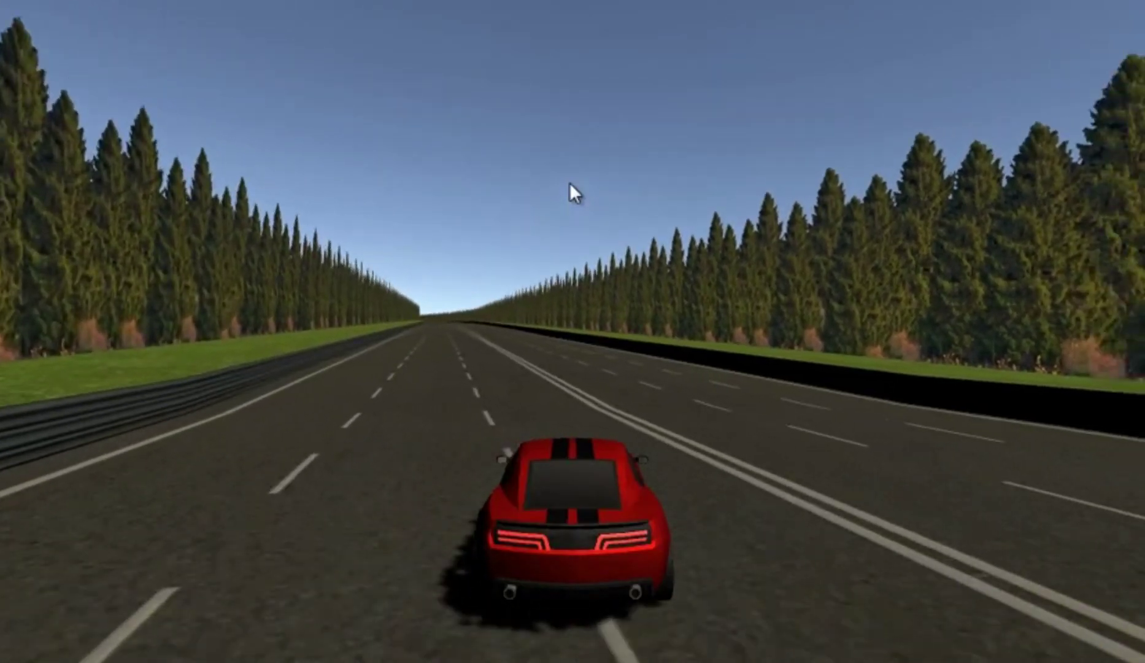
key("Left")
key("Right")
key("Left")
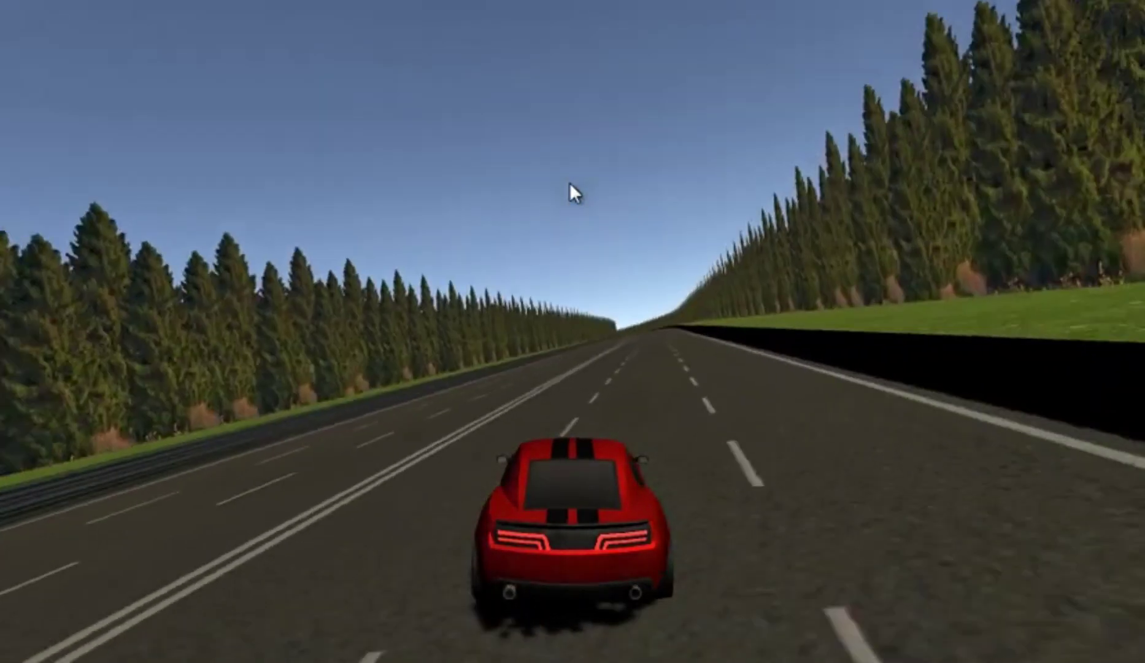
key("ctrl+p")
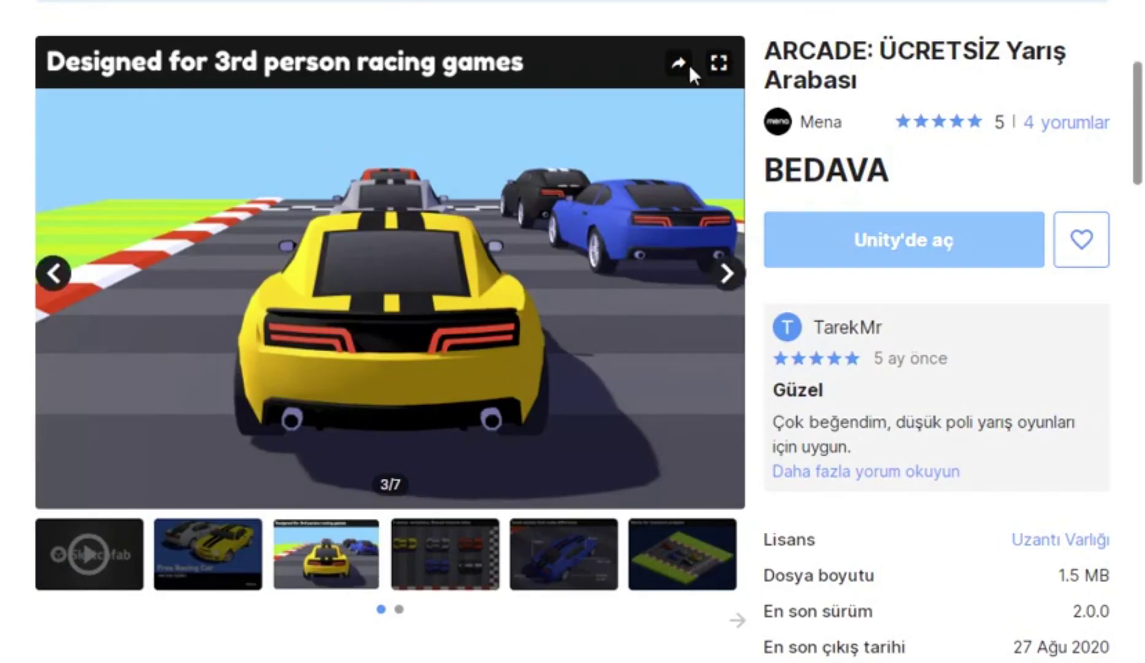
Switch to the Unity Asset Store in the browser, search for "joystick" and open the free Joystick Pack.
scroll(689, 64, "up", 5)
left_click(264, 97)
type("joystick")
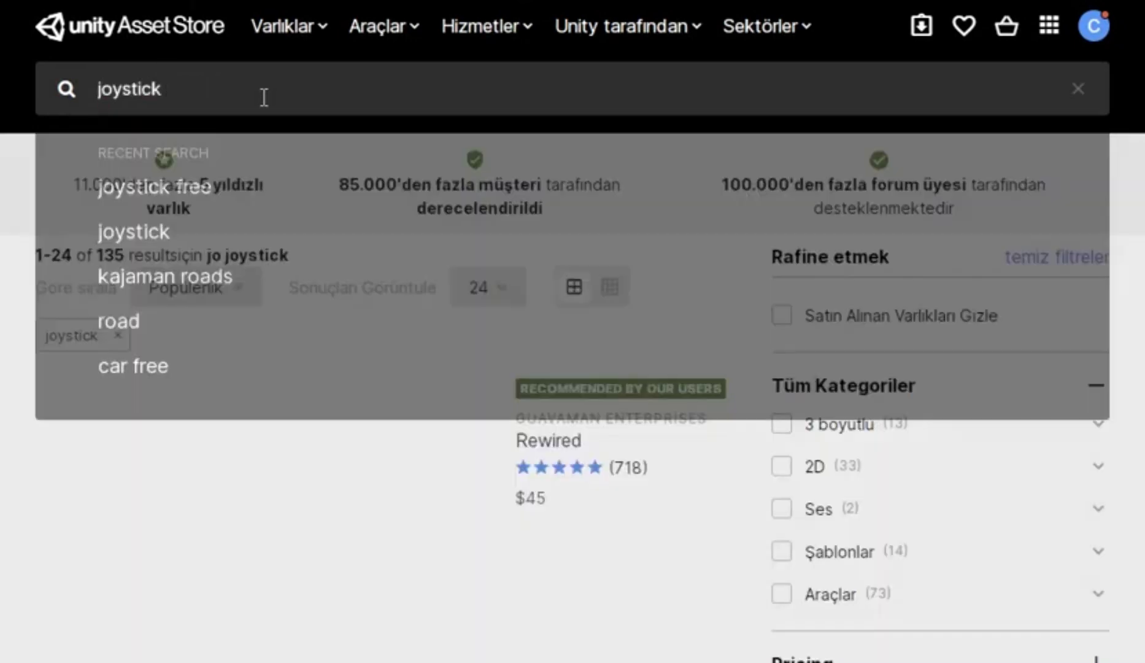
key("Return")
scroll(215, 454, "down", 2)
scroll(214, 393, "down", 5)
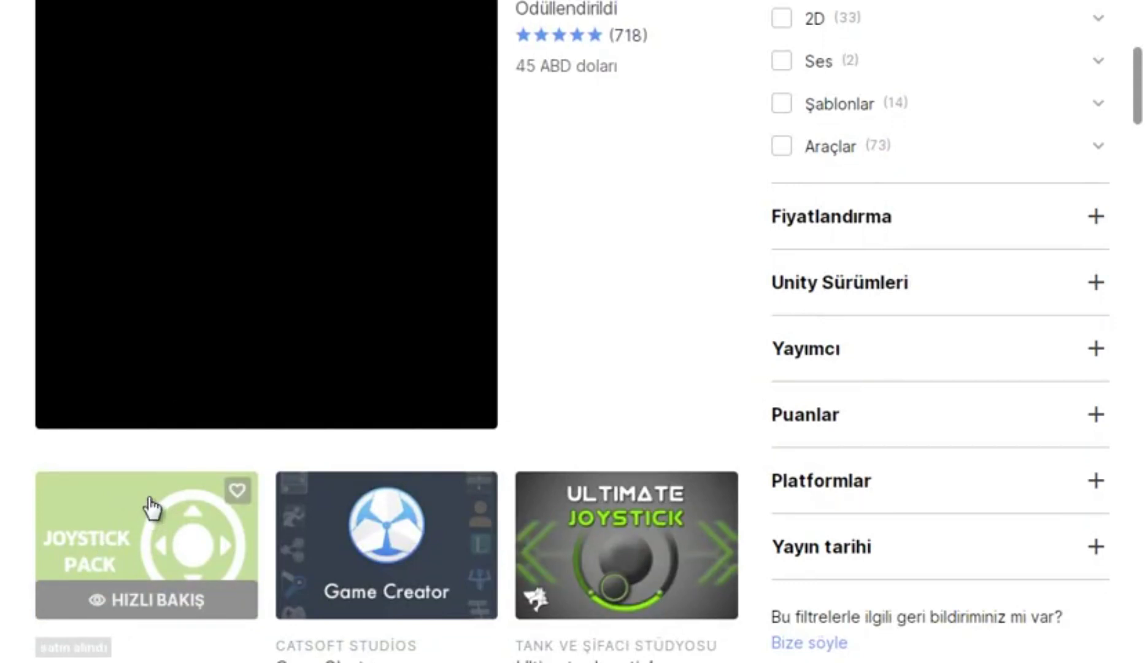
left_click(117, 559)
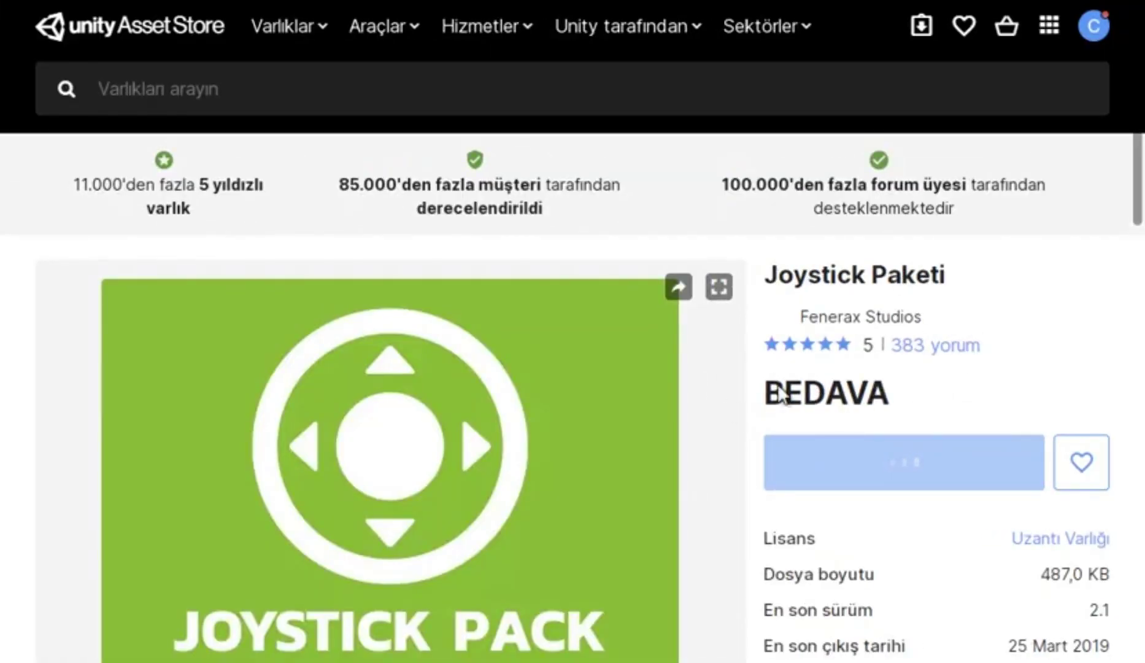
Open the Joystick Pack in Unity and import all of its files into the project.
scroll(828, 402, "down", 3)
left_click(867, 349)
left_click(698, 128)
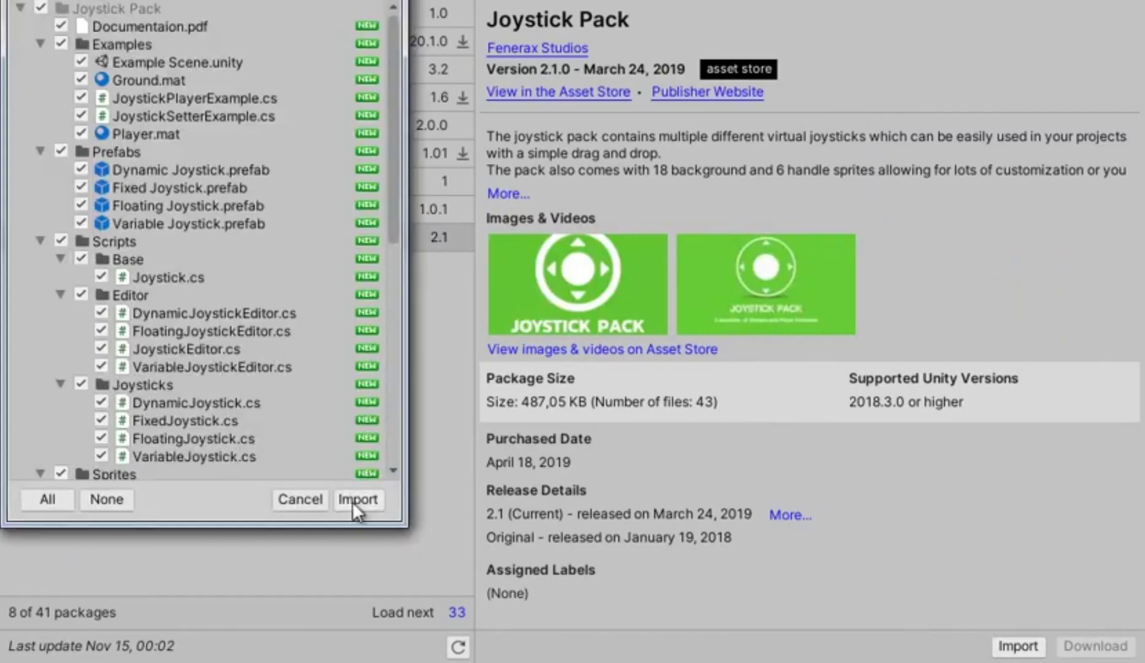
left_click(352, 500)
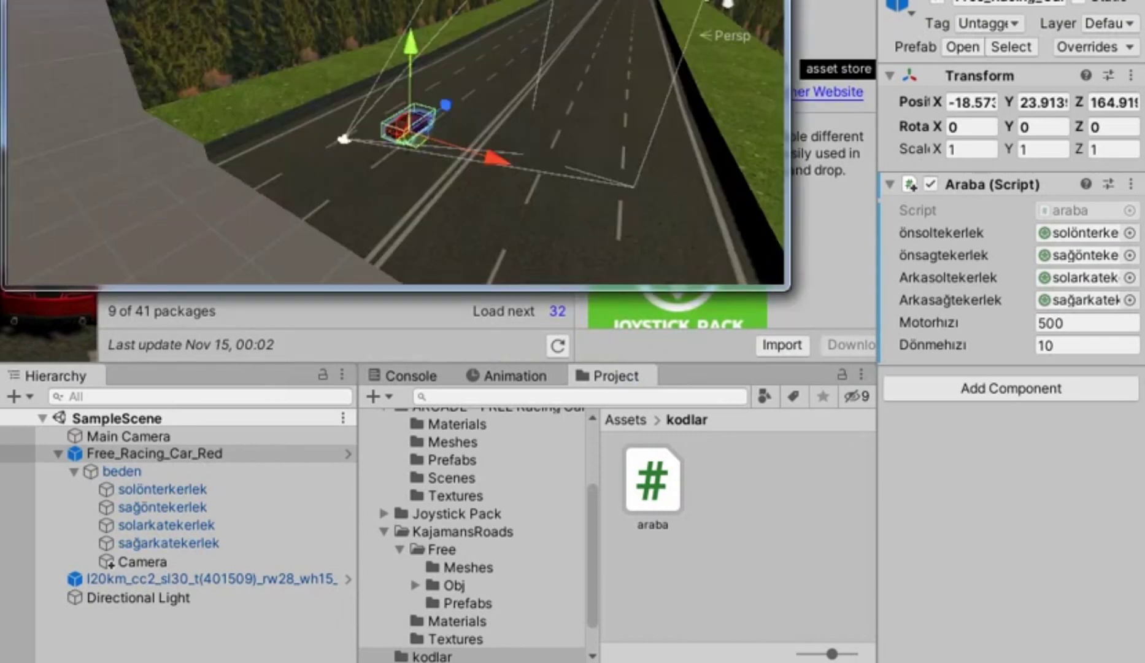
Widen the Game view and switch the Scene view to 2D mode.
left_click_drag(99, 2, 153, 1)
left_click_drag(100, 138, 509, 140)
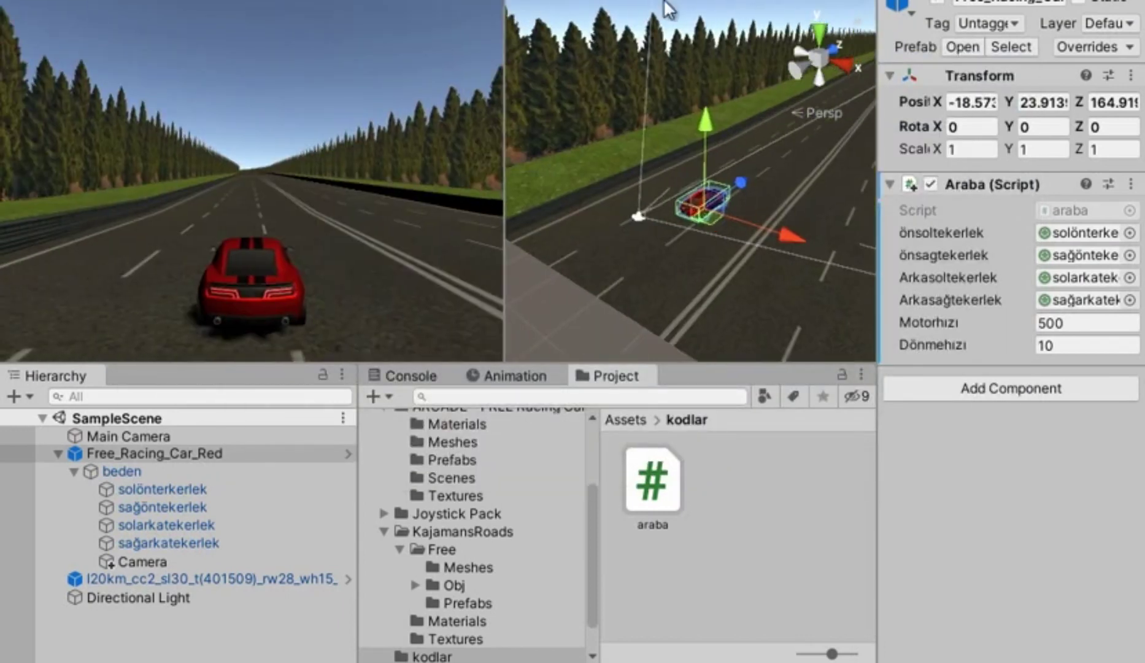
left_click(662, 1)
Add a UI Canvas to the scene and set the Game view resolution to 2160x1080 Landscape.
left_click(161, 622)
right_click(161, 623)
mouse_move(316, 582)
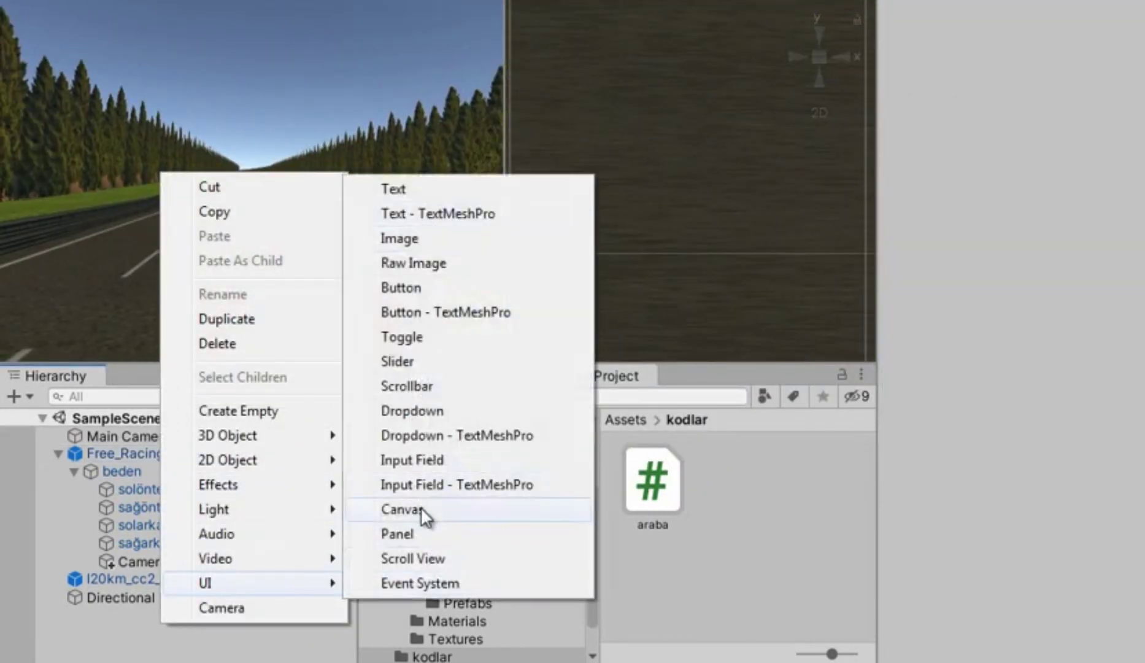
left_click(402, 508)
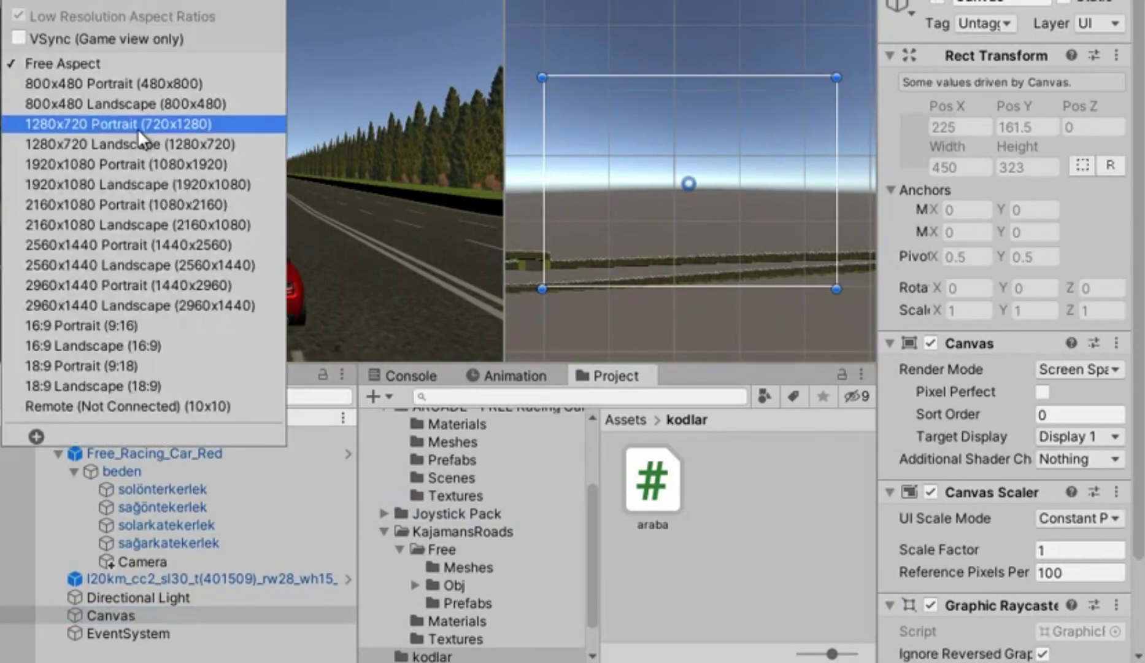
left_click(166, 187)
left_click(109, 235)
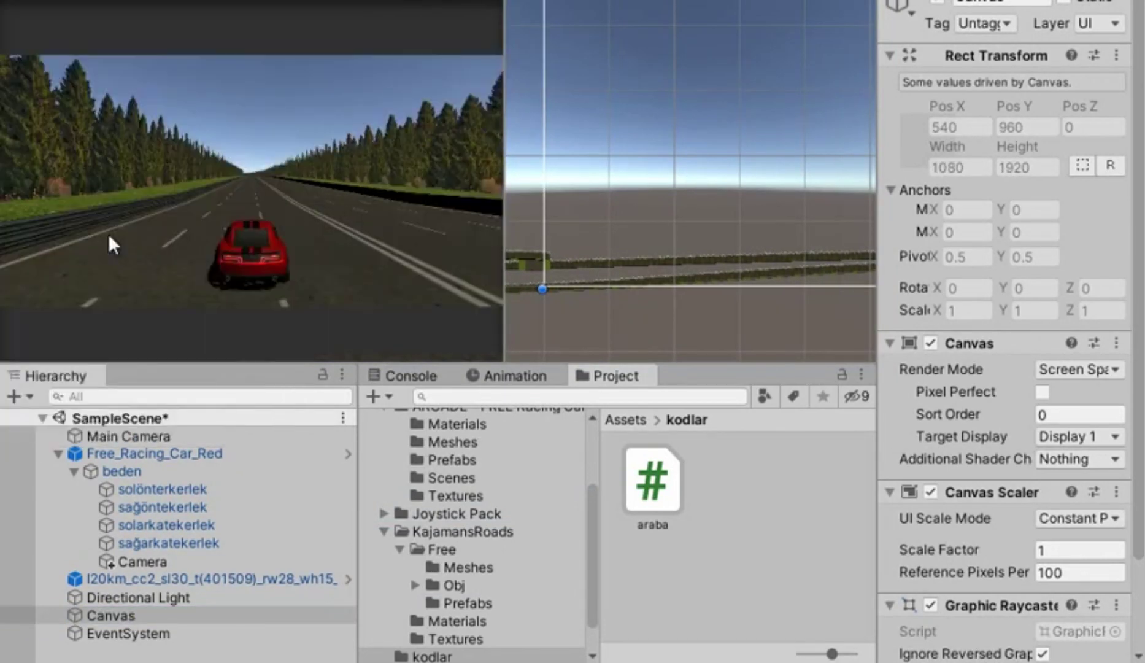
Set the Canvas Scaler's UI Scale Mode on the Canvas to Scale With Screen Size.
left_click(110, 614)
scroll(970, 497, "down", 3)
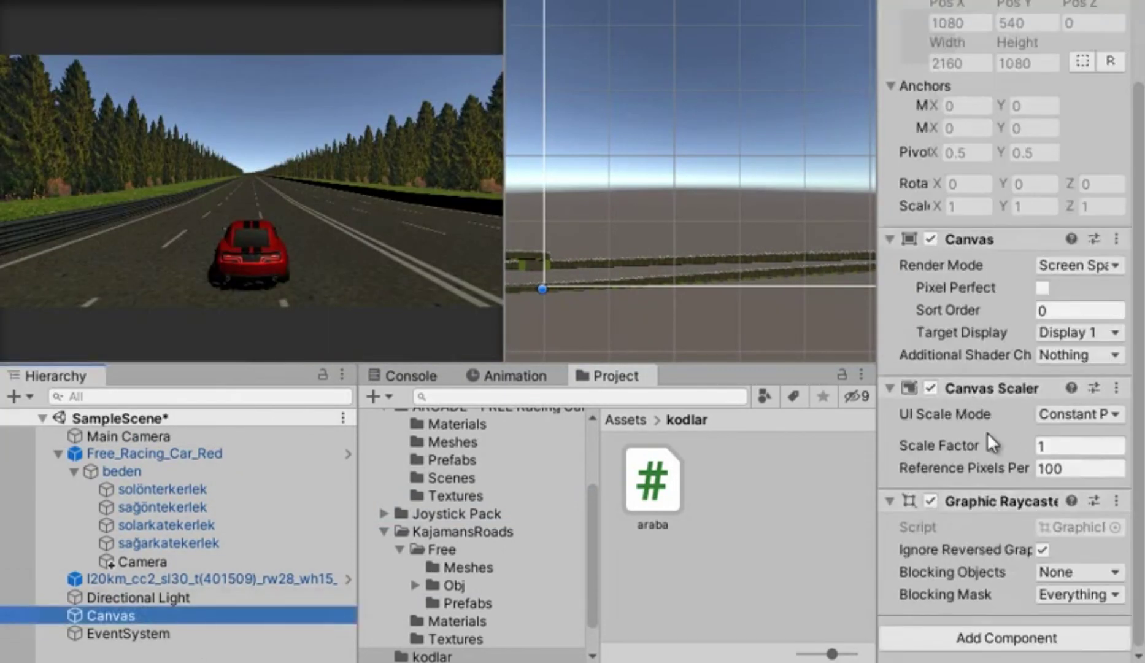
left_click(1076, 414)
left_click(996, 466)
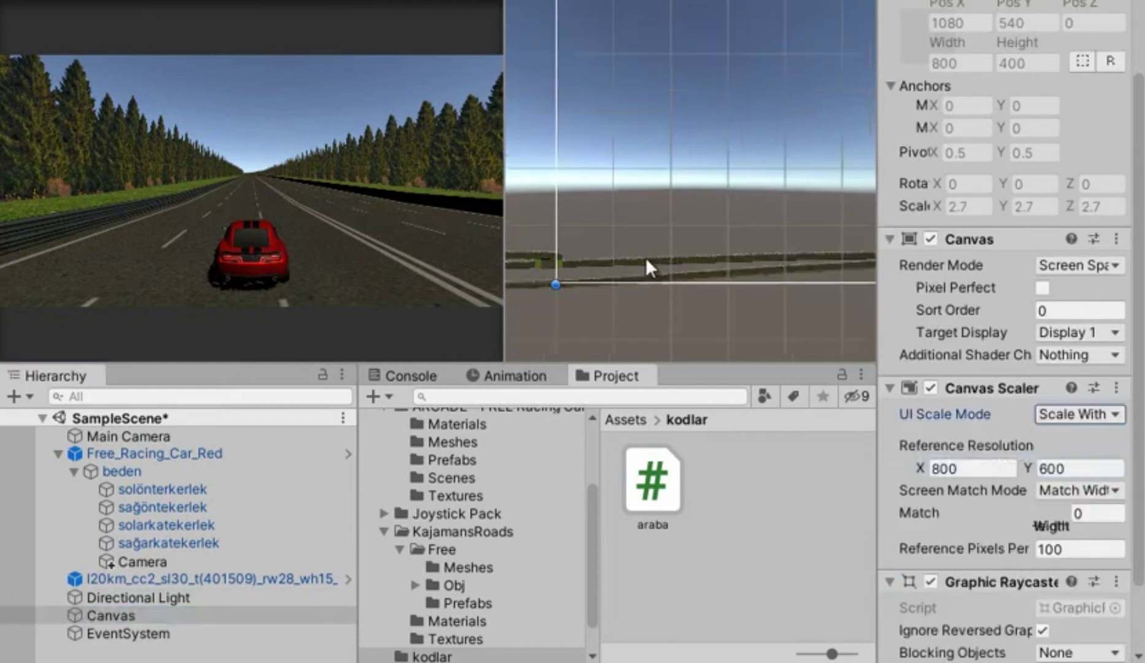
Open the Joystick Pack folder in the project assets to see its contents.
left_click(124, 616)
scroll(499, 547, "up", 2)
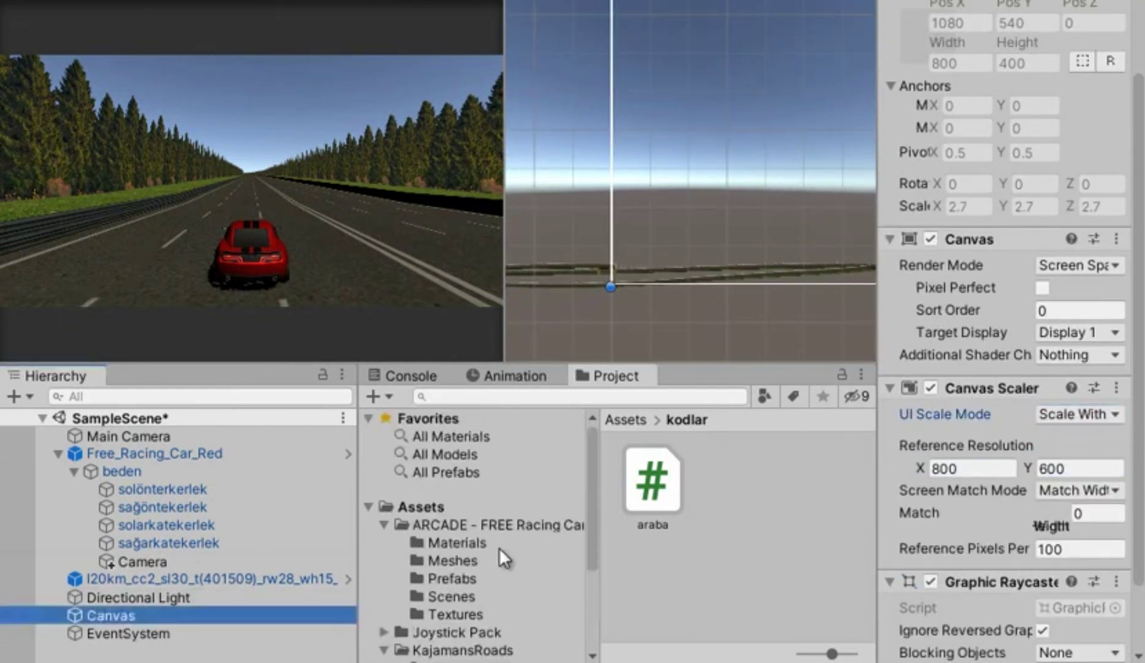
scroll(466, 561, "down", 1)
left_click(417, 564)
left_click(384, 563)
left_click(479, 584)
left_click(454, 565)
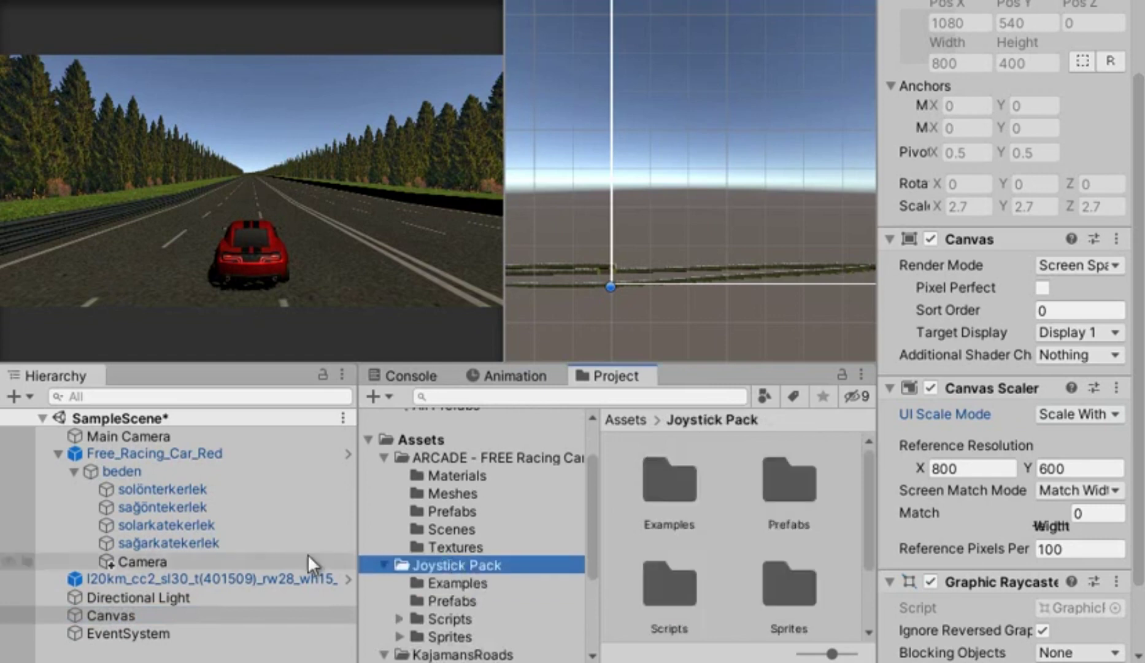
Add a UI Image as a child of the Canvas and rename it joystick.
right_click(118, 615)
mouse_move(203, 544)
left_click(349, 200)
double_click(133, 617)
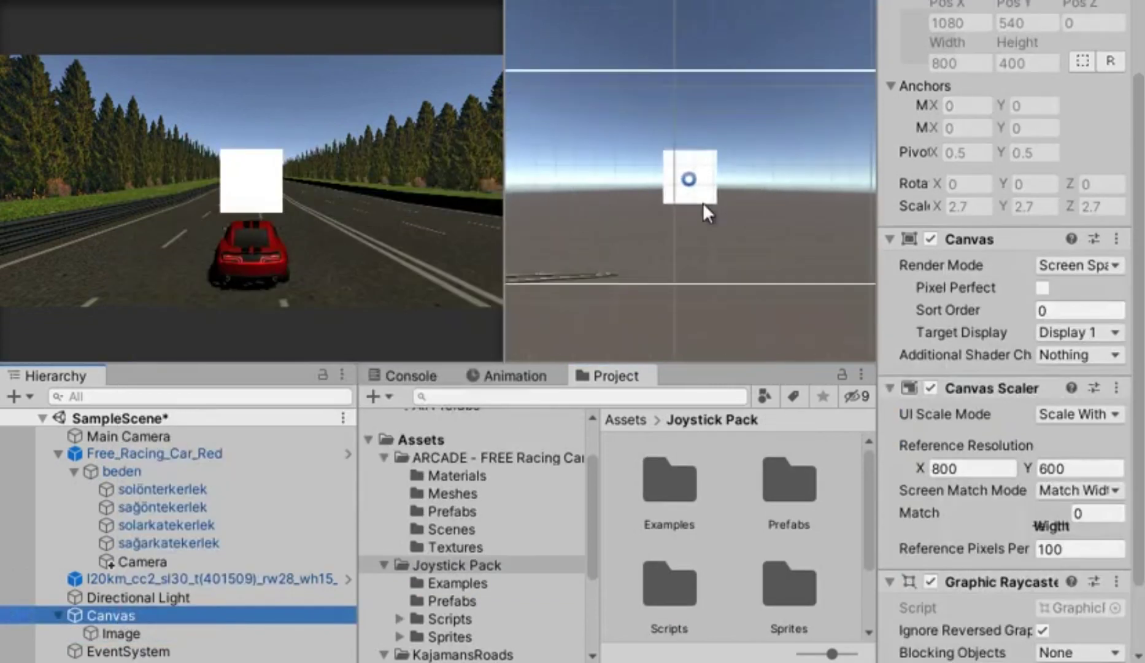
double_click(109, 630)
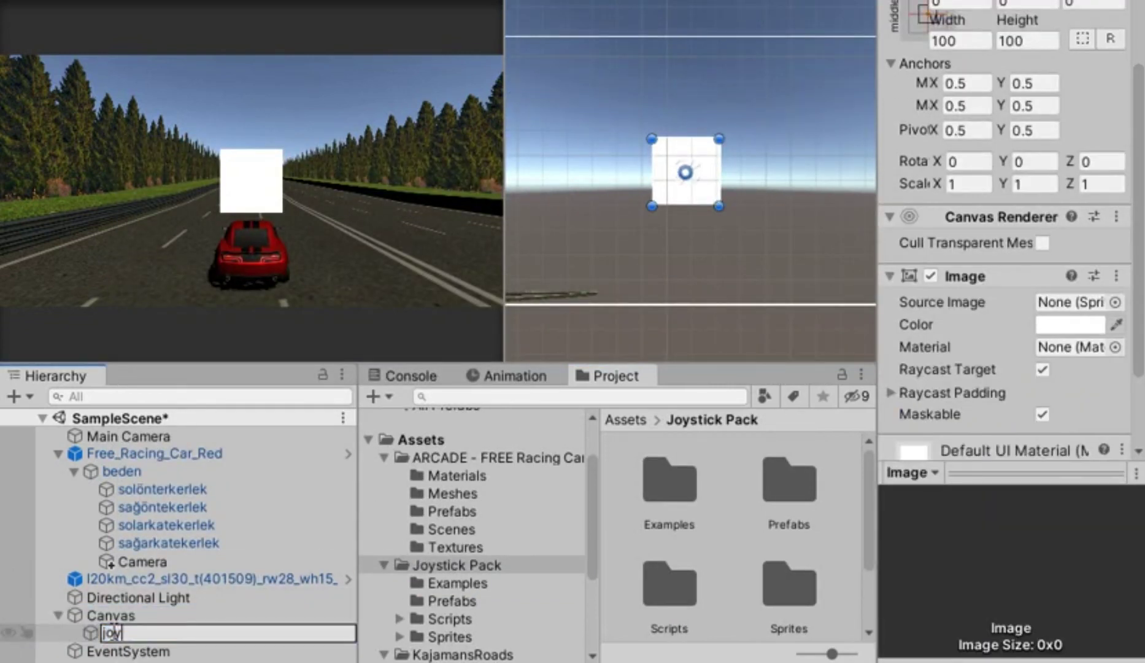
key("Return")
Set the joystick's source image to the AllAxis outline sprite with arrows and enlarge it to about 172 by 172.
left_click(1115, 302)
double_click(1076, 350)
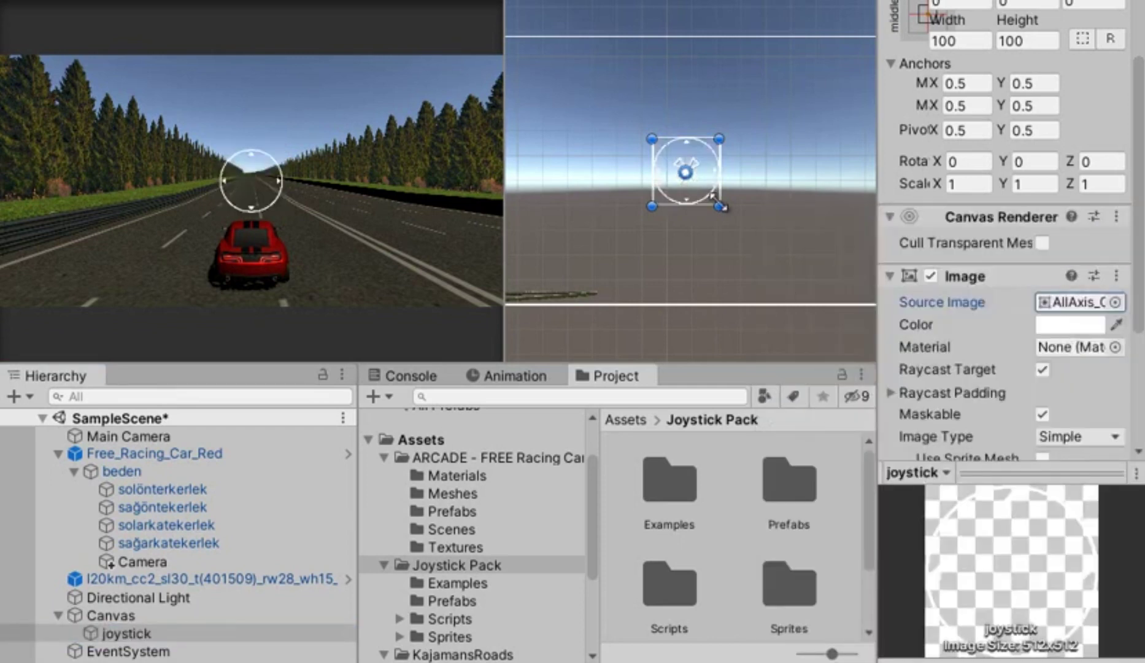
left_click_drag(719, 205, 749, 255)
key("ctrl+z")
Add an Outline component to the joystick image.
scroll(1019, 368, "down", 5)
left_click(1030, 429)
type("out")
key("Return")
Add a UI Image as a child of joystick and set its source image to the AllAxis_Plain sprite.
right_click(111, 636)
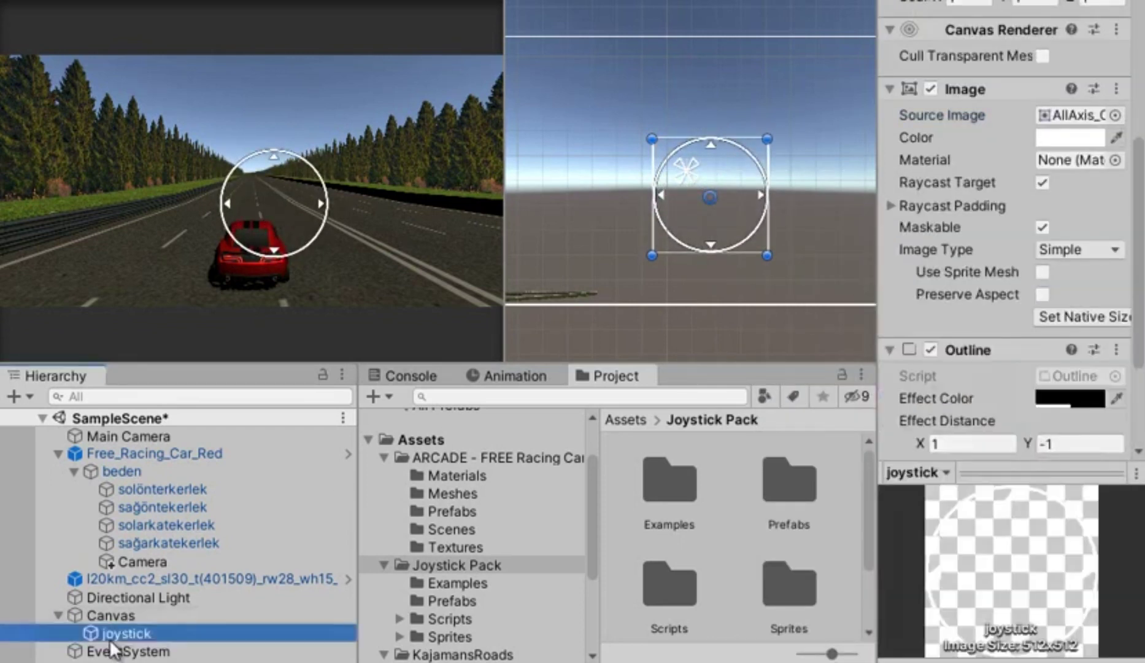
mouse_move(202, 565)
left_click(349, 220)
left_click(1115, 204)
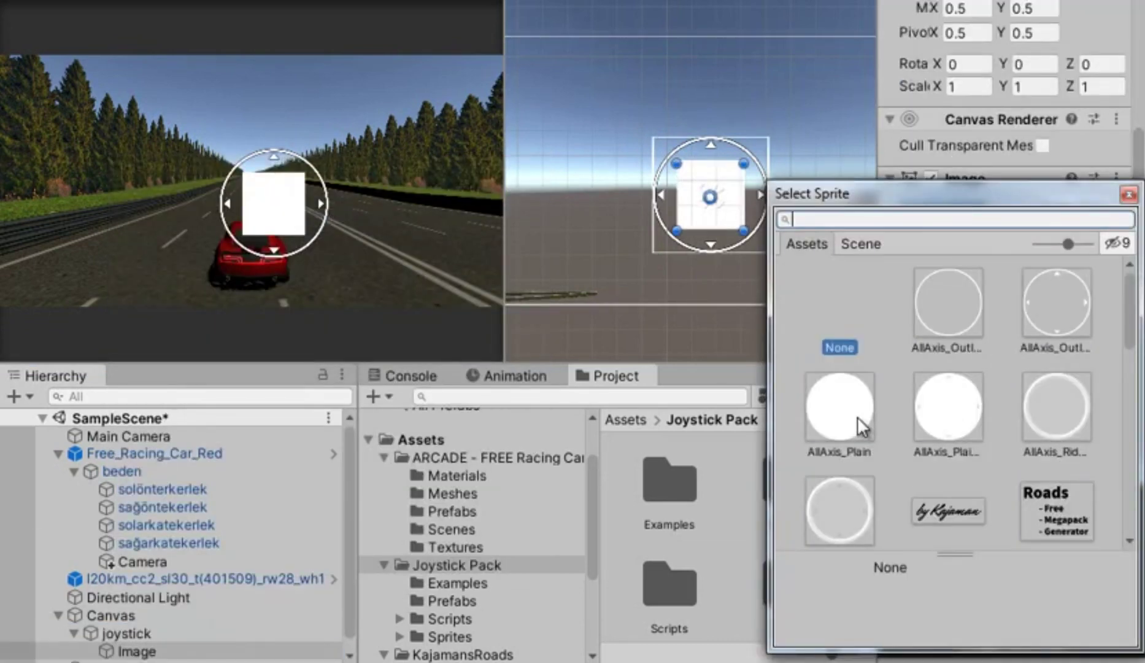
double_click(857, 417)
Add an Outline component to the plain circle image inside the joystick.
scroll(1042, 380, "down", 3)
left_click(1037, 428)
left_click(974, 402)
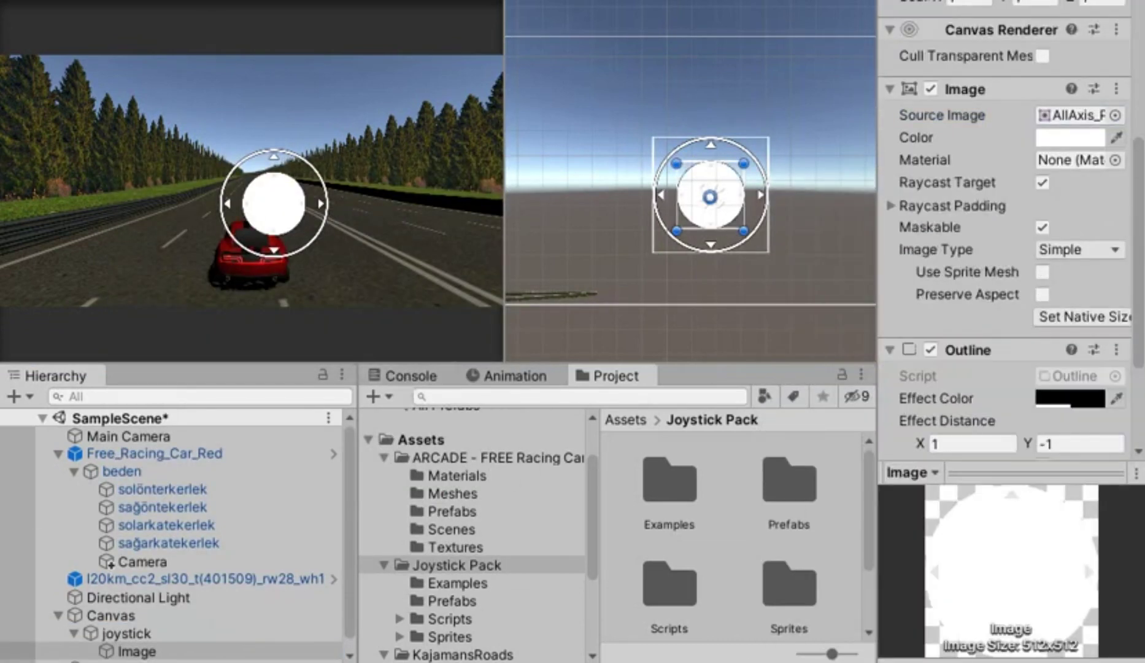
Shrink the inner circle image to a scale of about 0.59 and apply the middle-center anchor preset.
scroll(982, 185, "up", 5)
left_click(924, 117)
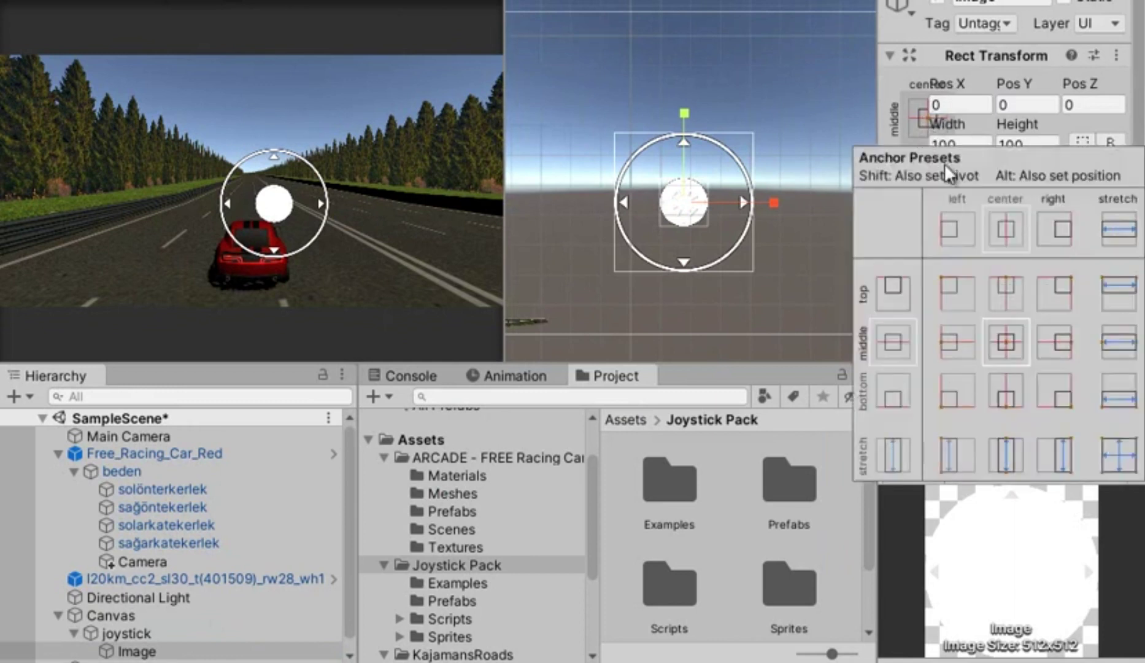
left_click(1009, 348)
Rename the inner circle image under joystick to tus.
left_click(138, 652)
scroll(147, 647, "down", 1)
left_click(153, 642)
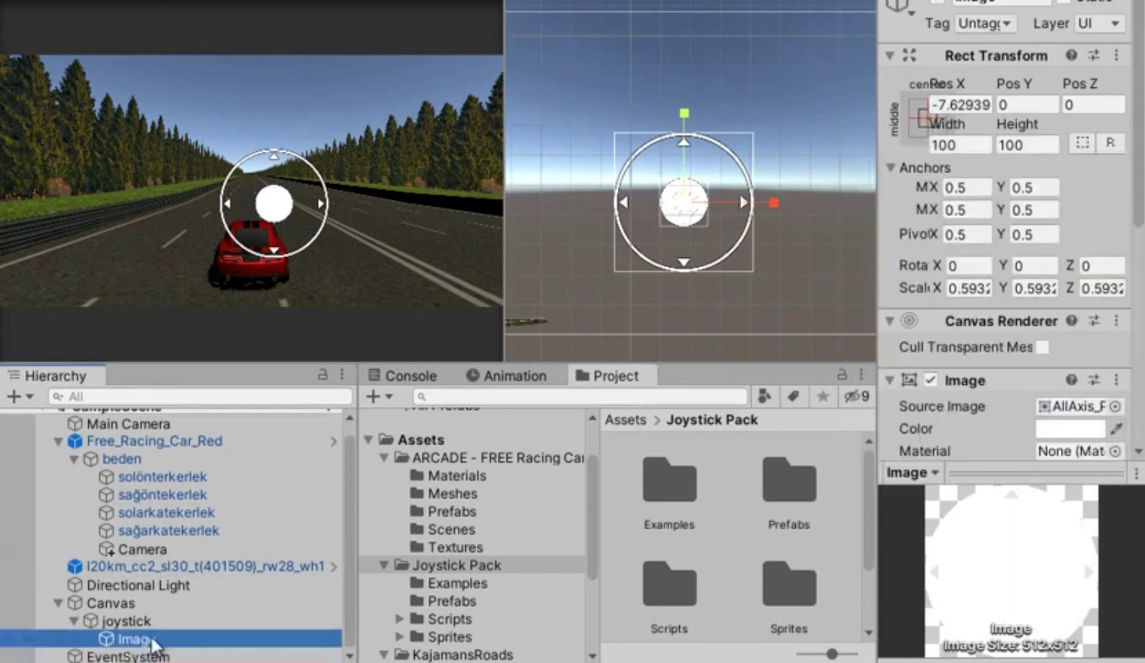
type("tus")
key("Return")
Add the Joystick script to the joystick object, assigning joystick as its Background and tus as its Handle.
left_click(153, 621)
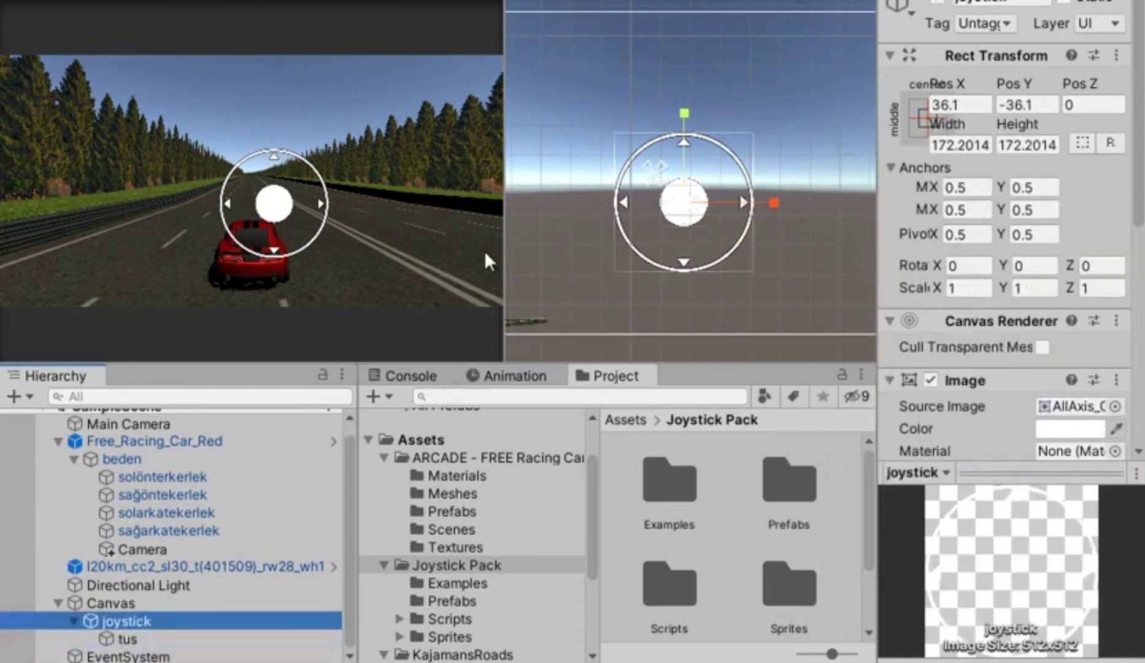
scroll(981, 368, "down", 8)
left_click(975, 432)
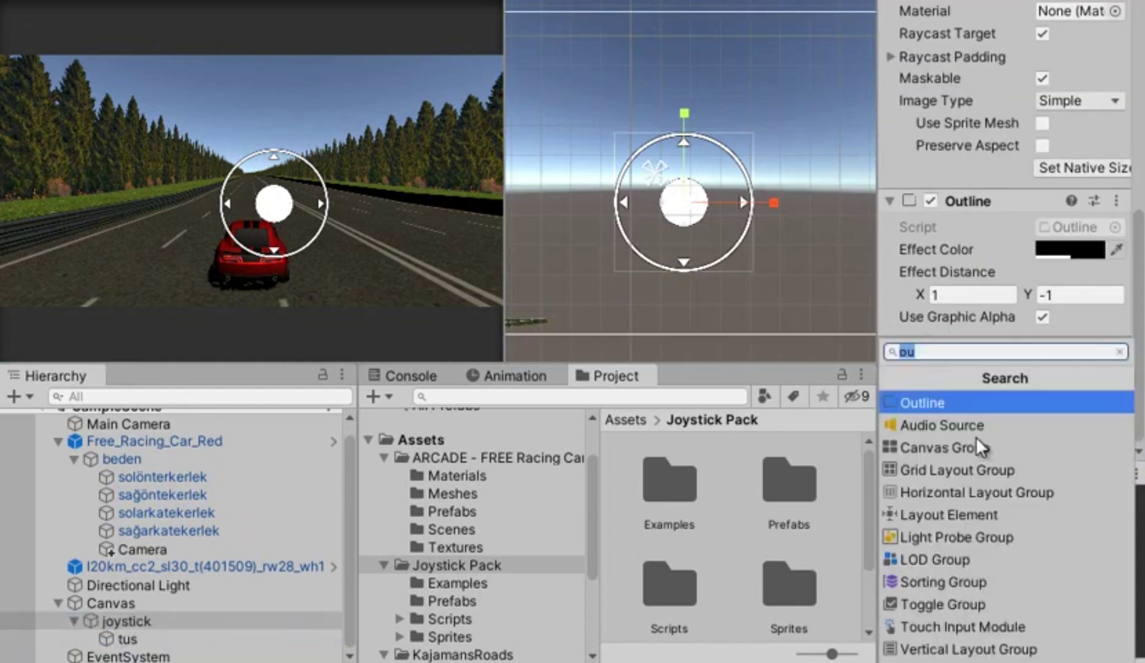
type("joy")
key("Return")
scroll(975, 417, "down", 5)
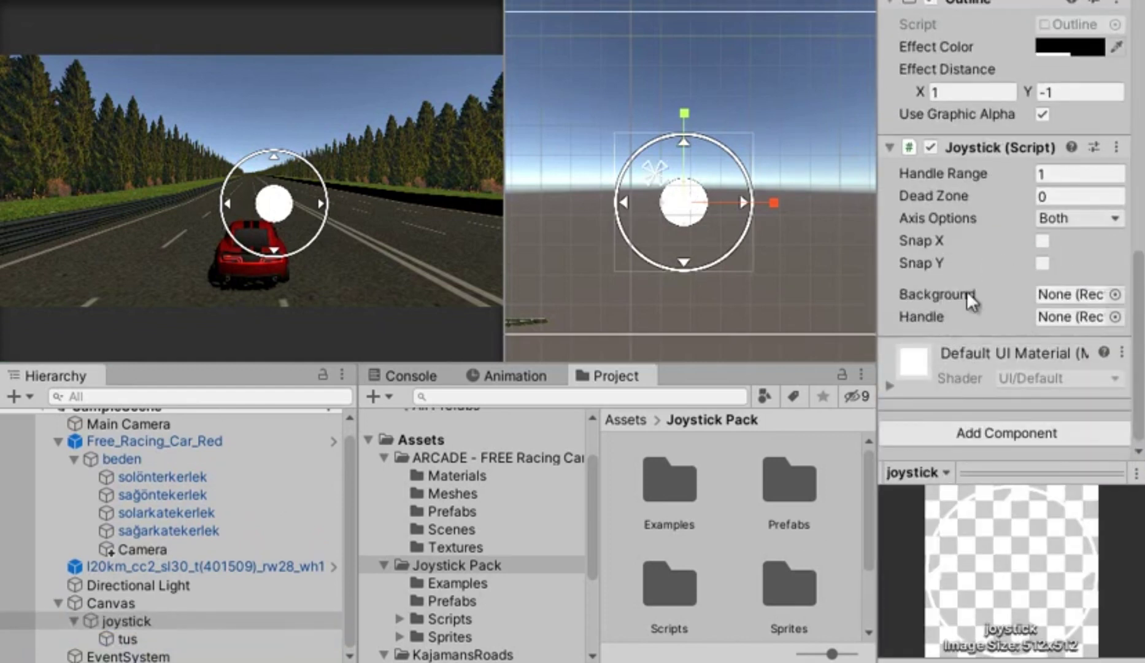
left_click_drag(126, 620, 1065, 317)
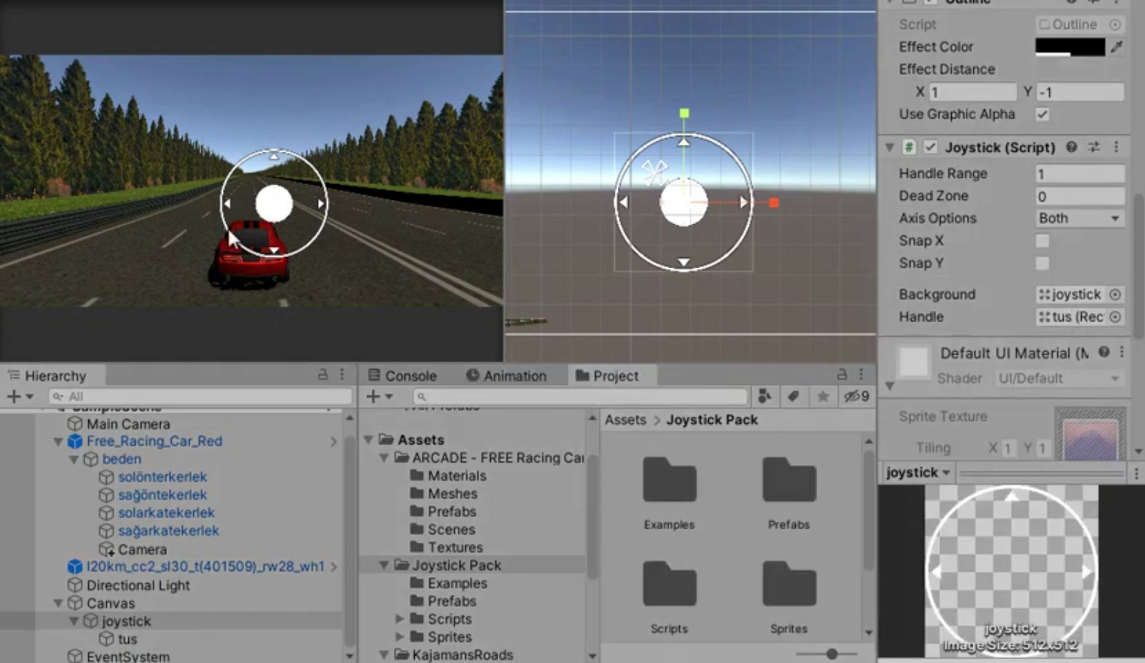
Play the scene and move the joystick handle toward the right edge to test it, ending play mode after the test.
key("ctrl+p")
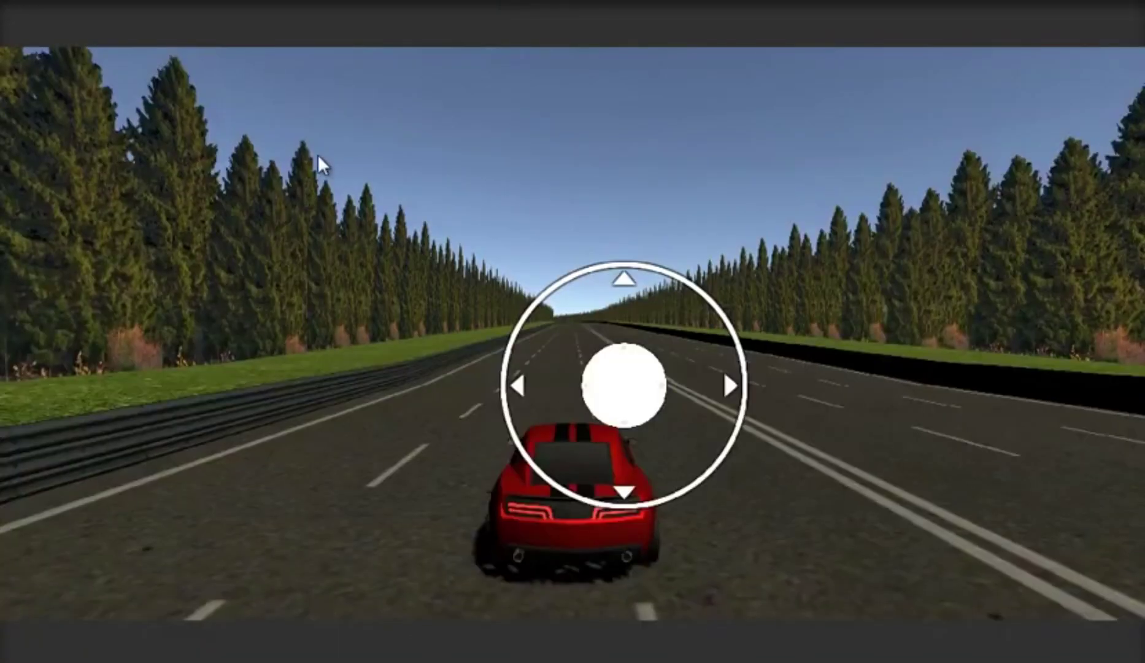
left_click_drag(647, 391, 736, 396)
key("ctrl+p")
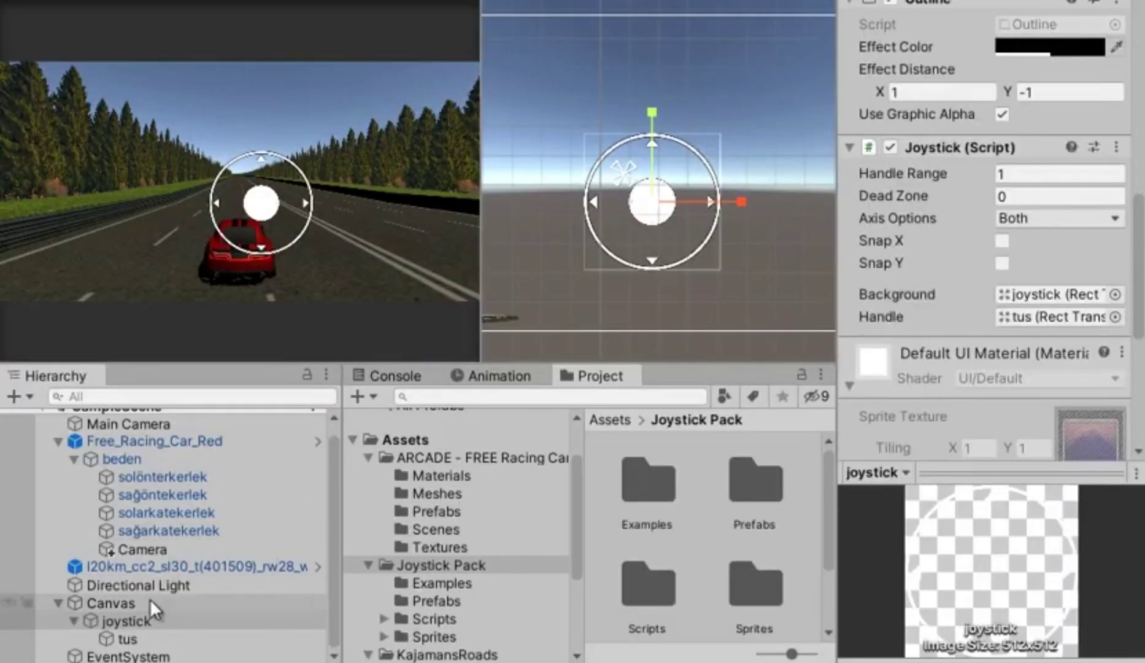
Move the joystick object horizontally to the left side of the Canvas.
left_click(126, 620)
scroll(544, 311, "down", 2)
scroll(602, 232, "down", 2)
left_click_drag(705, 243, 609, 244)
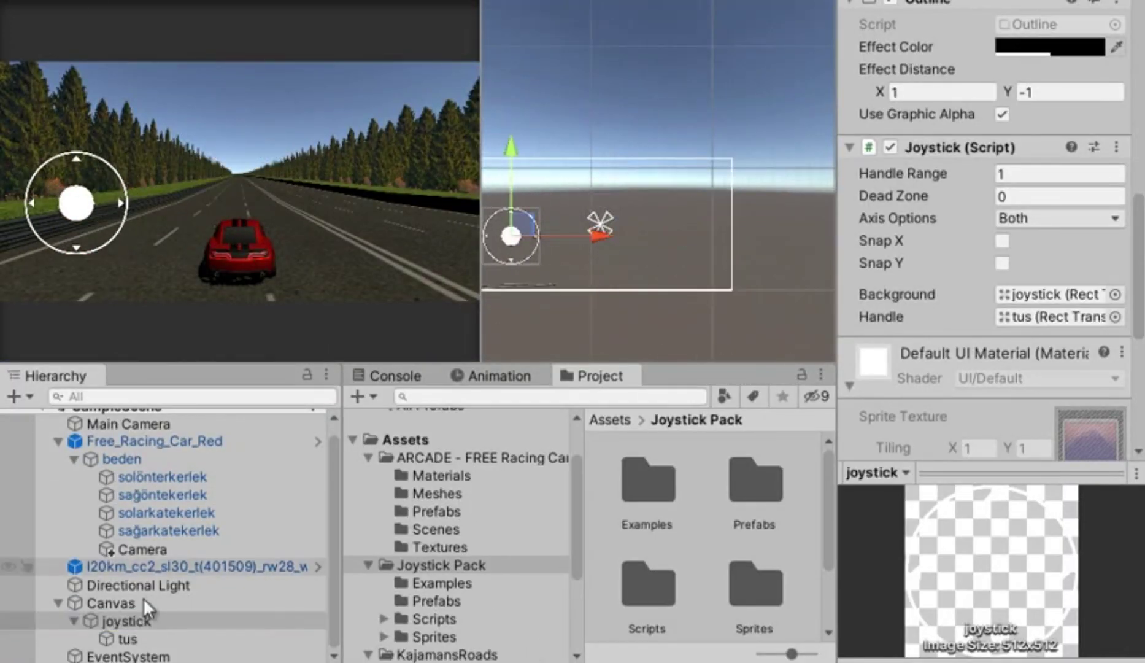
Switch to the araba script in Visual Studio, reload the modified solution and declare a public Joystick variable named tus.
scroll(1037, 396, "up", 5)
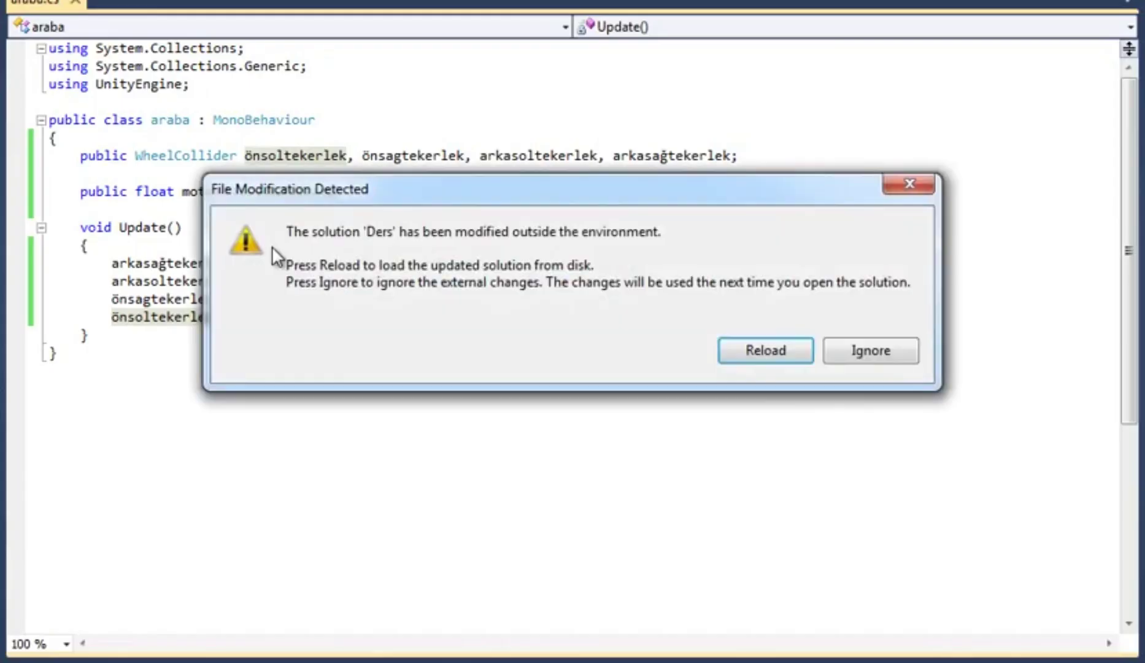
left_click(766, 350)
type("public Joystick tus;")
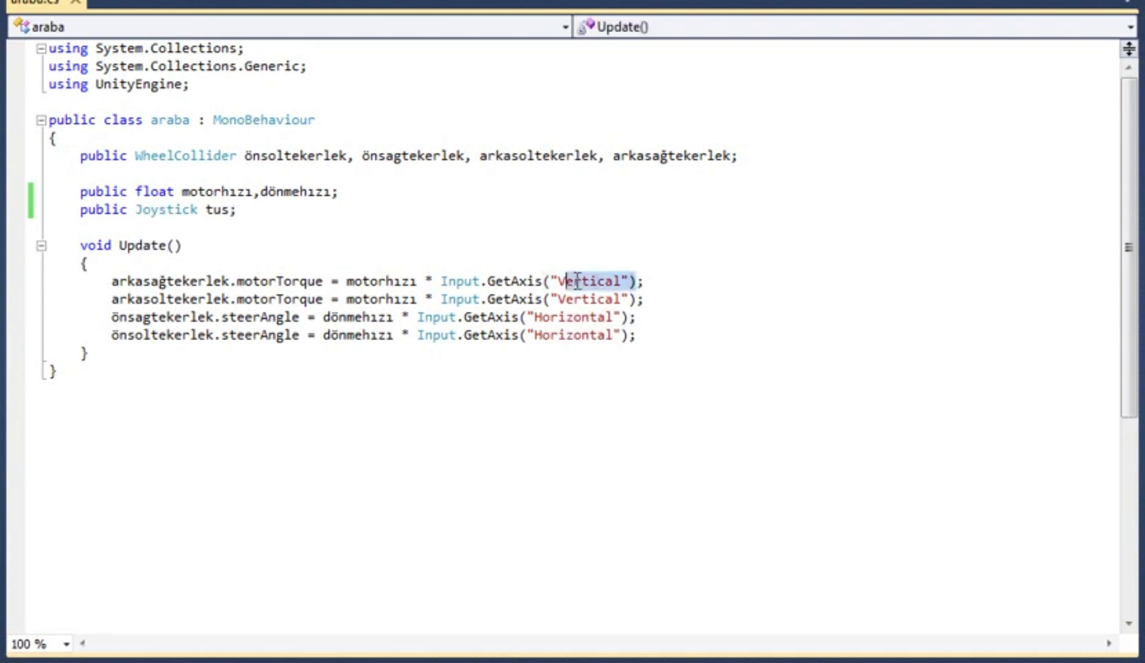
Replace Input.GetAxis("Vertical") with tus.Vertical in both rear-wheel motorTorque lines.
left_click_drag(577, 280, 440, 281)
key("BackSpace")
type("jo")
key("BackSpace")
key("BackSpace")
type("tus.h")
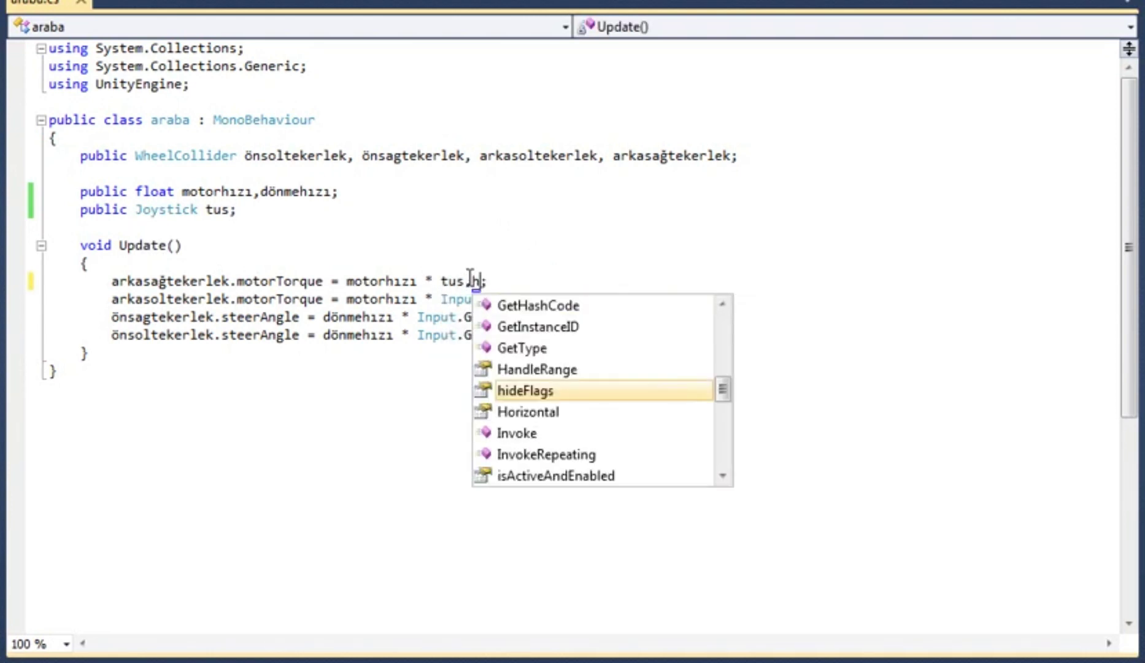
key("Down")
key("Return")
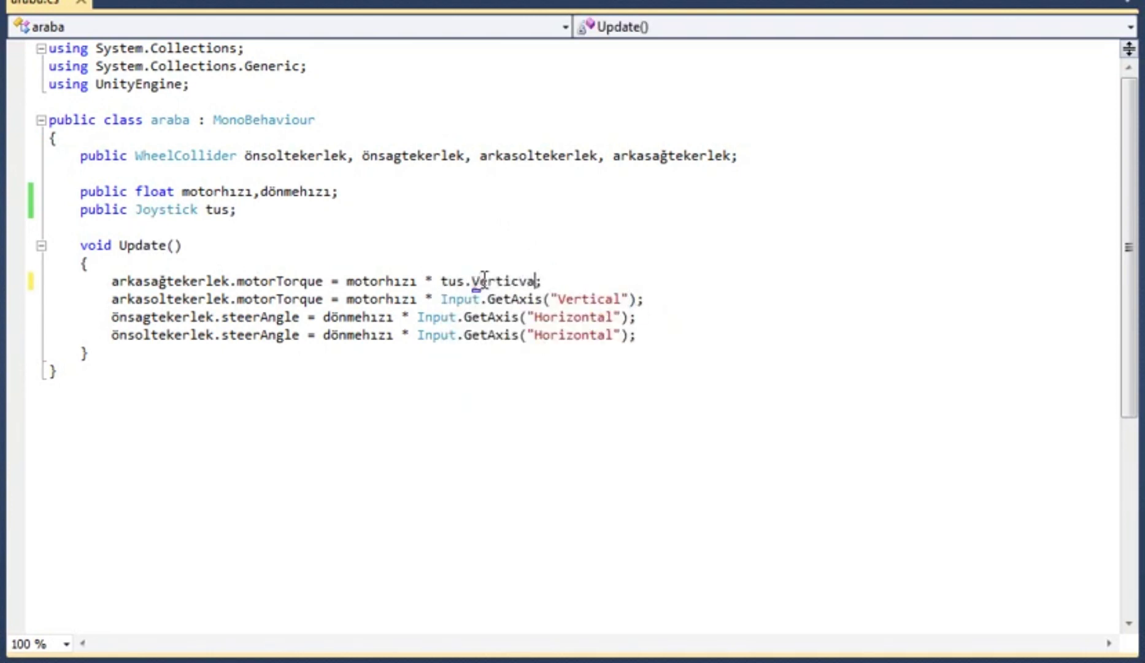
left_click_drag(543, 289, 441, 298)
type("tus.Vertical")
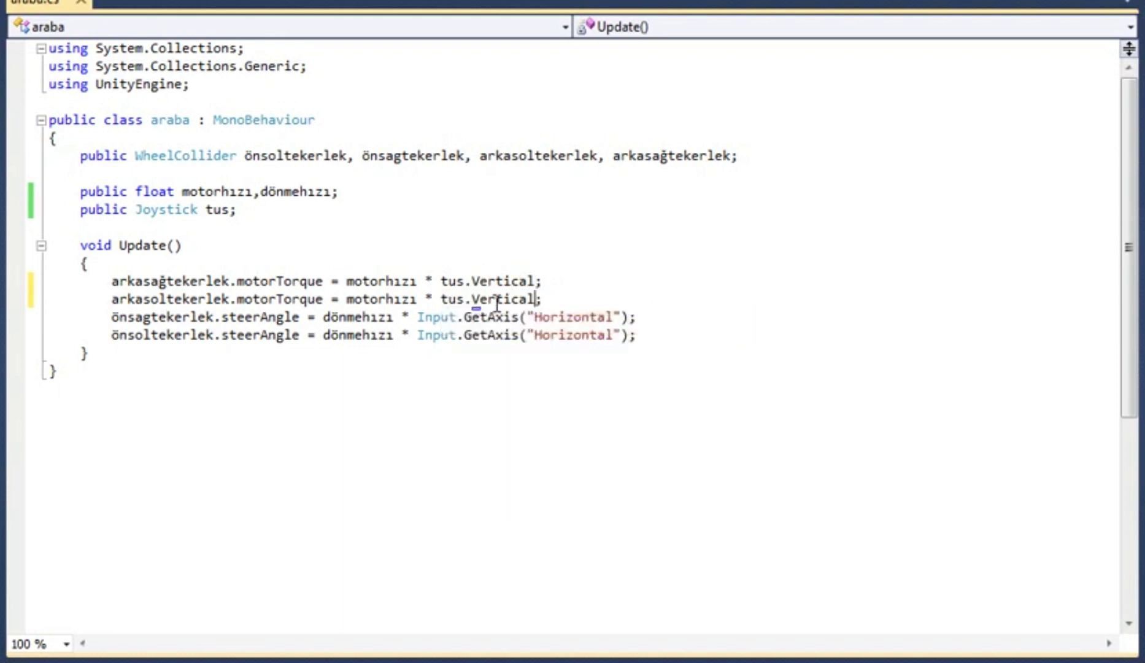
Replace Input.GetAxis("Horizontal") with tus.Horizontal in both front-wheel steerAngle lines.
left_click_drag(632, 317, 418, 316)
type("tus.Ho")
key("Tab")
left_click_drag(633, 335, 418, 335)
type("tus.ho")
key("Tab")
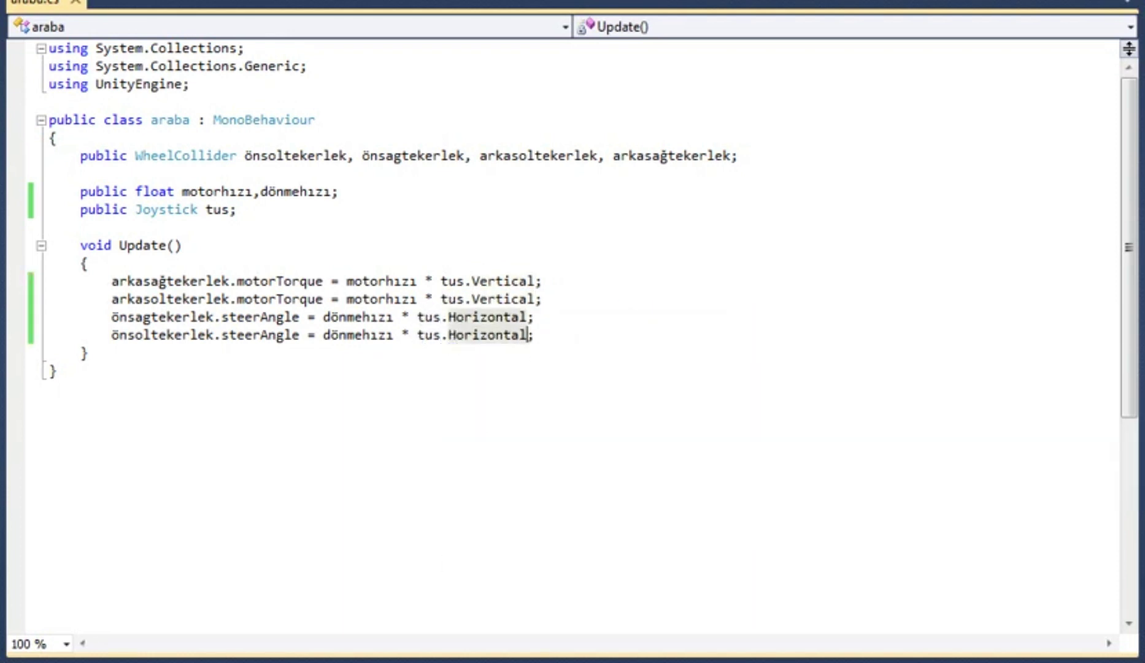
Switch back to Unity and assign the joystick object to the araba script's tus variable on Free_Racing_Car_Red.
key("alt+Tab")
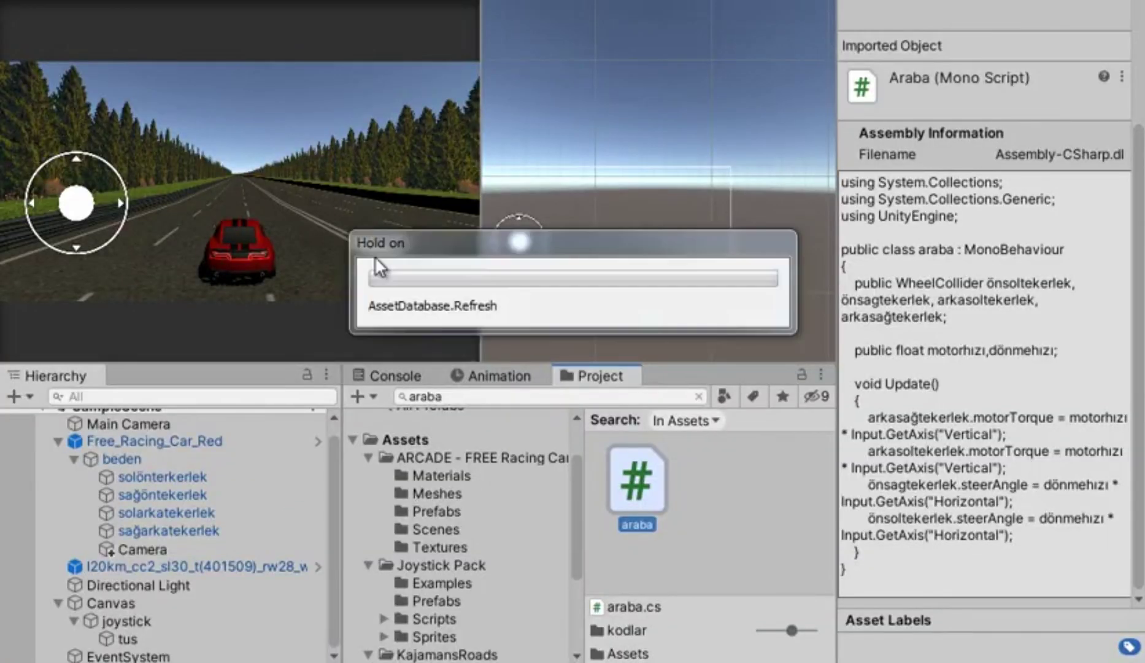
left_click(154, 441)
left_click_drag(138, 620, 1043, 379)
double_click(1043, 379)
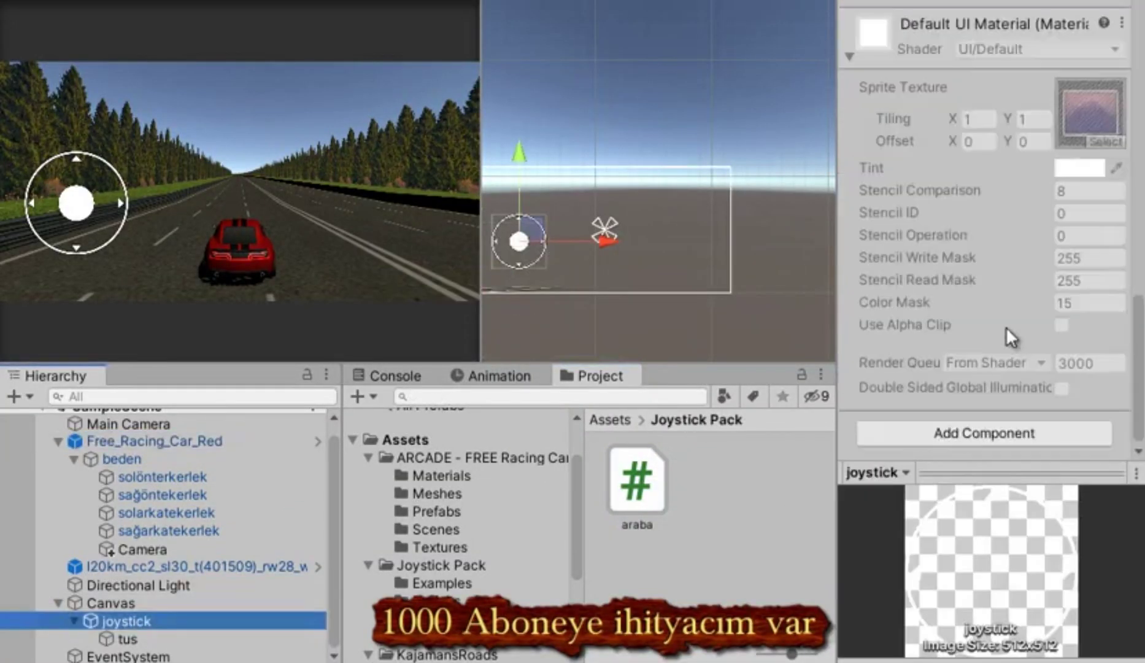
Run the scene to test driving the car with the joystick.
scroll(988, 233, "up", 6)
key("ctrl+p")
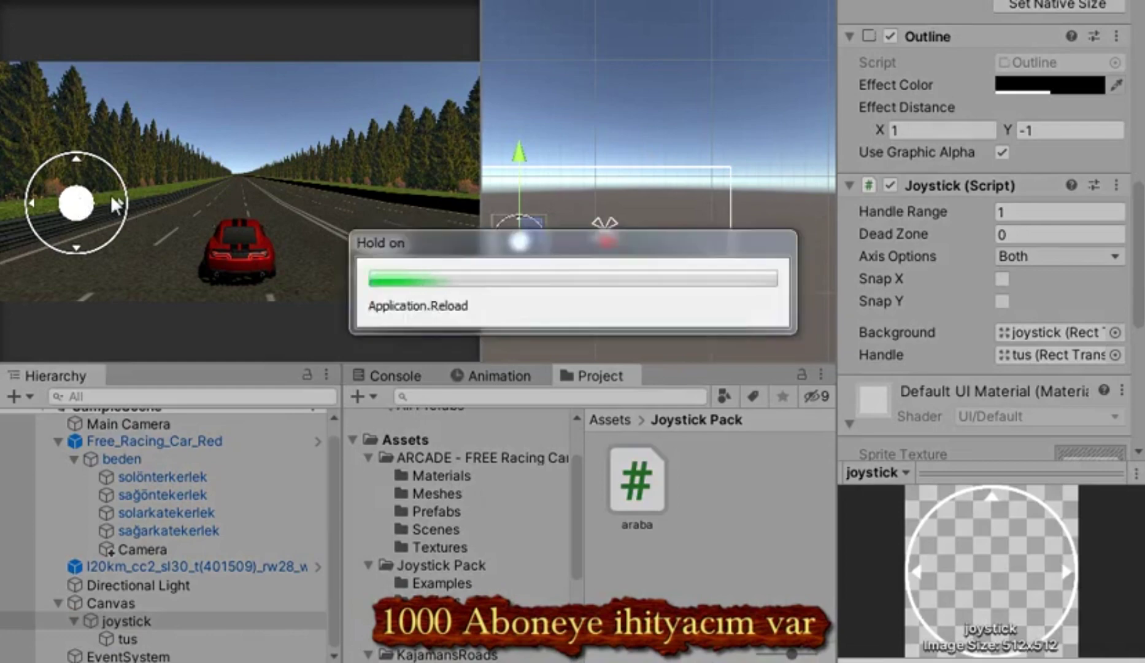